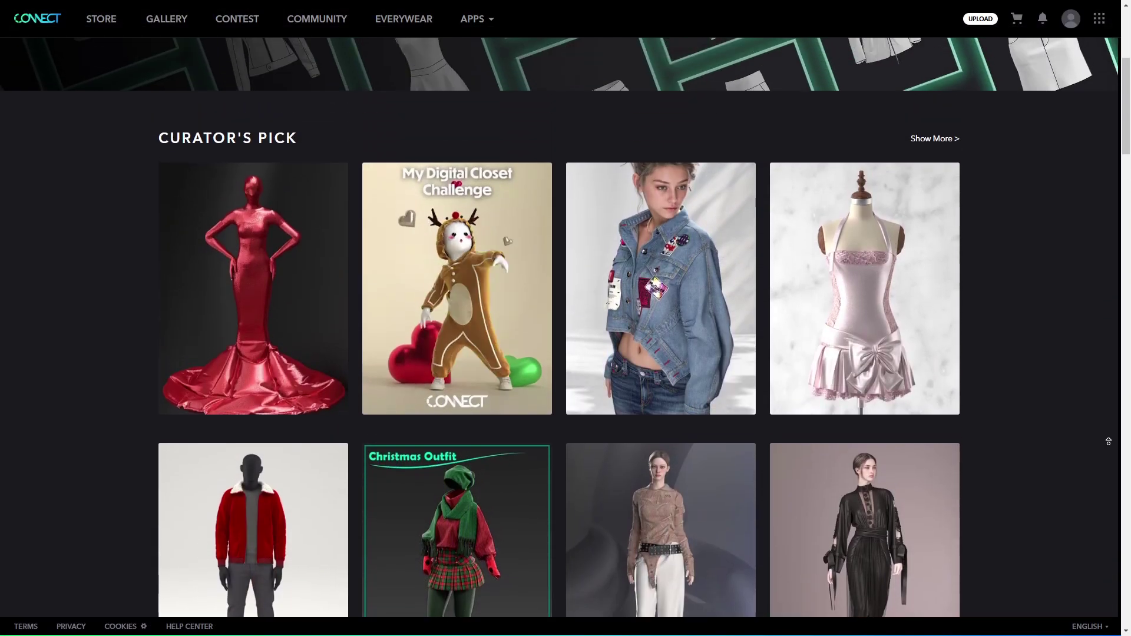
Browse the store's Avatar, Trim, Scene, Fabric and Garment categories, and return to all items.
{"action": "scroll", "coordinate": [1108, 441], "scroll_direction": "up", "scroll_amount": 10}
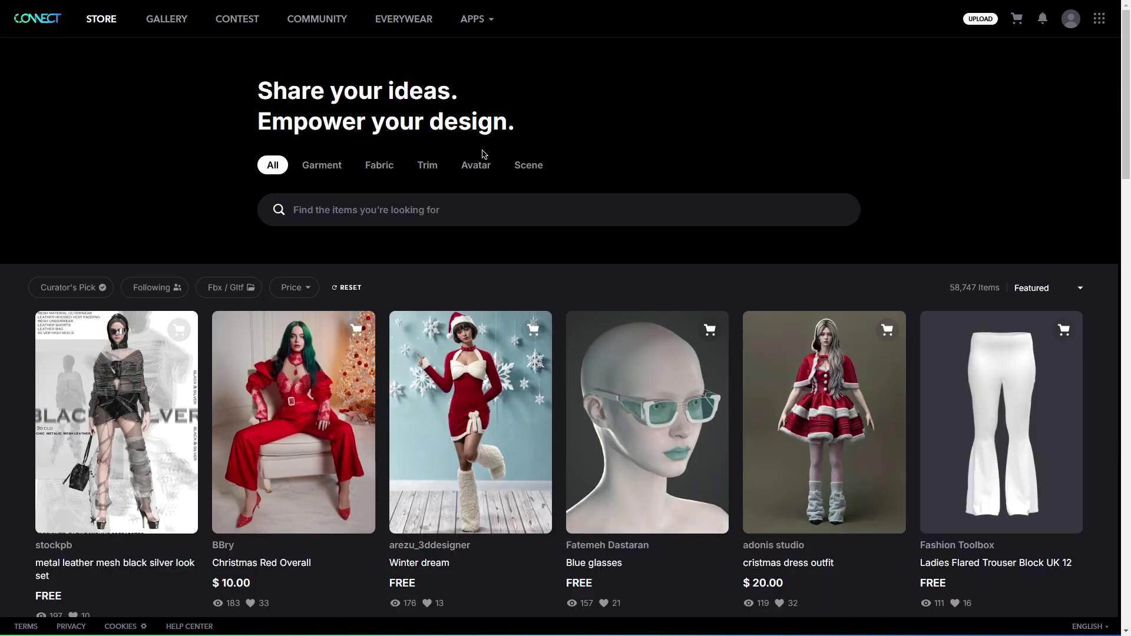
{"action": "left_click", "coordinate": [474, 167]}
{"action": "left_click", "coordinate": [429, 168]}
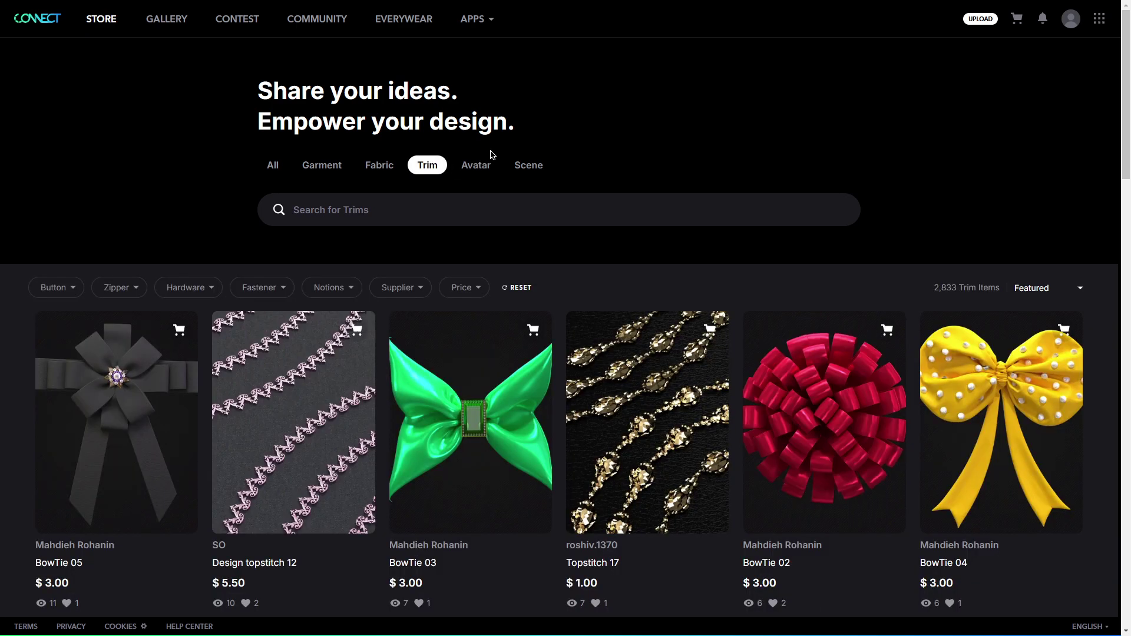
{"action": "left_click", "coordinate": [546, 171]}
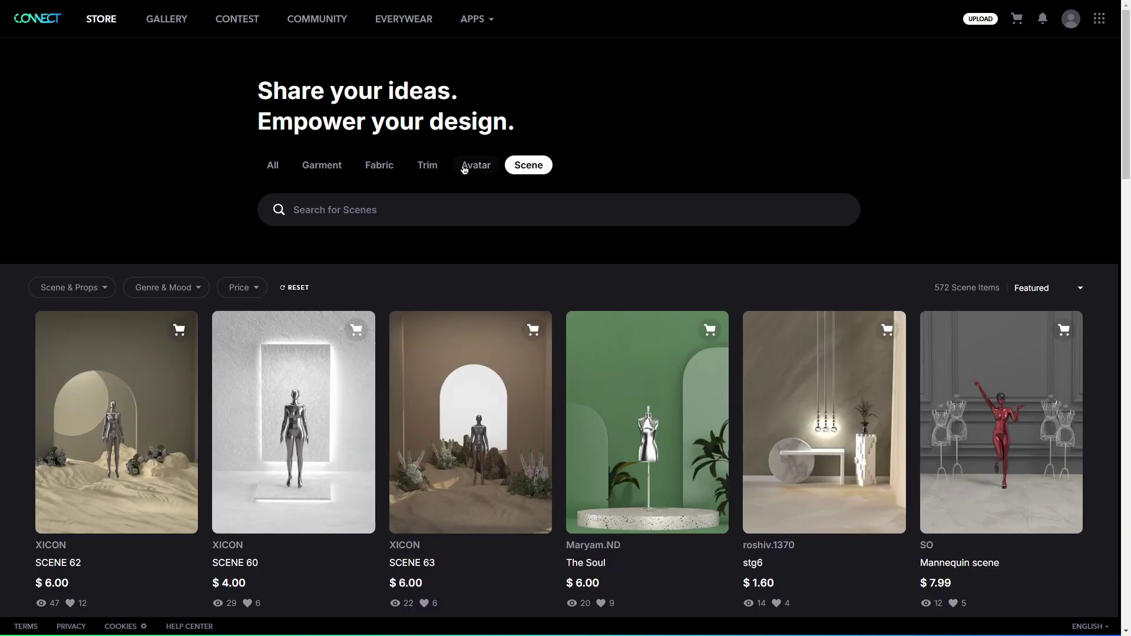
{"action": "left_click", "coordinate": [386, 170]}
{"action": "left_click", "coordinate": [333, 170]}
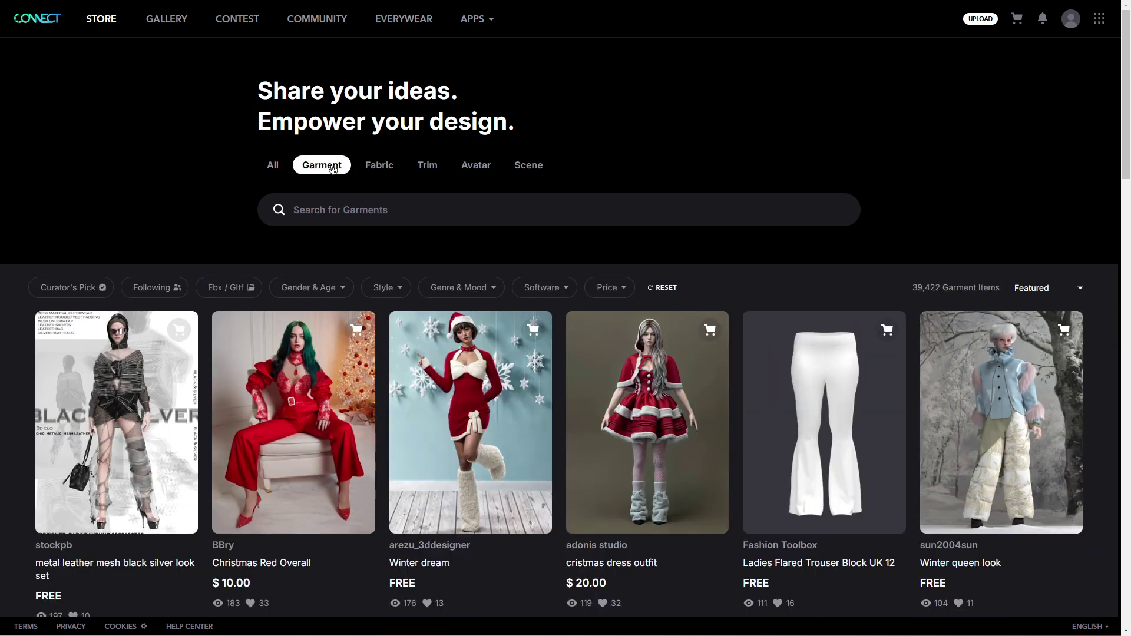
{"action": "left_click", "coordinate": [273, 168]}
View the Red bomber with grey denim listing with its Extended licence option, and close it.
{"action": "scroll", "coordinate": [831, 213], "scroll_direction": "down", "scroll_amount": 10}
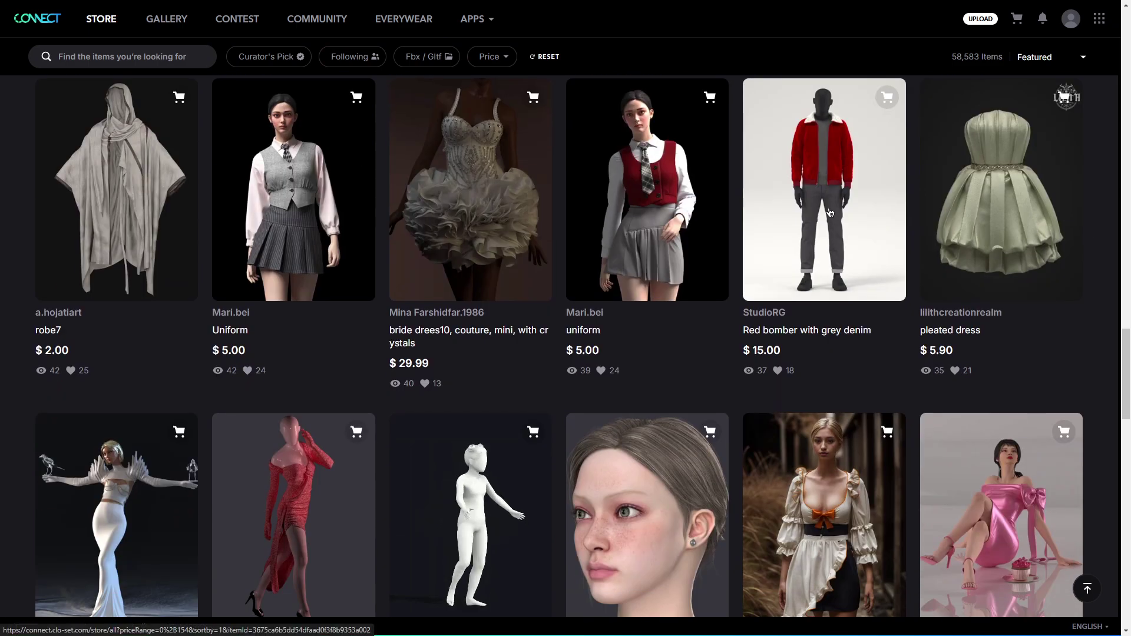
{"action": "left_click", "coordinate": [830, 213]}
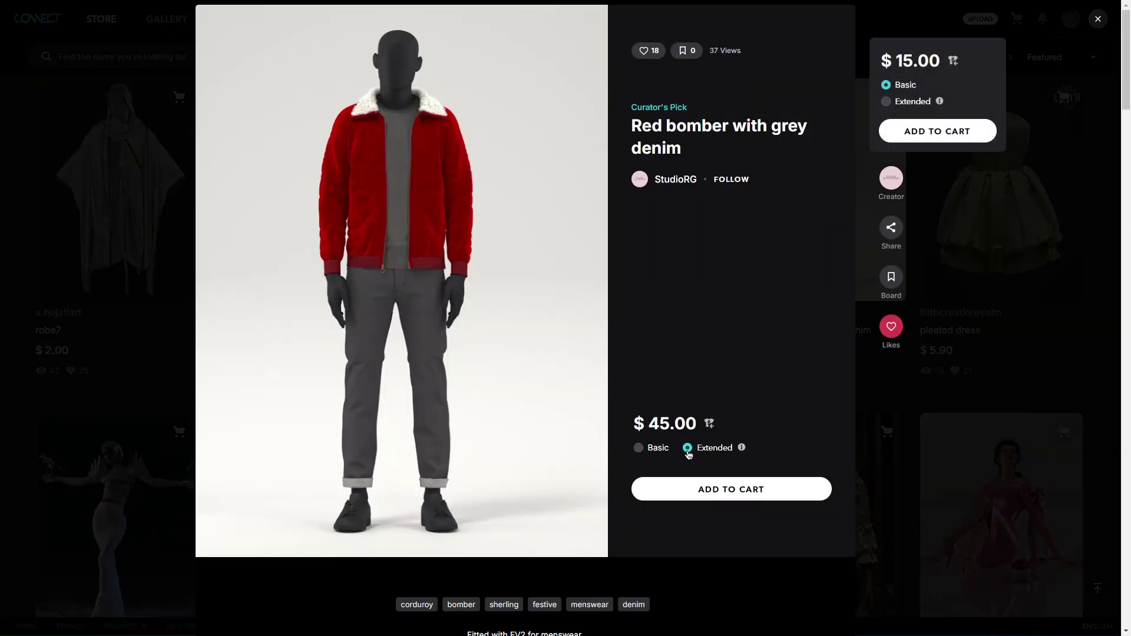
{"action": "left_click", "coordinate": [1100, 238]}
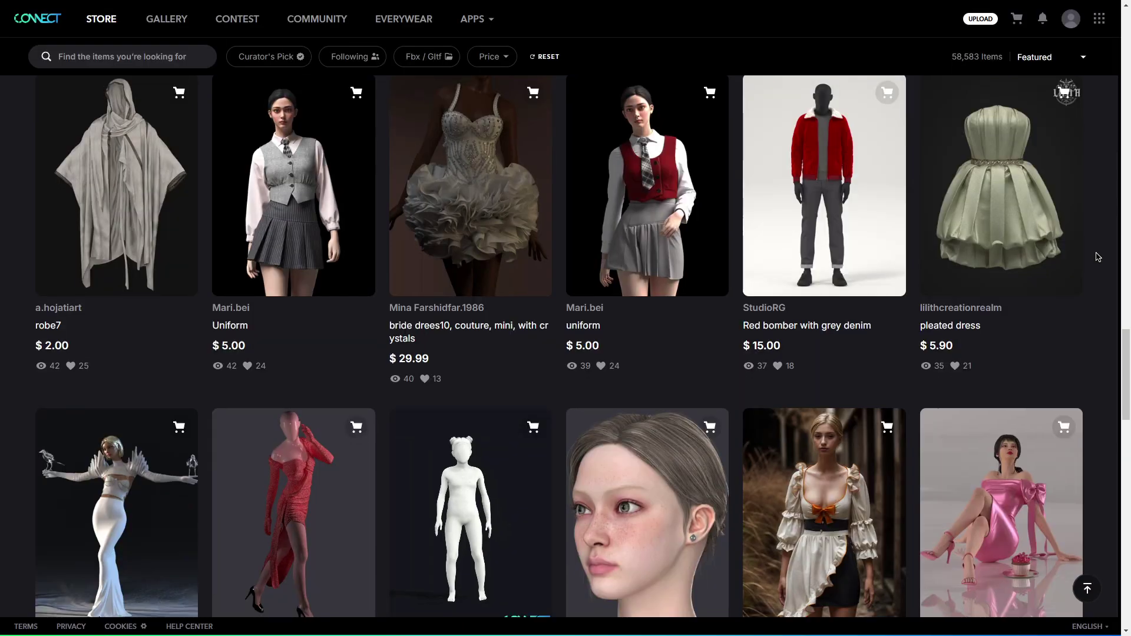
Find the z-h- Fabric-21_(Vol02) listing further down the store, view its details, and close it.
{"action": "scroll", "coordinate": [304, 235], "scroll_direction": "down", "scroll_amount": 15}
{"action": "scroll", "coordinate": [304, 234], "scroll_direction": "up", "scroll_amount": 1}
{"action": "left_click", "coordinate": [303, 234]}
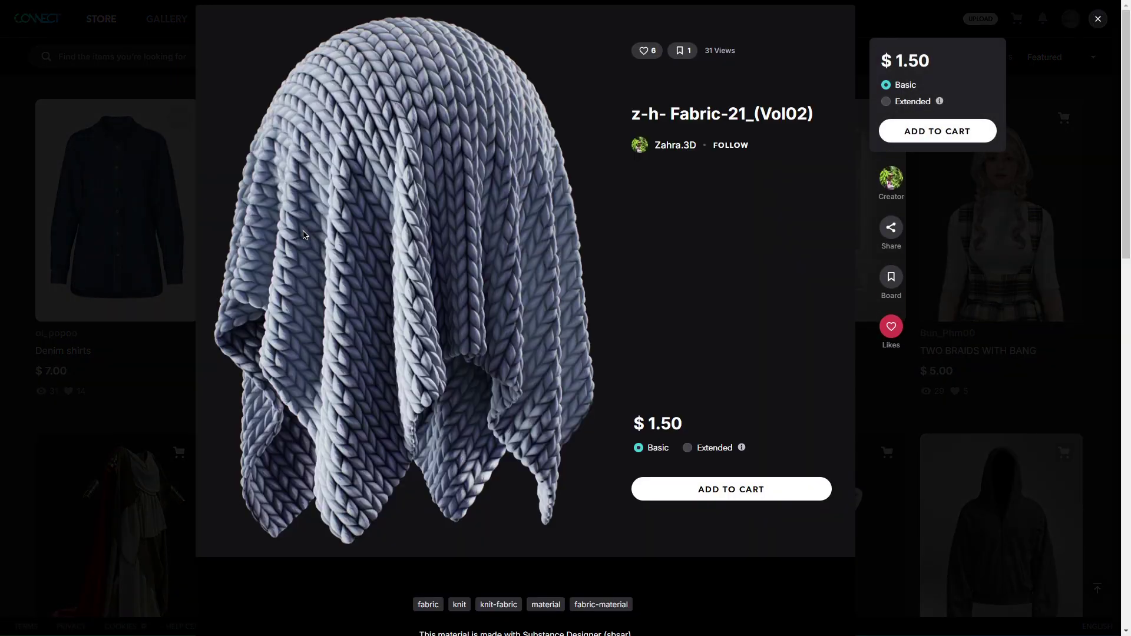
{"action": "left_click", "coordinate": [1097, 258]}
{"action": "scroll", "coordinate": [1098, 258], "scroll_direction": "down", "scroll_amount": 3}
{"action": "left_click", "coordinate": [1004, 356]}
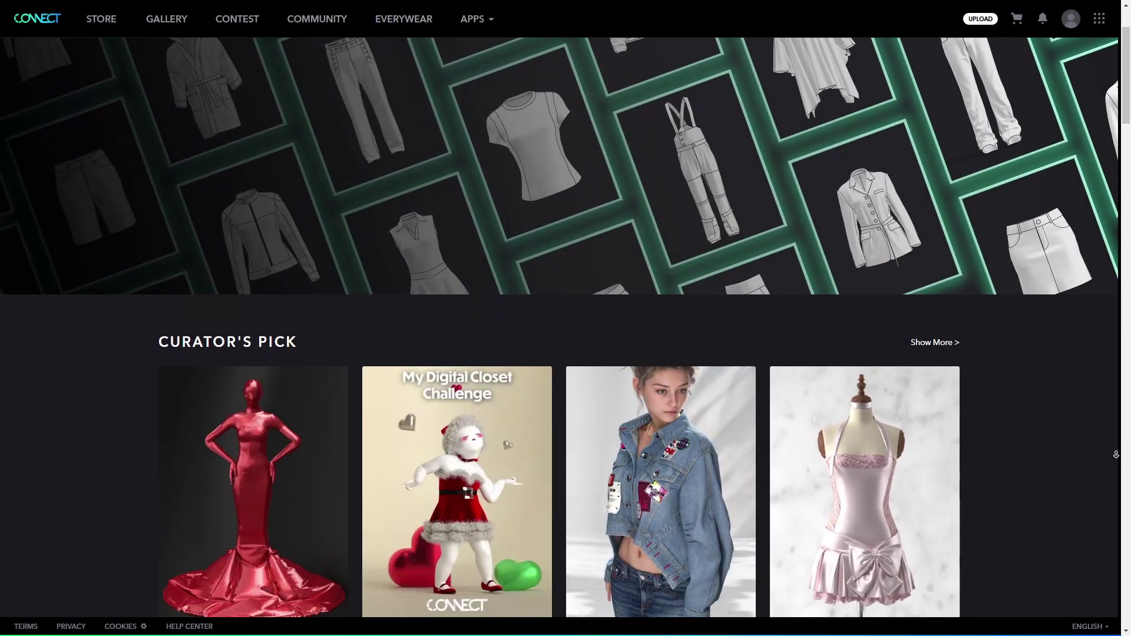
Examine the home page sections from Curator's Pick through Connect Official, Top Accessories and Top Free Items to Most Popular Fabrics.
{"action": "scroll", "coordinate": [1116, 454], "scroll_direction": "down", "scroll_amount": 3}
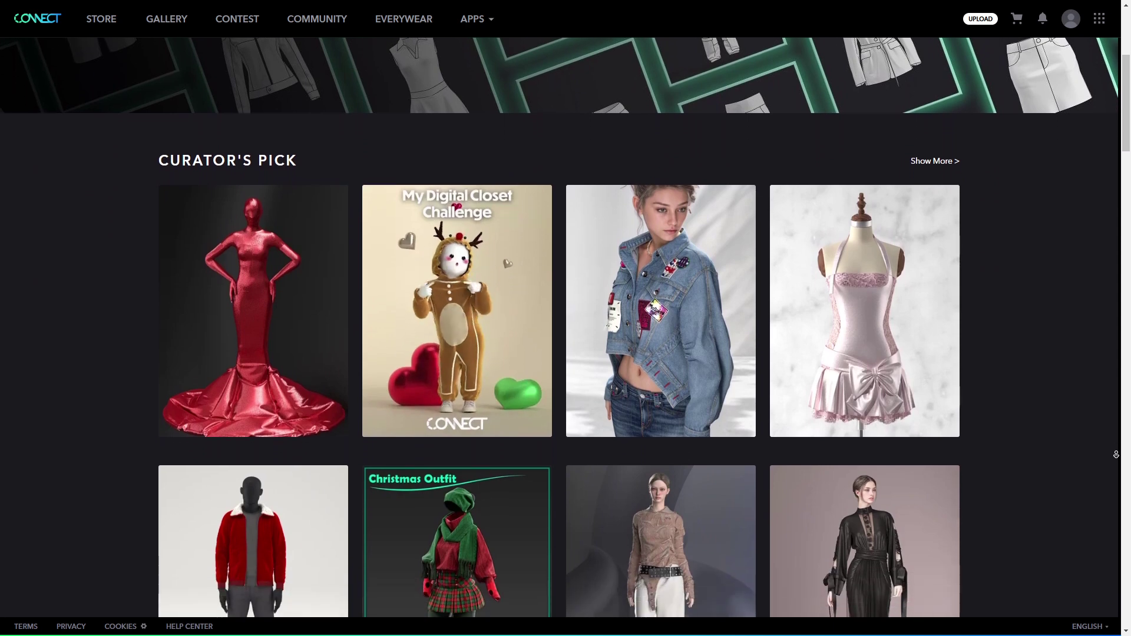
{"action": "scroll", "coordinate": [1116, 454], "scroll_direction": "down", "scroll_amount": 3}
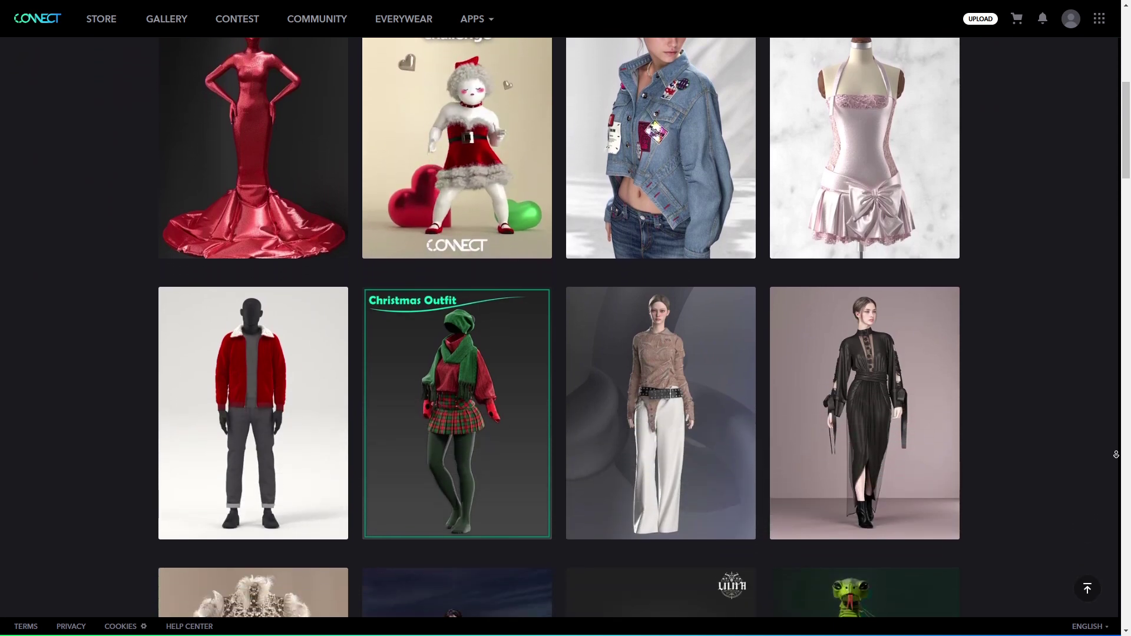
{"action": "scroll", "coordinate": [1116, 454], "scroll_direction": "down", "scroll_amount": 3}
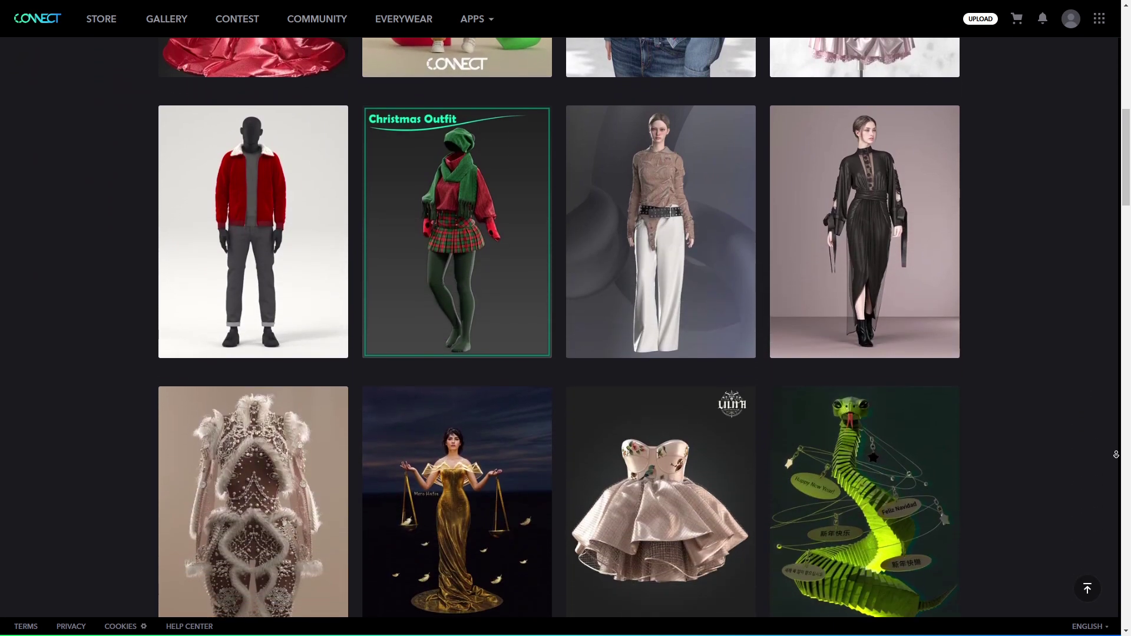
{"action": "scroll", "coordinate": [1116, 455], "scroll_direction": "down", "scroll_amount": 3}
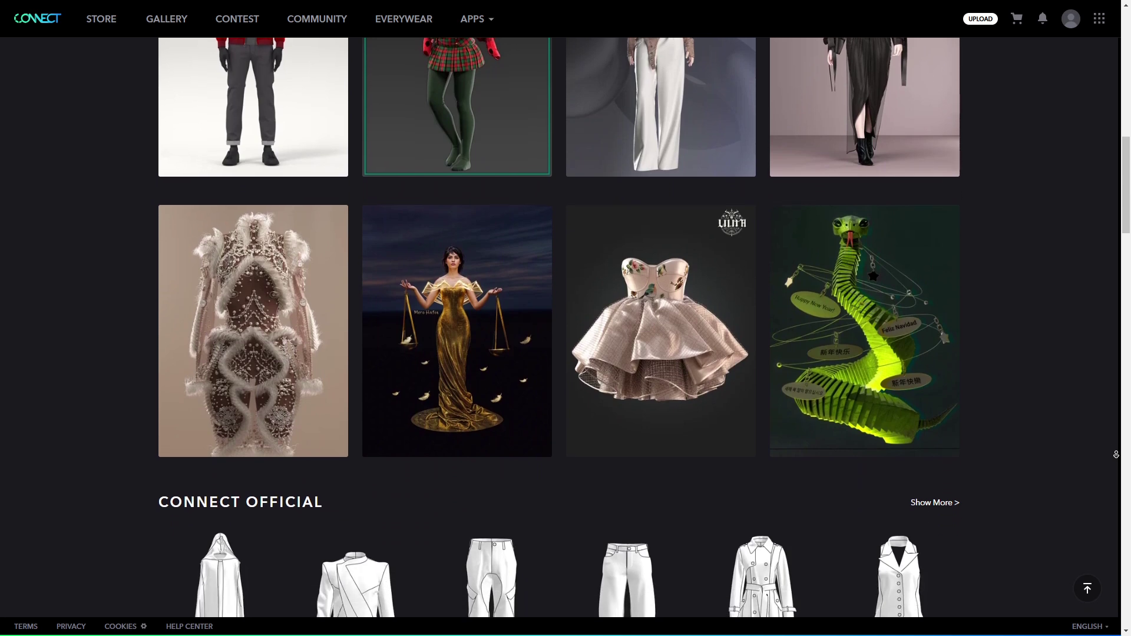
{"action": "scroll", "coordinate": [1116, 454], "scroll_direction": "down", "scroll_amount": 3}
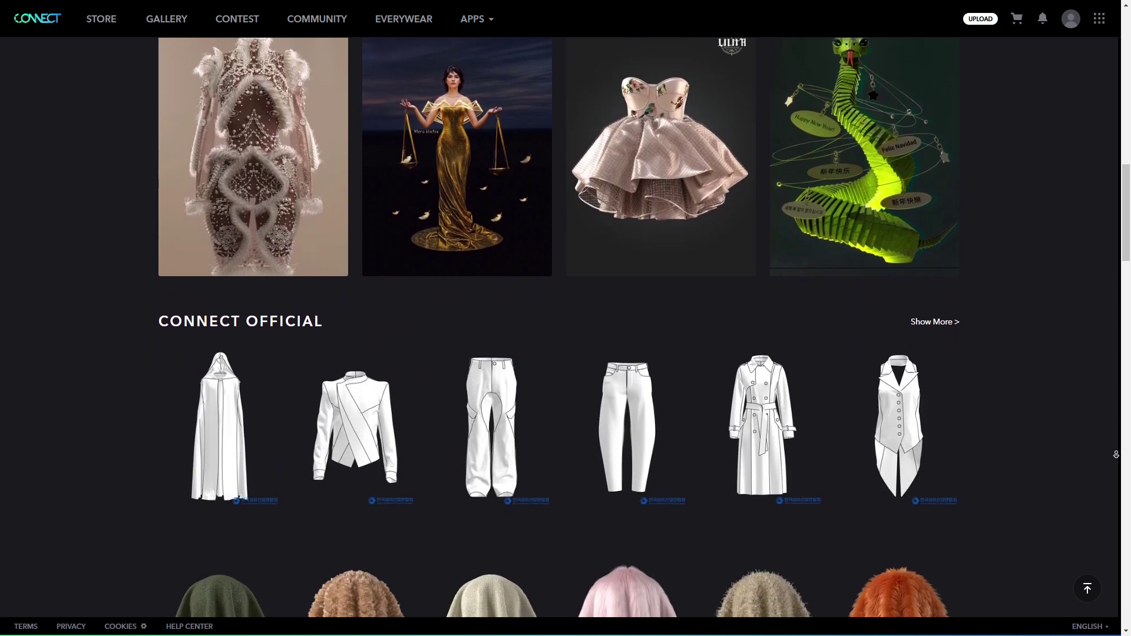
{"action": "scroll", "coordinate": [1116, 454], "scroll_direction": "down", "scroll_amount": 3}
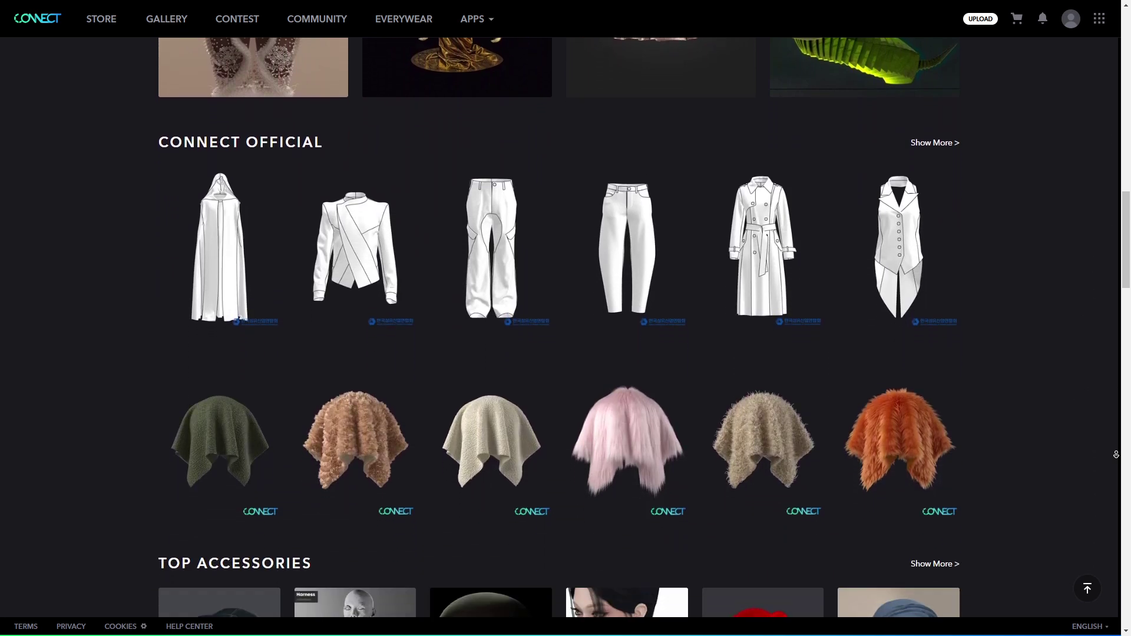
{"action": "scroll", "coordinate": [1116, 454], "scroll_direction": "down", "scroll_amount": 3}
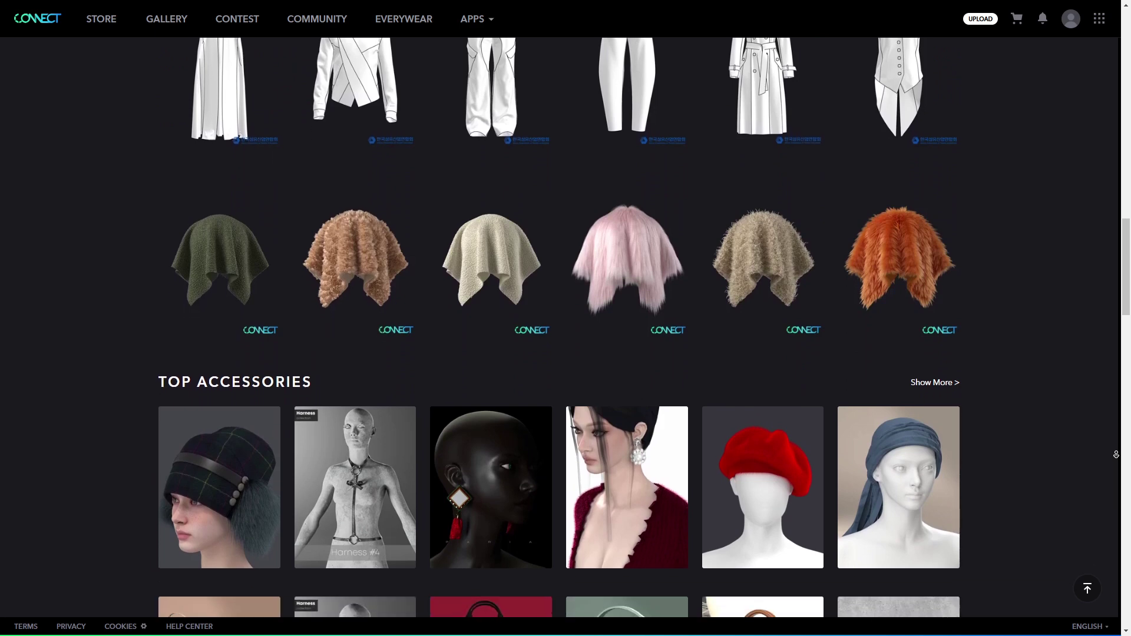
{"action": "scroll", "coordinate": [1116, 454], "scroll_direction": "down", "scroll_amount": 3}
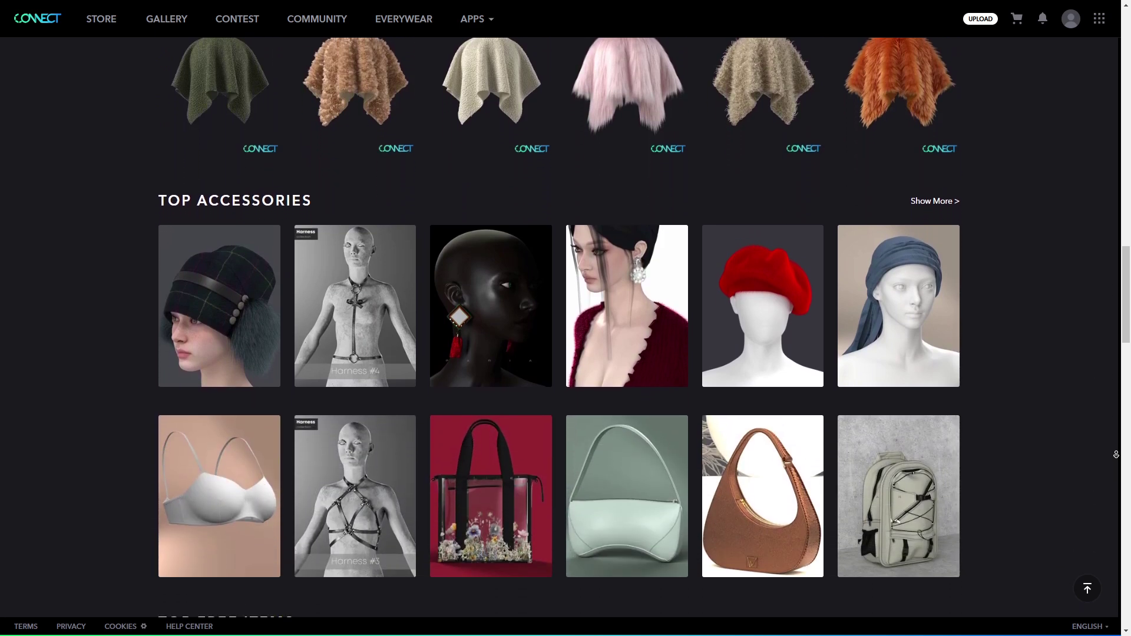
{"action": "scroll", "coordinate": [1116, 454], "scroll_direction": "down", "scroll_amount": 3}
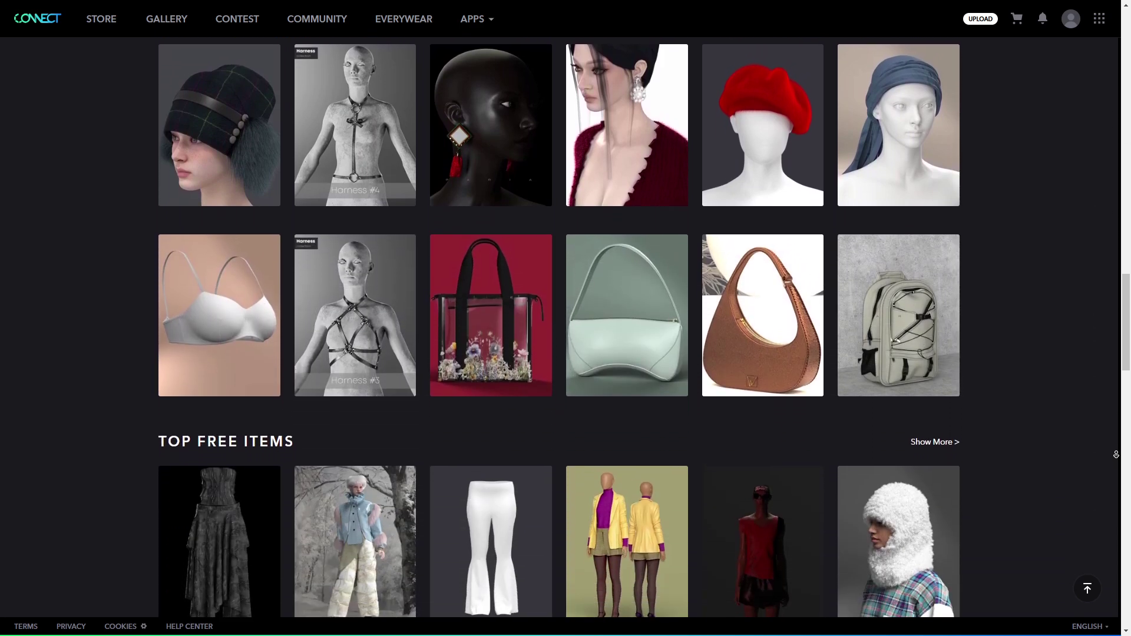
{"action": "scroll", "coordinate": [1116, 455], "scroll_direction": "down", "scroll_amount": 3}
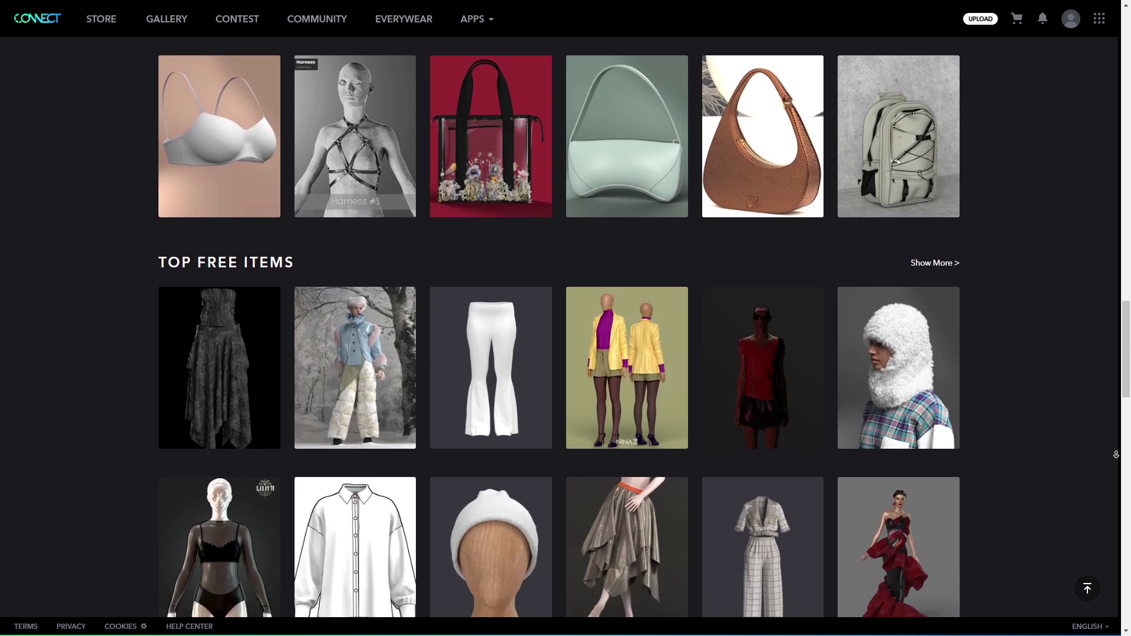
{"action": "scroll", "coordinate": [1116, 454], "scroll_direction": "down", "scroll_amount": 3}
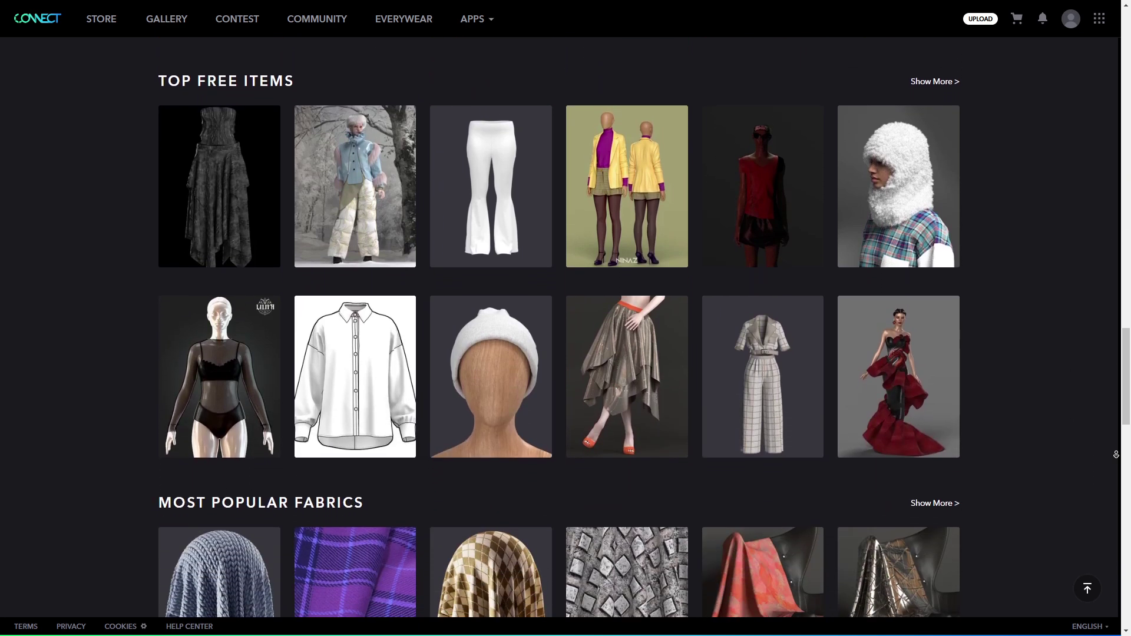
{"action": "scroll", "coordinate": [1116, 455], "scroll_direction": "down", "scroll_amount": 2}
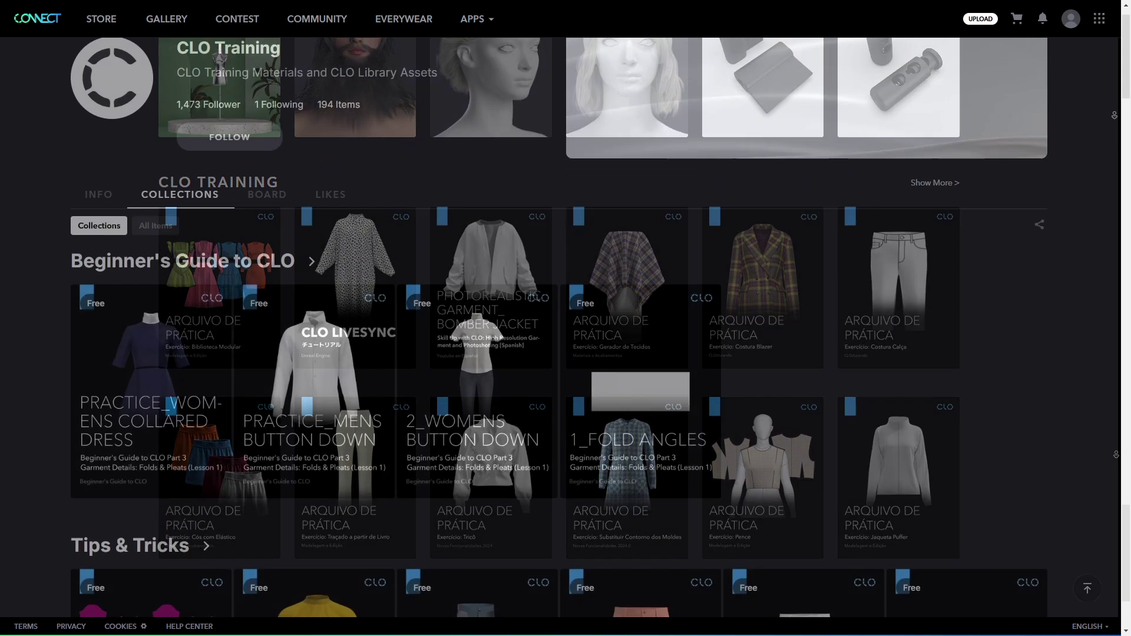
Look through the CLO Training collections, including Beginner's Guide to CLO and Tips & Tricks.
{"action": "scroll", "coordinate": [1114, 117], "scroll_direction": "down", "scroll_amount": 3}
{"action": "scroll", "coordinate": [1114, 116], "scroll_direction": "down", "scroll_amount": 3}
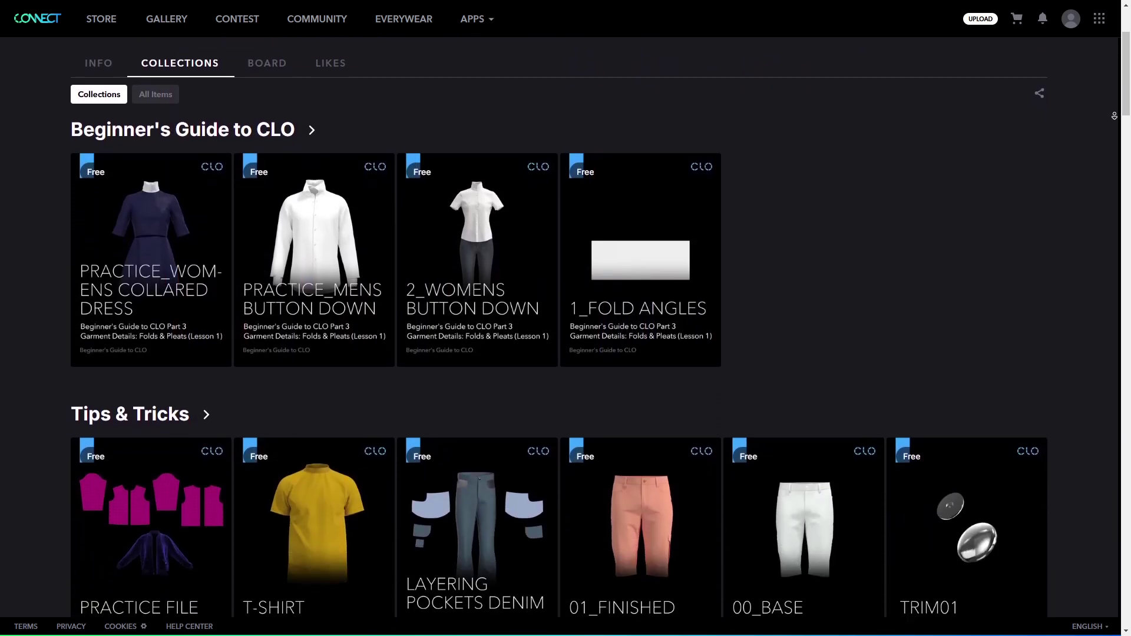
{"action": "scroll", "coordinate": [1114, 116], "scroll_direction": "down", "scroll_amount": 3}
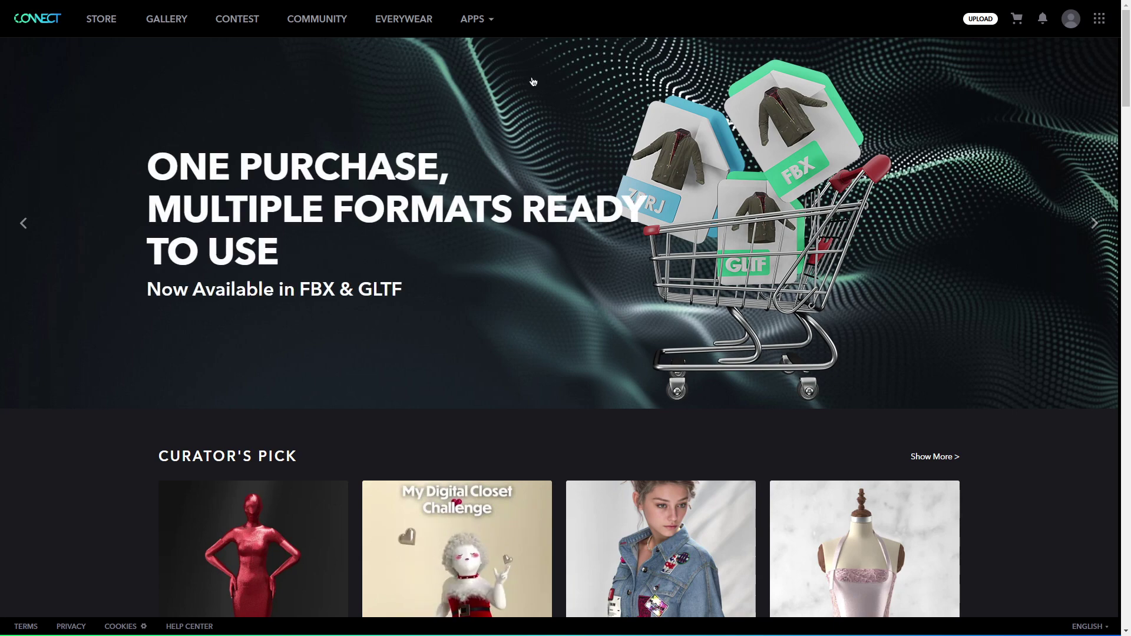
Visit the EveryWear, Community, Contest and Gallery pages, and return to the Store.
{"action": "left_click", "coordinate": [418, 20]}
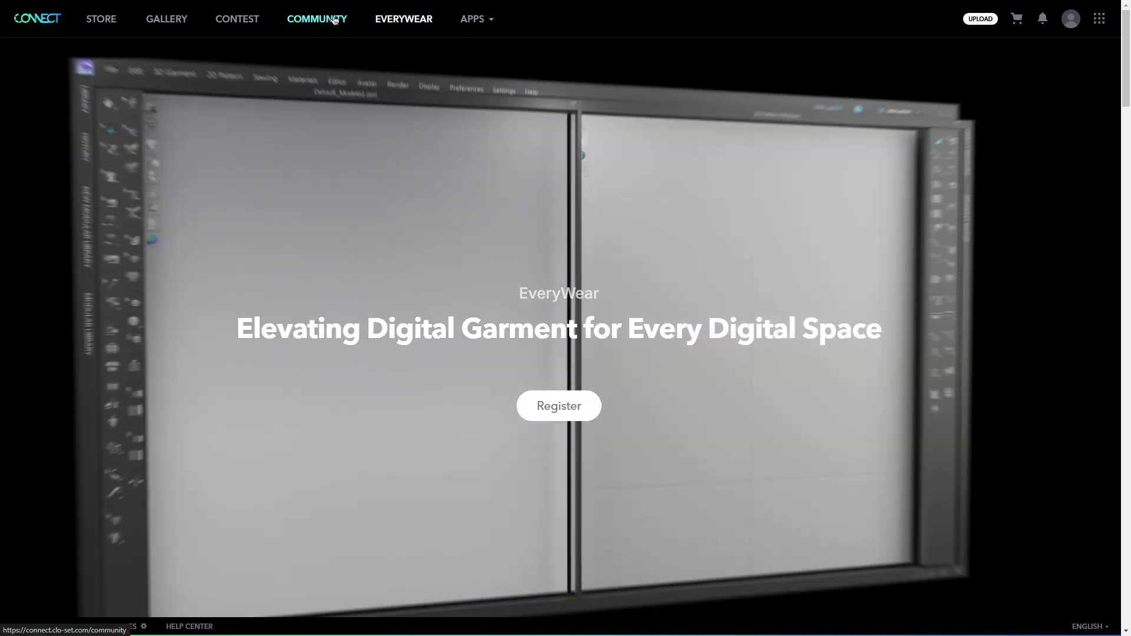
{"action": "left_click", "coordinate": [335, 19]}
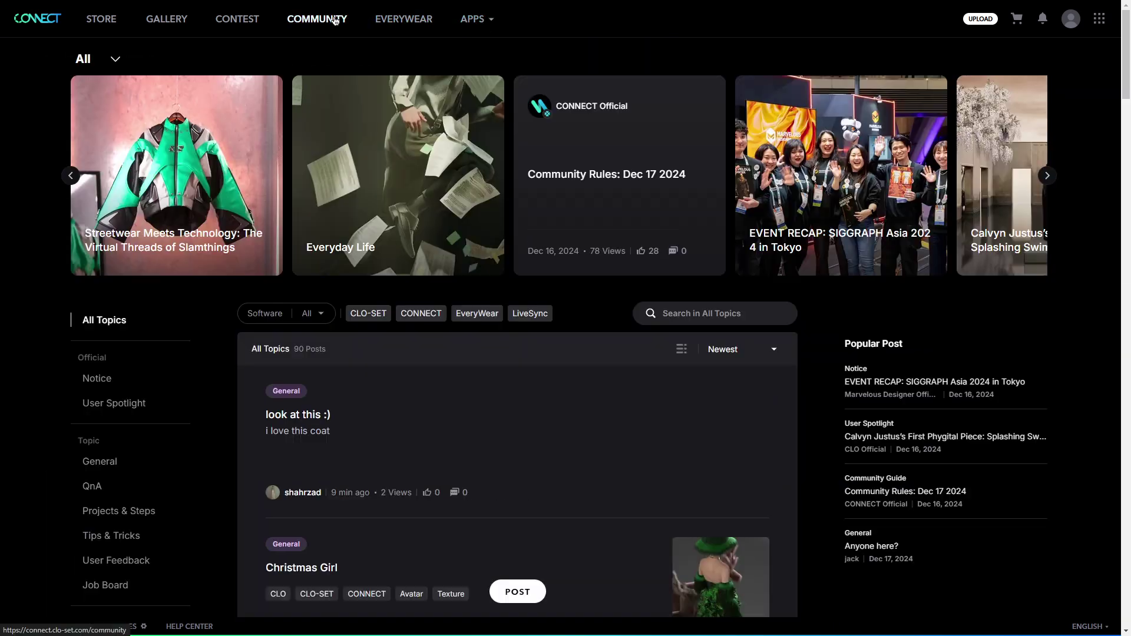
{"action": "left_click", "coordinate": [248, 20]}
{"action": "left_click", "coordinate": [182, 20]}
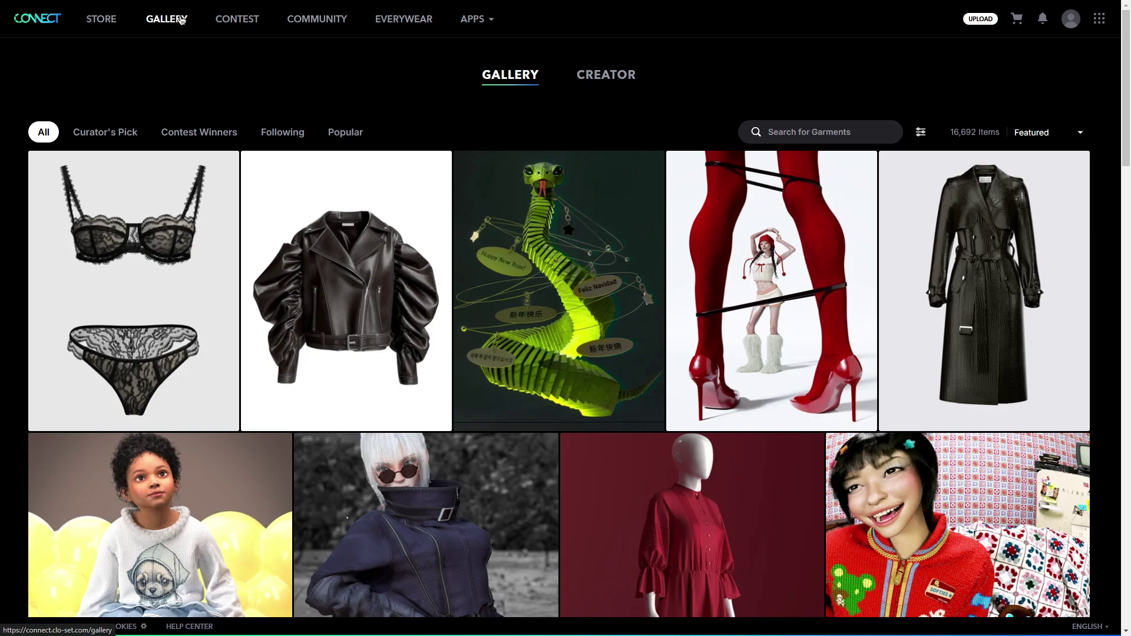
{"action": "left_click", "coordinate": [109, 21]}
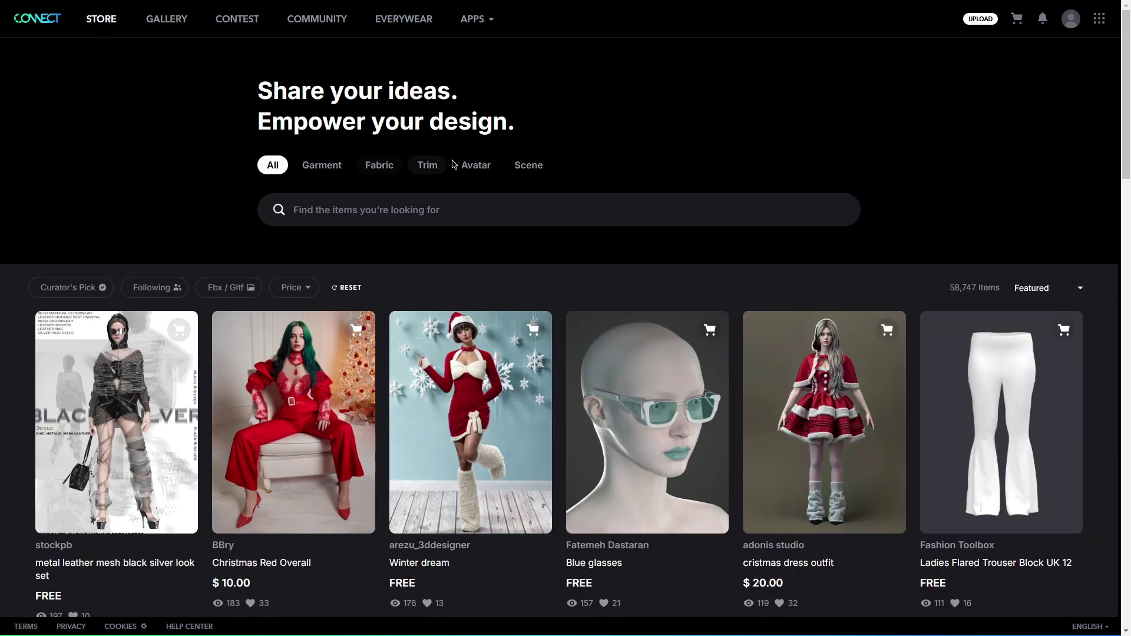
Browse the store's Garment items and its Fabric items.
{"action": "left_click", "coordinate": [310, 165]}
{"action": "scroll", "coordinate": [132, 169], "scroll_direction": "down", "scroll_amount": 10}
{"action": "scroll", "coordinate": [268, 140], "scroll_direction": "up", "scroll_amount": 10}
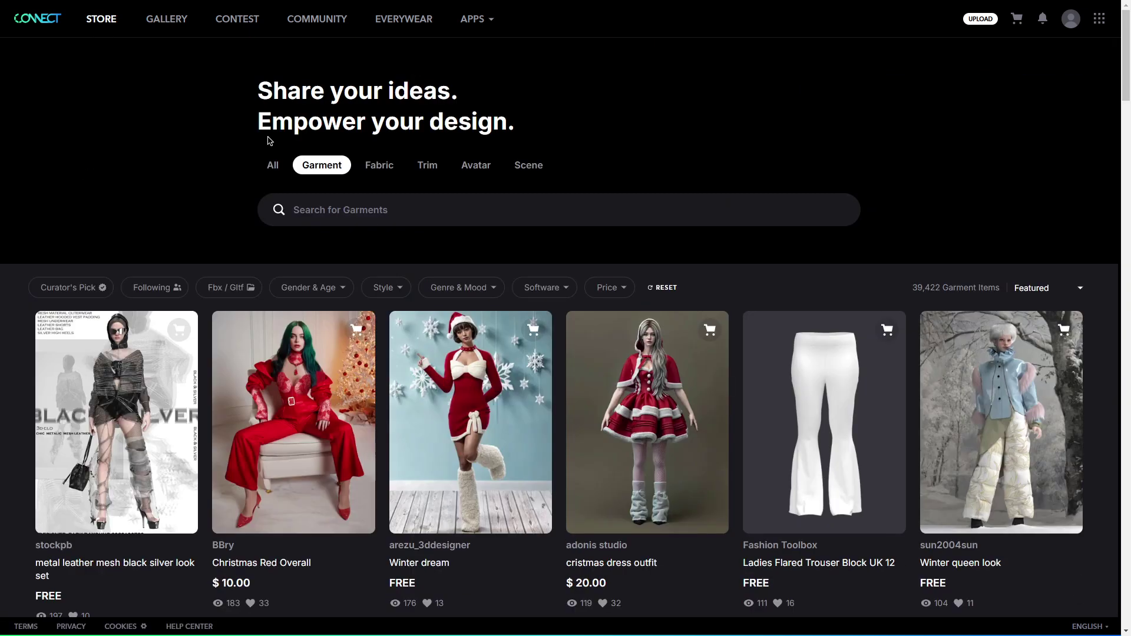
{"action": "scroll", "coordinate": [711, 165], "scroll_direction": "down", "scroll_amount": 10}
{"action": "scroll", "coordinate": [558, 147], "scroll_direction": "up", "scroll_amount": 10}
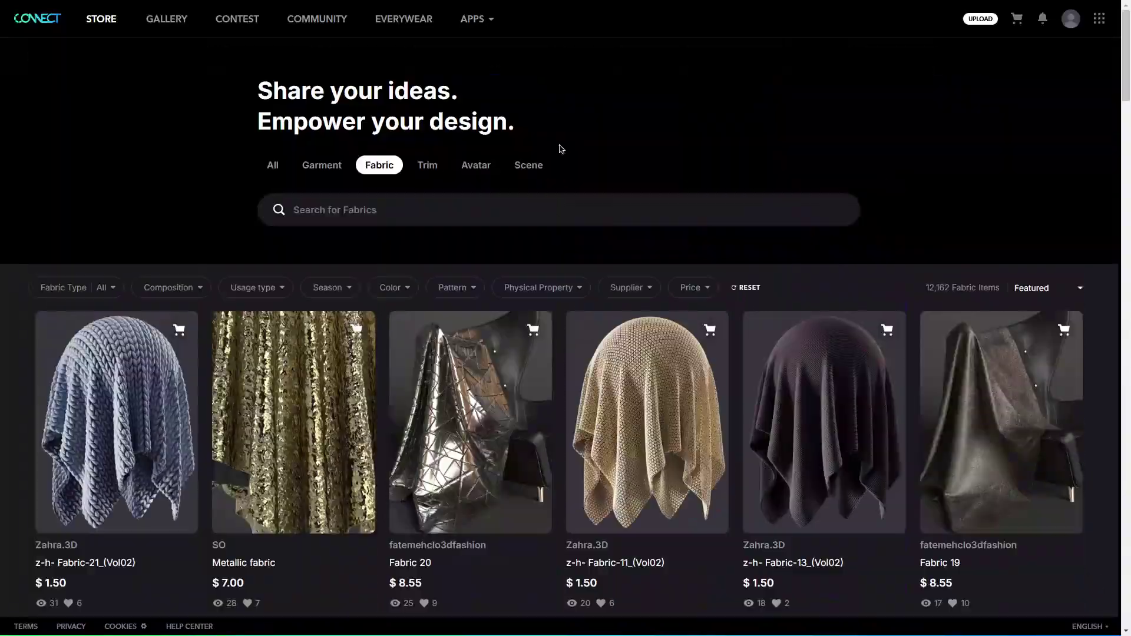
Browse the store's Trim items, such as zipper pulls and buttons.
{"action": "left_click", "coordinate": [427, 165]}
{"action": "scroll", "coordinate": [942, 165], "scroll_direction": "down", "scroll_amount": 8}
{"action": "scroll", "coordinate": [942, 165], "scroll_direction": "down", "scroll_amount": 10}
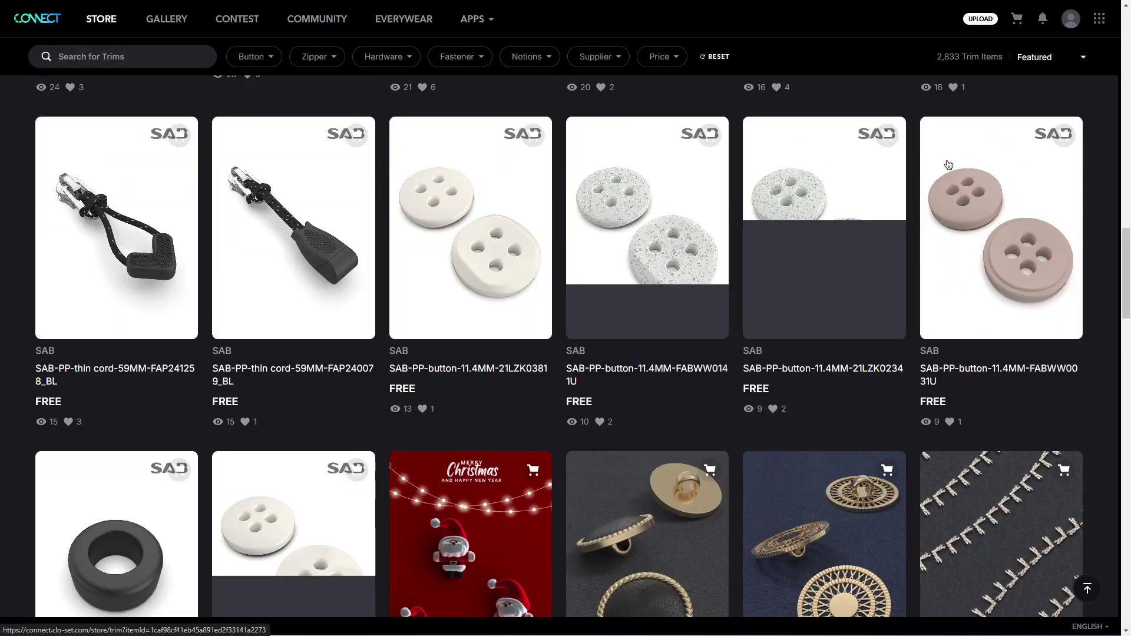
{"action": "scroll", "coordinate": [716, 162], "scroll_direction": "up", "scroll_amount": 15}
Browse the store's Avatar items and its Scene items.
{"action": "left_click", "coordinate": [476, 165]}
{"action": "scroll", "coordinate": [931, 158], "scroll_direction": "down", "scroll_amount": 15}
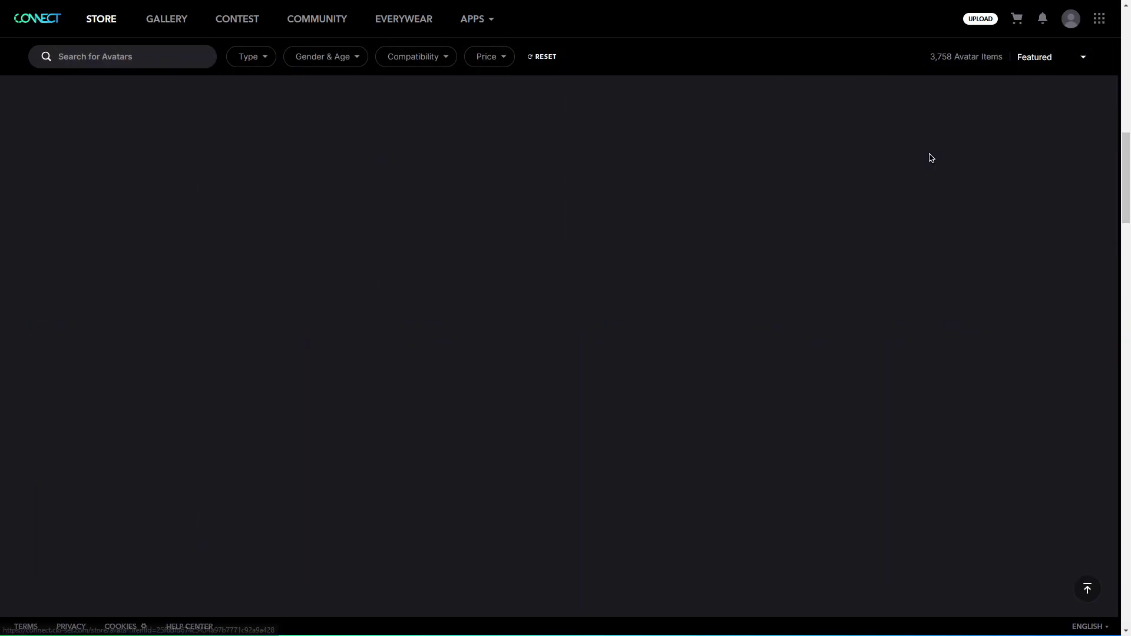
{"action": "scroll", "coordinate": [931, 158], "scroll_direction": "up", "scroll_amount": 15}
{"action": "left_click", "coordinate": [531, 166]}
{"action": "scroll", "coordinate": [1015, 172], "scroll_direction": "down", "scroll_amount": 15}
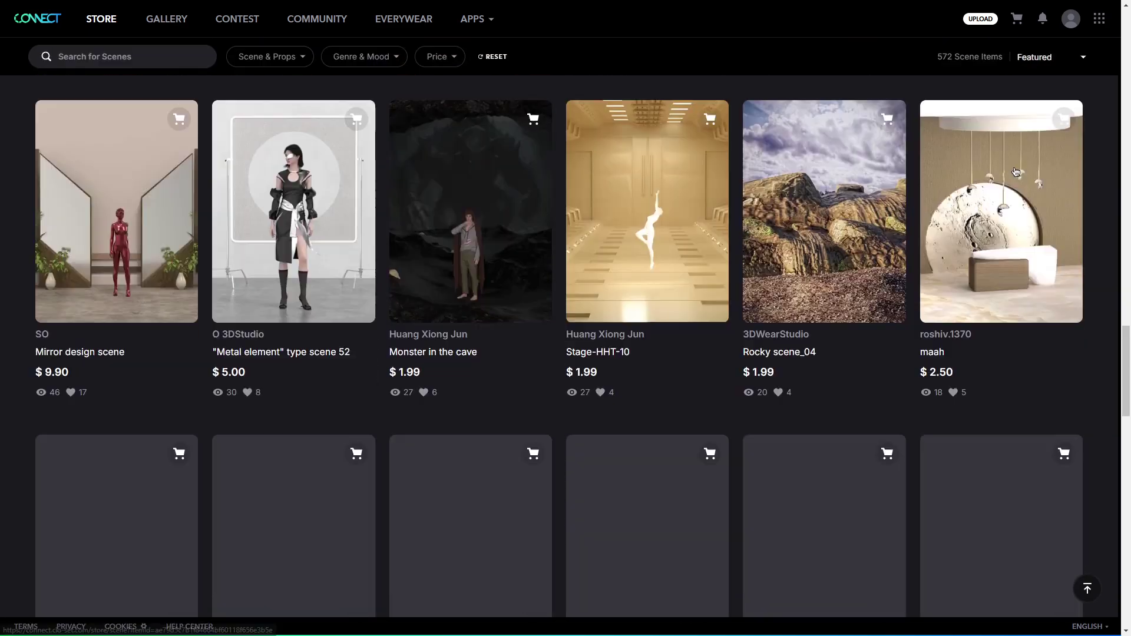
{"action": "scroll", "coordinate": [1015, 172], "scroll_direction": "up", "scroll_amount": 15}
Show all store item types, limit them to followed creators, and look through the items.
{"action": "left_click", "coordinate": [273, 165]}
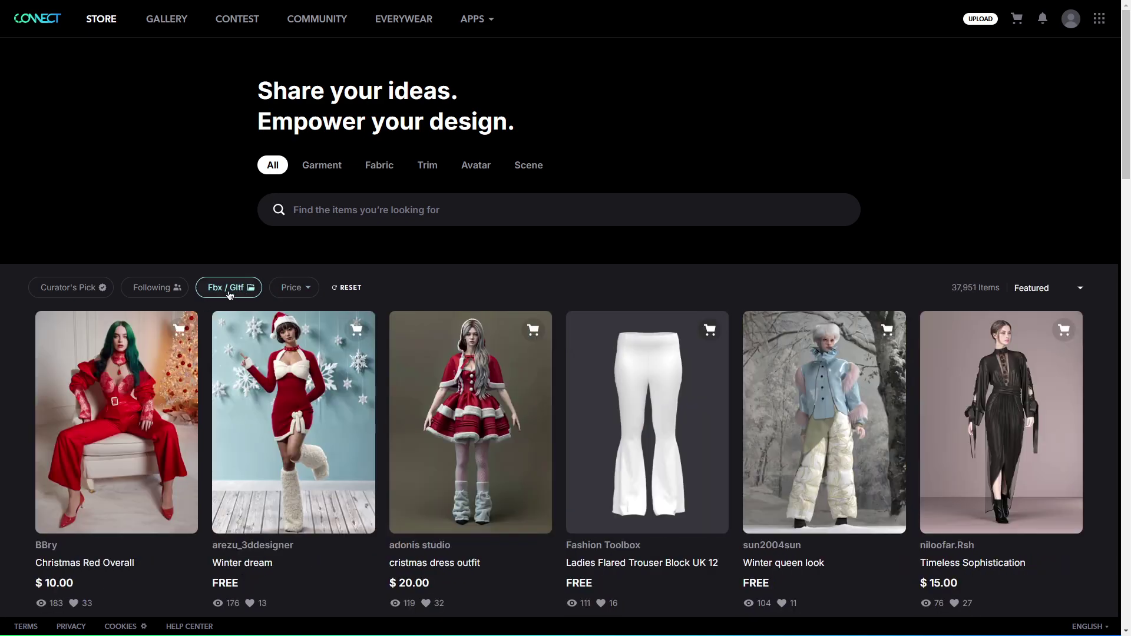
{"action": "left_click", "coordinate": [154, 287]}
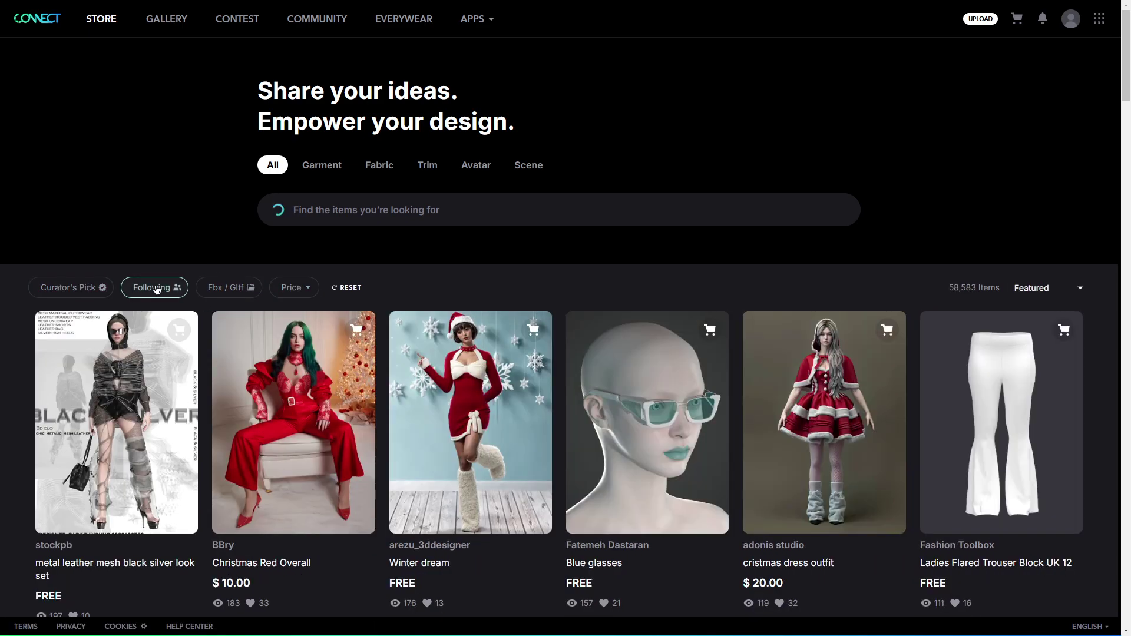
{"action": "scroll", "coordinate": [177, 353], "scroll_direction": "down", "scroll_amount": 15}
{"action": "scroll", "coordinate": [185, 306], "scroll_direction": "up", "scroll_amount": 15}
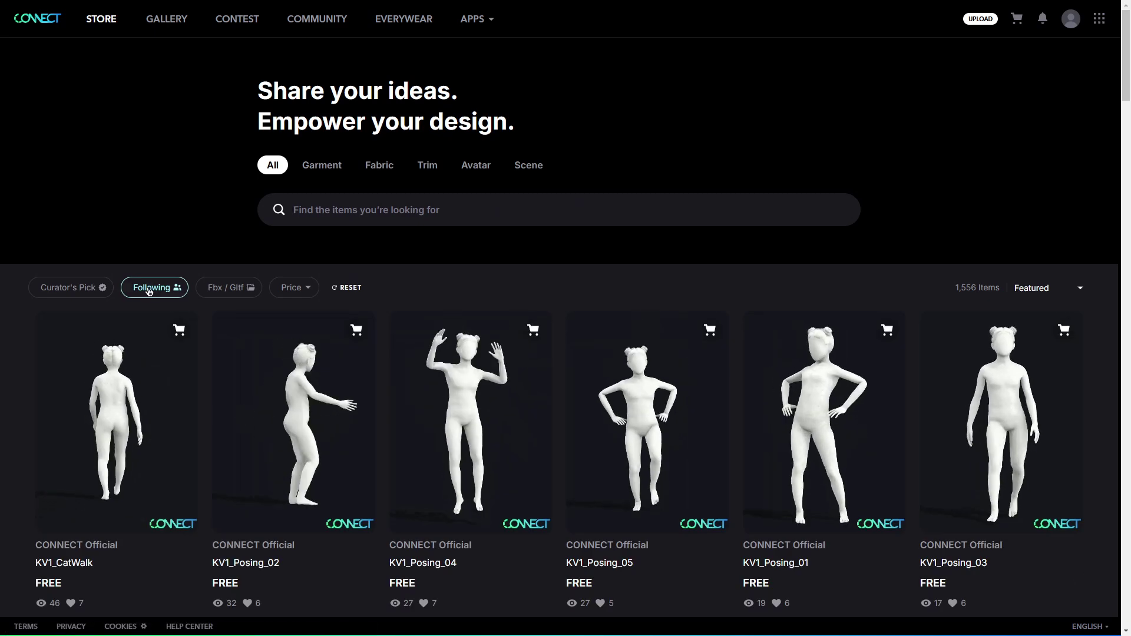
Remove the Following filter and compare the store sorted by Lower Price, Higher Price and Newest, ending on Featured.
{"action": "left_click", "coordinate": [155, 288]}
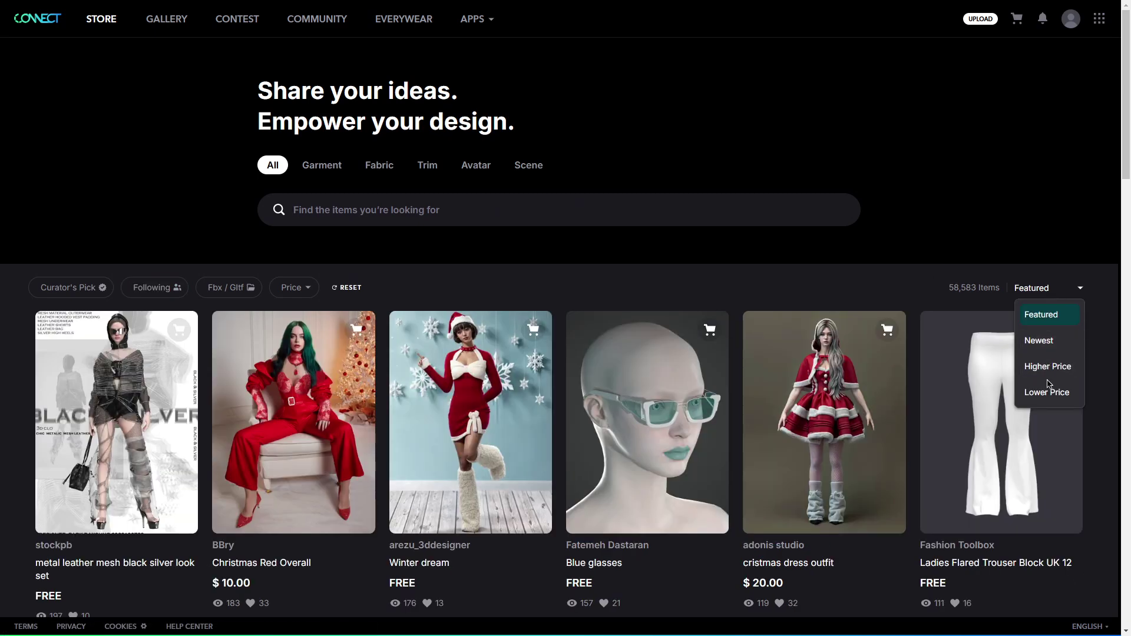
{"action": "left_click", "coordinate": [1047, 391]}
{"action": "left_click", "coordinate": [1048, 288]}
{"action": "left_click", "coordinate": [1048, 366]}
{"action": "left_click", "coordinate": [1049, 288]}
{"action": "left_click", "coordinate": [1039, 340]}
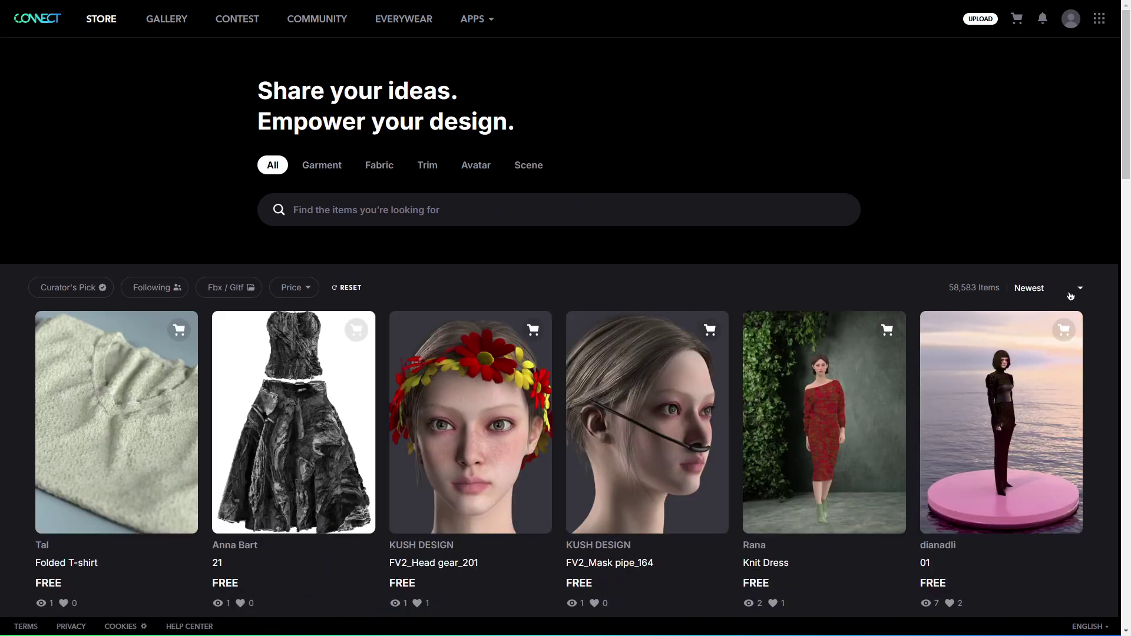
{"action": "left_click", "coordinate": [1059, 314]}
Browse the featured store items, viewing the Pack Bag, the asymmetric curved placket coat and the MEN OUTFIT listing.
{"action": "scroll", "coordinate": [1108, 221], "scroll_direction": "down", "scroll_amount": 20}
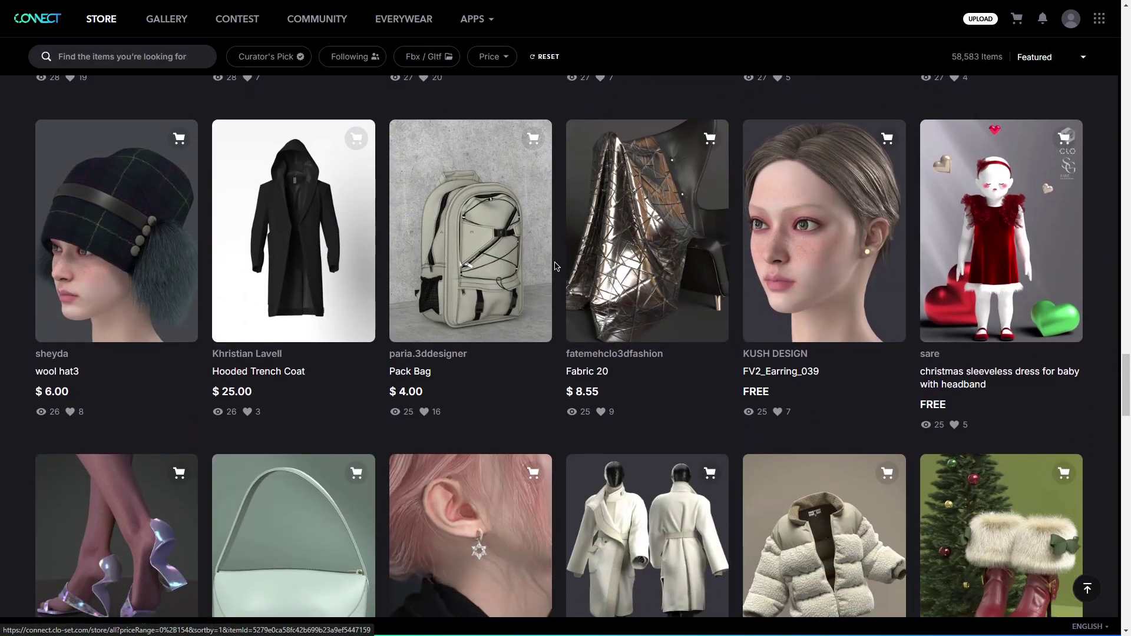
{"action": "left_click", "coordinate": [507, 267]}
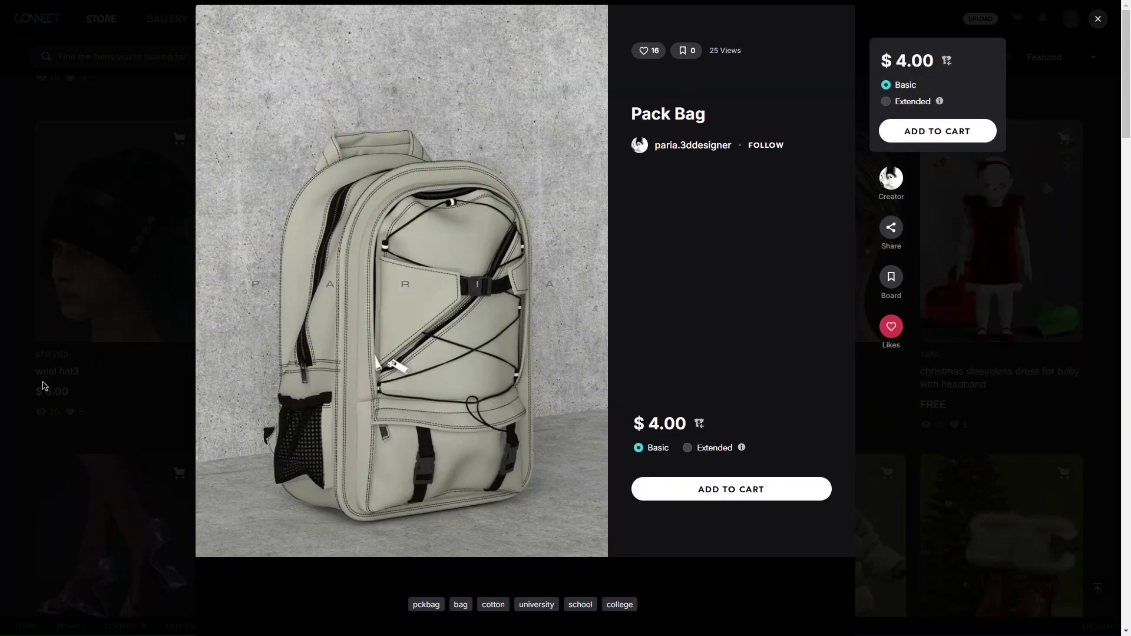
{"action": "left_click", "coordinate": [9, 395]}
{"action": "scroll", "coordinate": [10, 391], "scroll_direction": "down", "scroll_amount": 5}
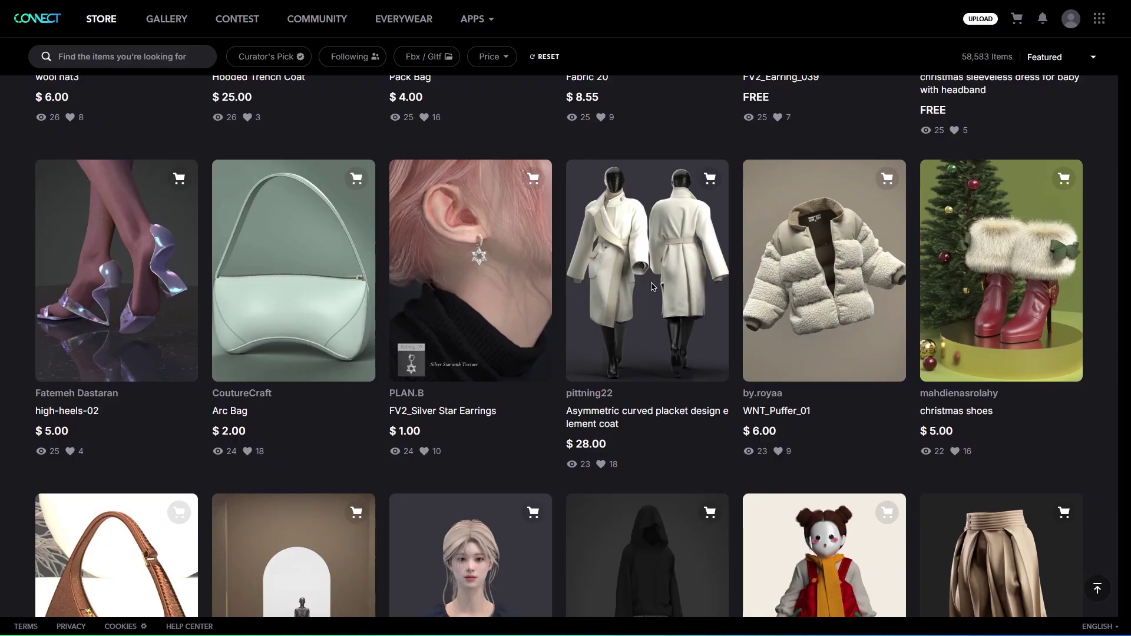
{"action": "left_click", "coordinate": [652, 287]}
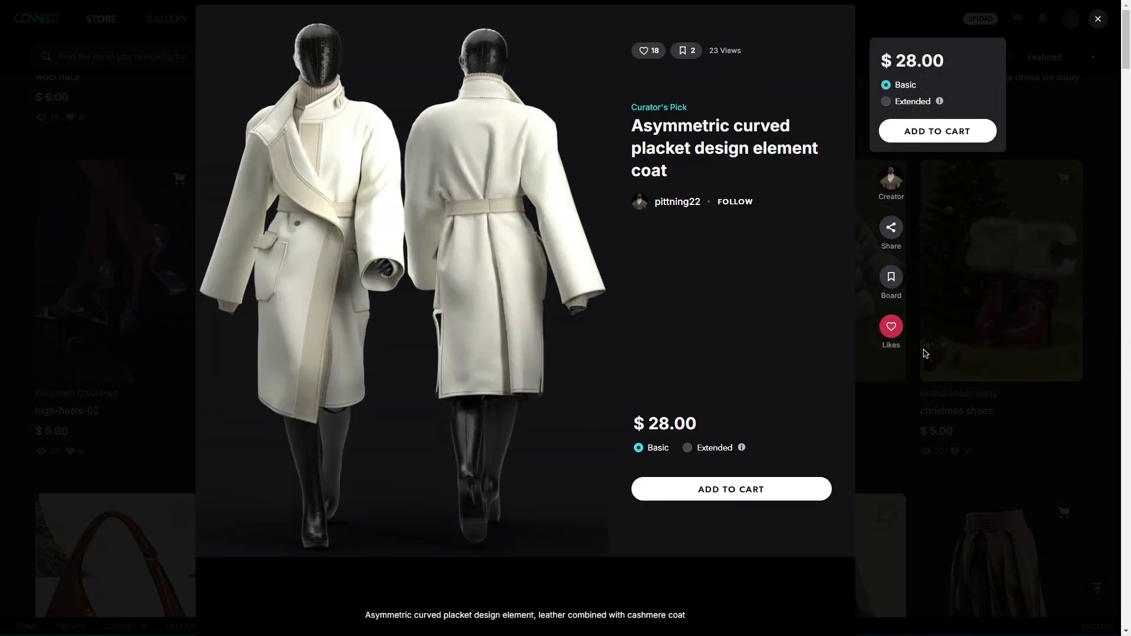
{"action": "left_click", "coordinate": [1101, 403]}
{"action": "scroll", "coordinate": [867, 325], "scroll_direction": "down", "scroll_amount": 15}
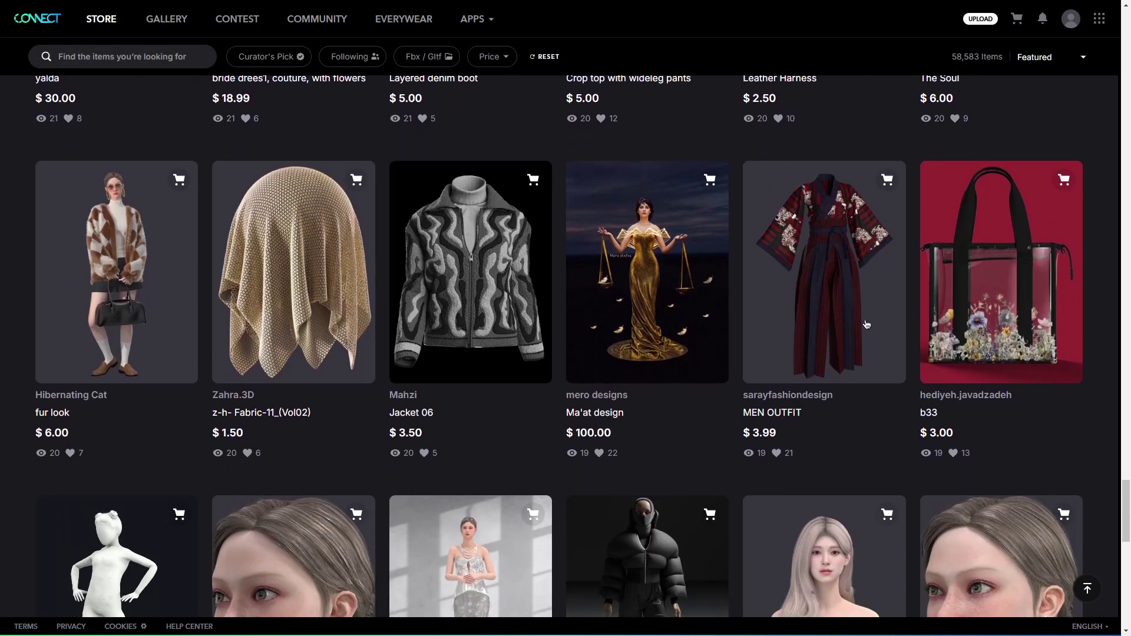
{"action": "left_click", "coordinate": [866, 325]}
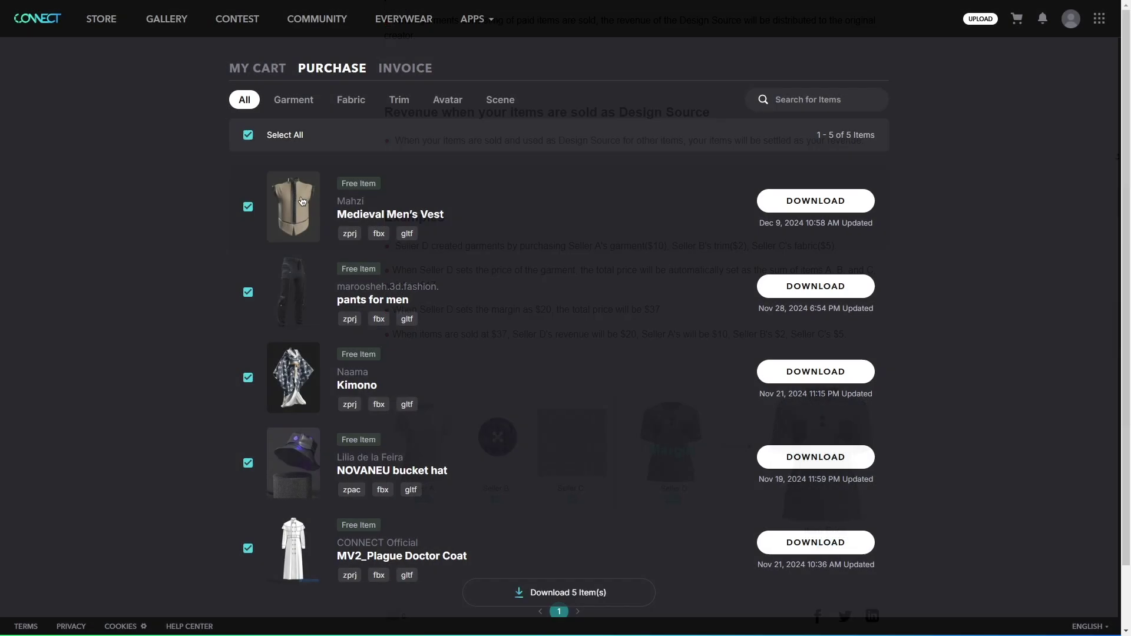
Download all five purchased items in fbx (thin) format.
{"action": "scroll", "coordinate": [302, 202], "scroll_direction": "down", "scroll_amount": 2}
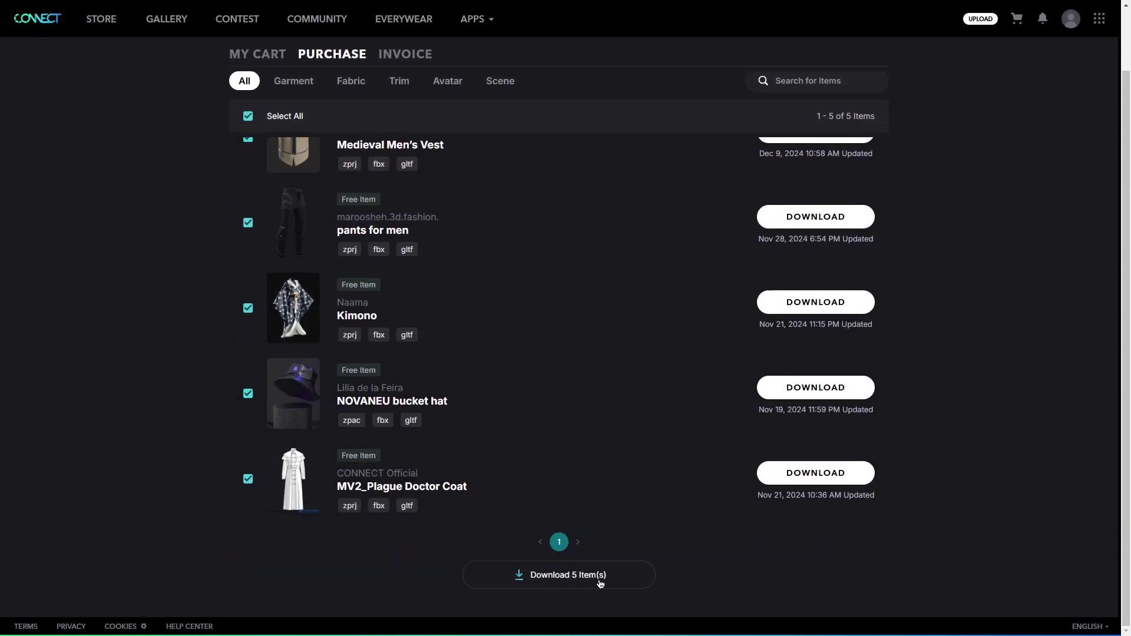
{"action": "left_click", "coordinate": [564, 576]}
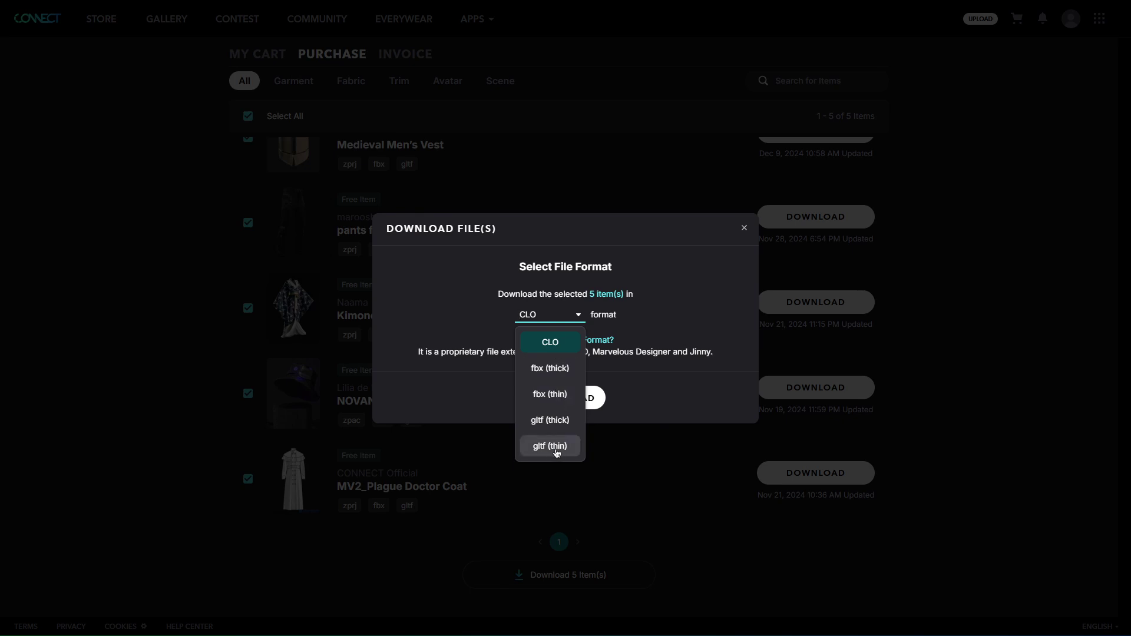
{"action": "left_click", "coordinate": [543, 398]}
{"action": "left_click", "coordinate": [593, 393]}
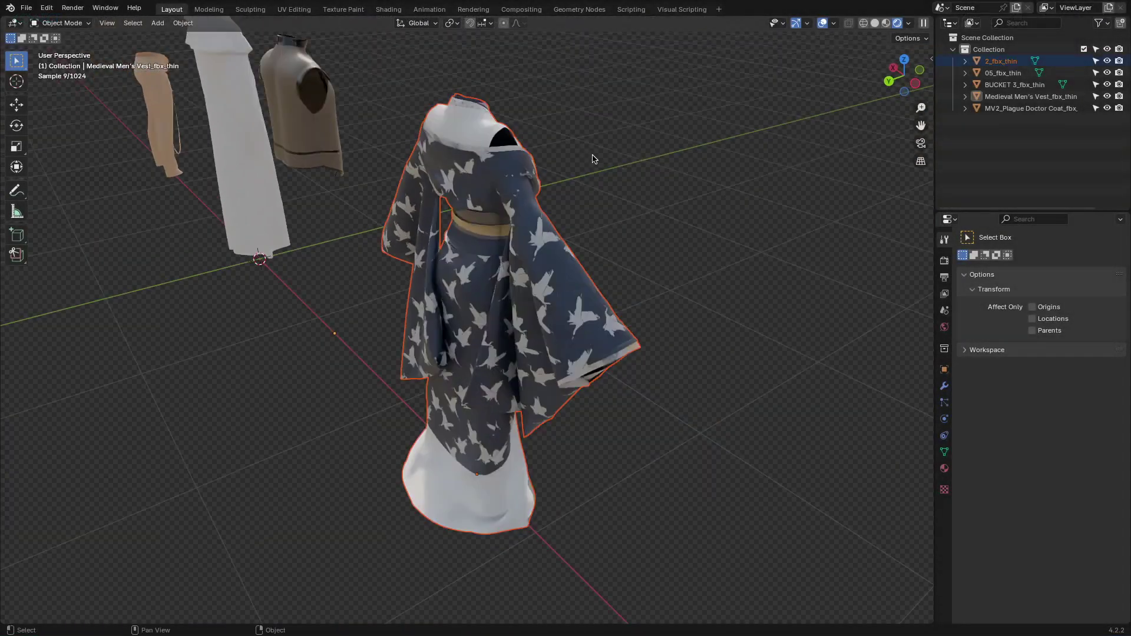
Switch to Blender and inspect the imported kimono and plague doctor coat up close and from several angles.
{"action": "scroll", "coordinate": [596, 162], "scroll_direction": "up", "scroll_amount": 5}
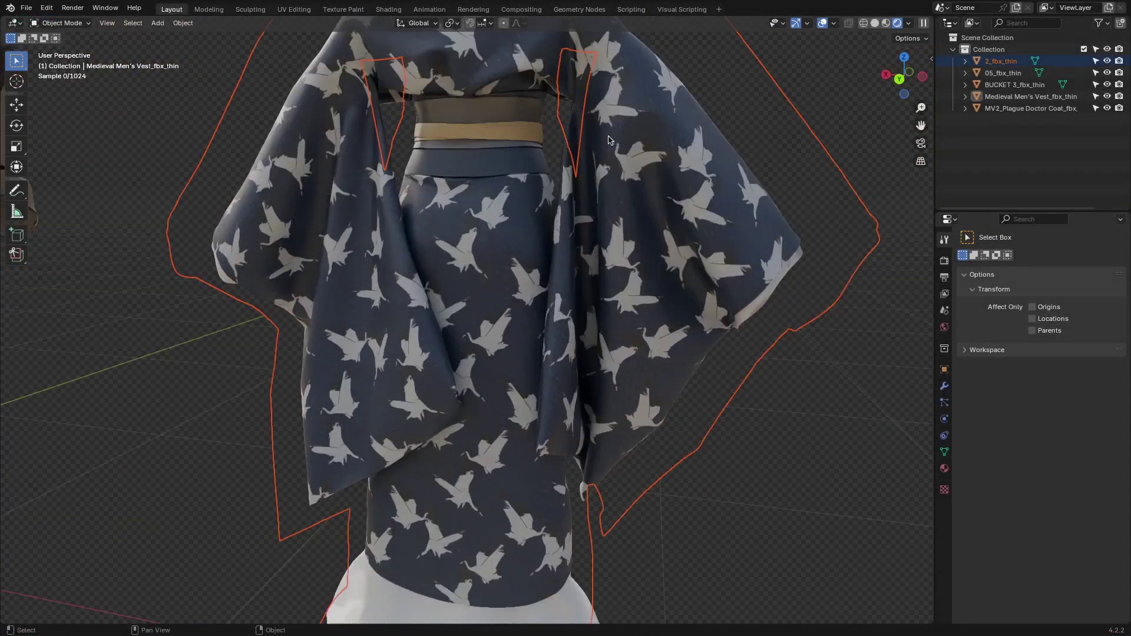
{"action": "scroll", "coordinate": [595, 144], "scroll_direction": "down", "scroll_amount": 5}
{"action": "left_click", "coordinate": [846, 328]}
{"action": "key", "text": "KP_Decimal"}
{"action": "middle_click_drag", "start_coordinate": [512, 230], "coordinate": [441, 289]}
{"action": "left_click", "coordinate": [598, 189]}
{"action": "key", "text": "KP_Decimal"}
{"action": "scroll", "coordinate": [530, 236], "scroll_direction": "down", "scroll_amount": 3}
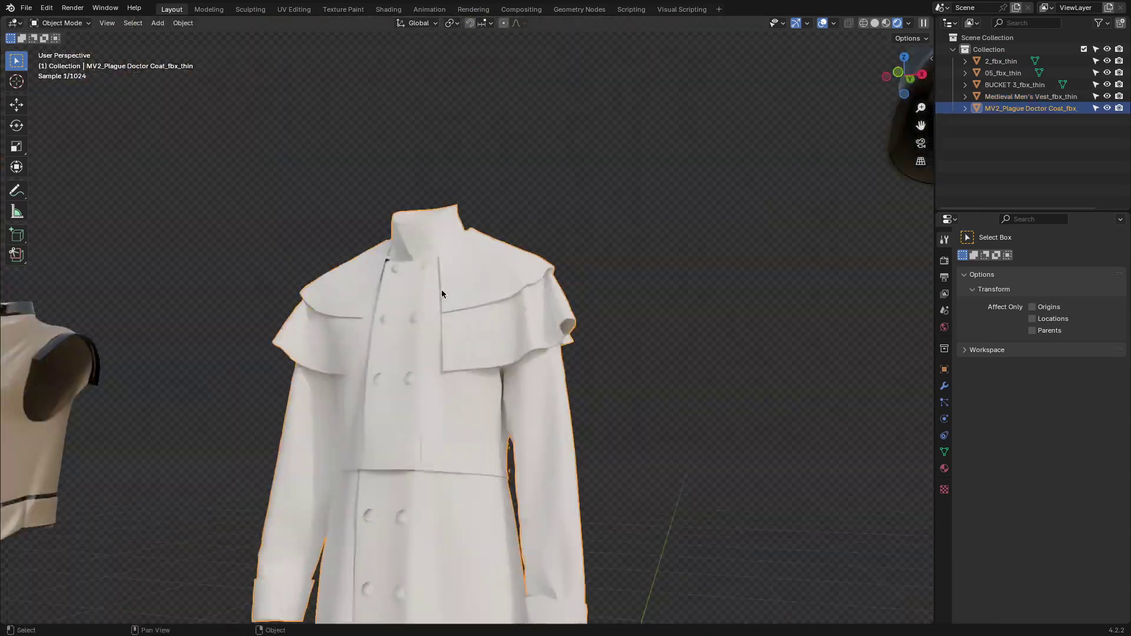
{"action": "scroll", "coordinate": [441, 288], "scroll_direction": "up", "scroll_amount": 6}
{"action": "scroll", "coordinate": [373, 363], "scroll_direction": "down", "scroll_amount": 6}
Examine the bucket hat from inside and outside, and inspect the trousers beside it.
{"action": "left_click", "coordinate": [854, 148]}
{"action": "key", "text": "KP_Decimal"}
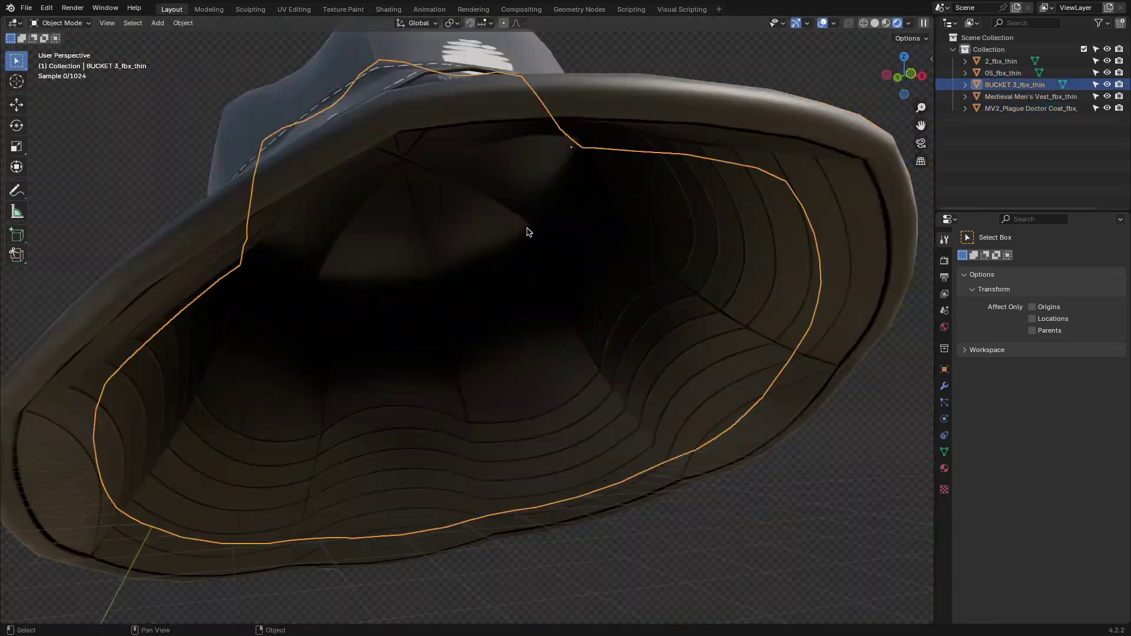
{"action": "middle_click_drag", "start_coordinate": [527, 231], "coordinate": [714, 252]}
{"action": "scroll", "coordinate": [675, 415], "scroll_direction": "down", "scroll_amount": 6}
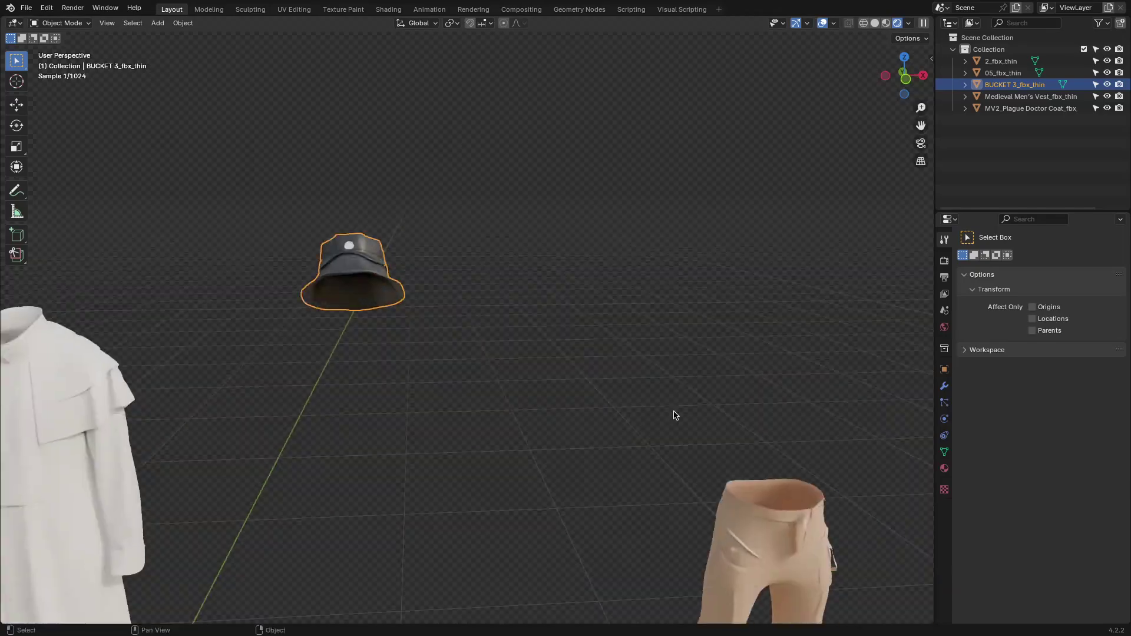
{"action": "left_click", "coordinate": [766, 530]}
{"action": "key", "text": "KP_Decimal"}
{"action": "middle_click_drag", "start_coordinate": [565, 260], "coordinate": [582, 341]}
Examine the bucket hat's mesh wireframe and the neighbouring garment's mesh up close.
{"action": "left_click", "coordinate": [316, 265]}
{"action": "key", "text": "KP_Decimal"}
{"action": "middle_click_drag", "start_coordinate": [316, 265], "coordinate": [472, 341]}
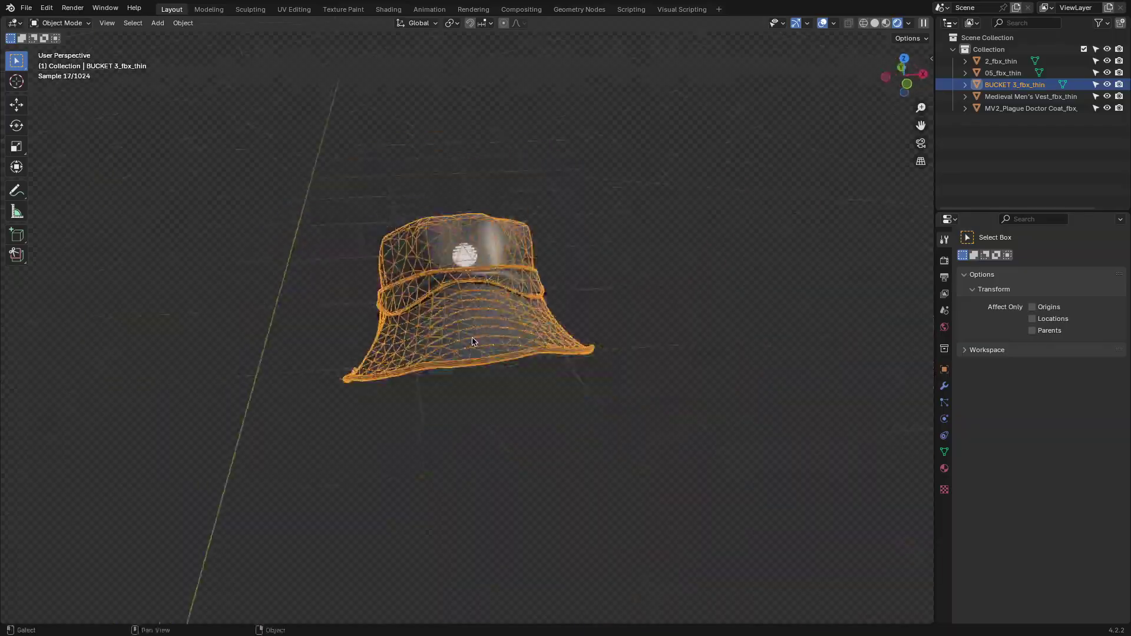
{"action": "scroll", "coordinate": [473, 341], "scroll_direction": "down", "scroll_amount": 5}
{"action": "left_click", "coordinate": [471, 330]}
{"action": "key", "text": "KP_Decimal"}
{"action": "scroll", "coordinate": [489, 387], "scroll_direction": "up", "scroll_amount": 5}
{"action": "scroll", "coordinate": [490, 386], "scroll_direction": "down", "scroll_amount": 8}
Examine the mesh wireframe of the medieval men's vest, focusing on its laced front.
{"action": "left_click", "coordinate": [176, 314]}
{"action": "key", "text": "KP_Decimal"}
{"action": "middle_click_drag", "start_coordinate": [176, 313], "coordinate": [433, 265]}
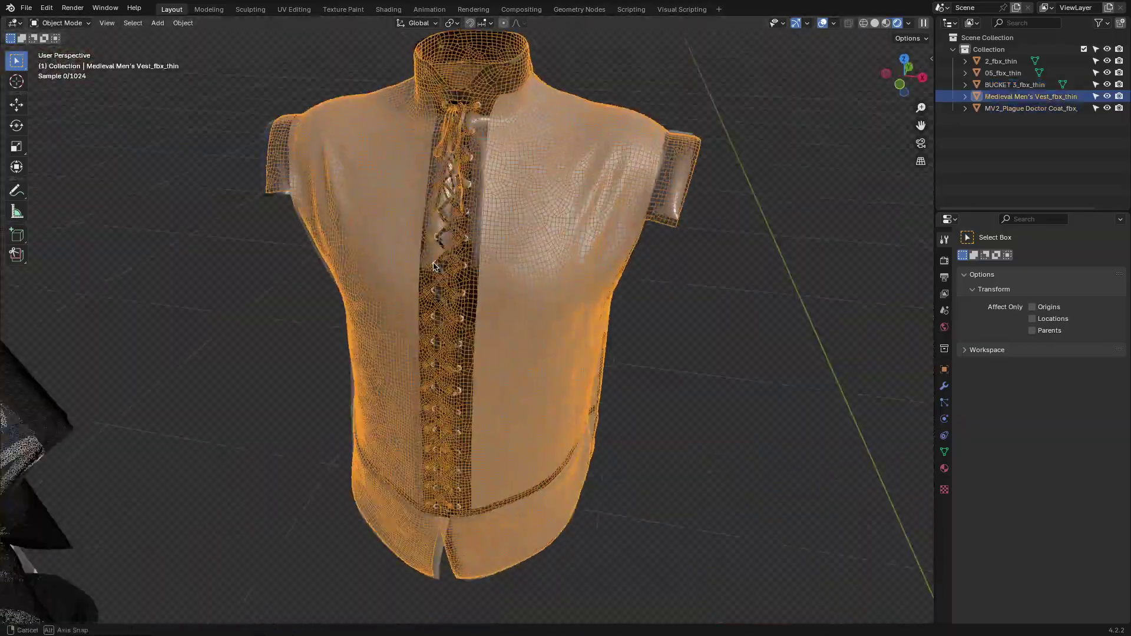
{"action": "scroll", "coordinate": [433, 265], "scroll_direction": "up", "scroll_amount": 4}
{"action": "scroll", "coordinate": [433, 265], "scroll_direction": "down", "scroll_amount": 6}
Examine the kimono's mesh wireframe up close and from different angles.
{"action": "left_click", "coordinate": [36, 530]}
{"action": "key", "text": "KP_Decimal"}
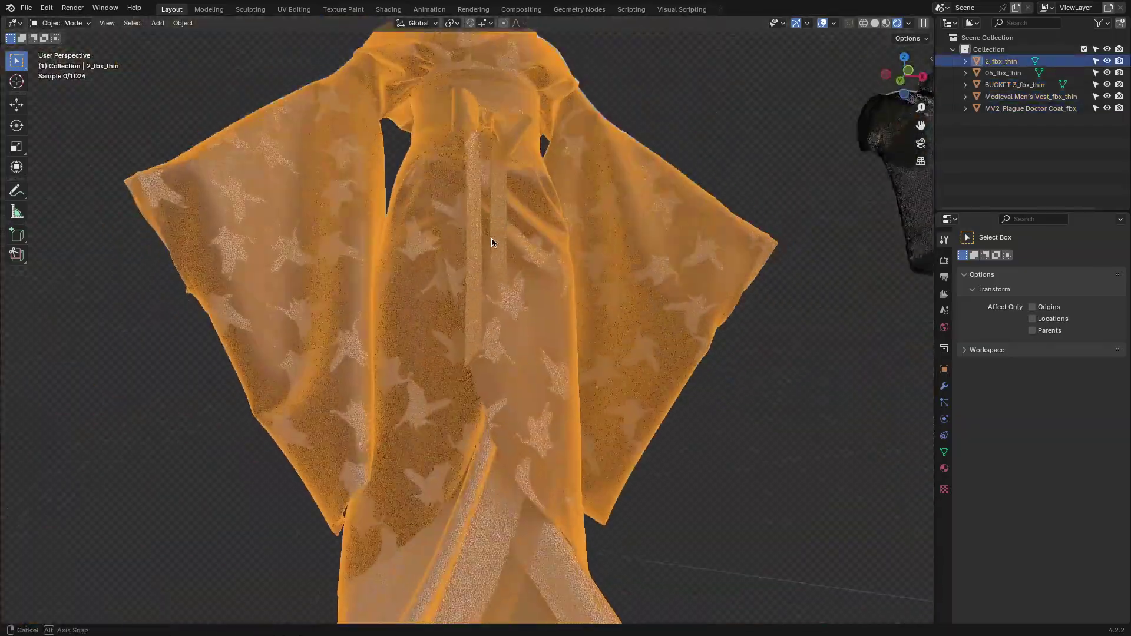
{"action": "scroll", "coordinate": [491, 238], "scroll_direction": "up", "scroll_amount": 5}
{"action": "scroll", "coordinate": [538, 239], "scroll_direction": "down", "scroll_amount": 5}
{"action": "middle_click_drag", "start_coordinate": [538, 239], "coordinate": [662, 277]}
{"action": "scroll", "coordinate": [472, 223], "scroll_direction": "up", "scroll_amount": 3}
{"action": "left_click", "coordinate": [661, 278]}
{"action": "scroll", "coordinate": [651, 292], "scroll_direction": "down", "scroll_amount": 5}
{"action": "scroll", "coordinate": [652, 310], "scroll_direction": "up", "scroll_amount": 2}
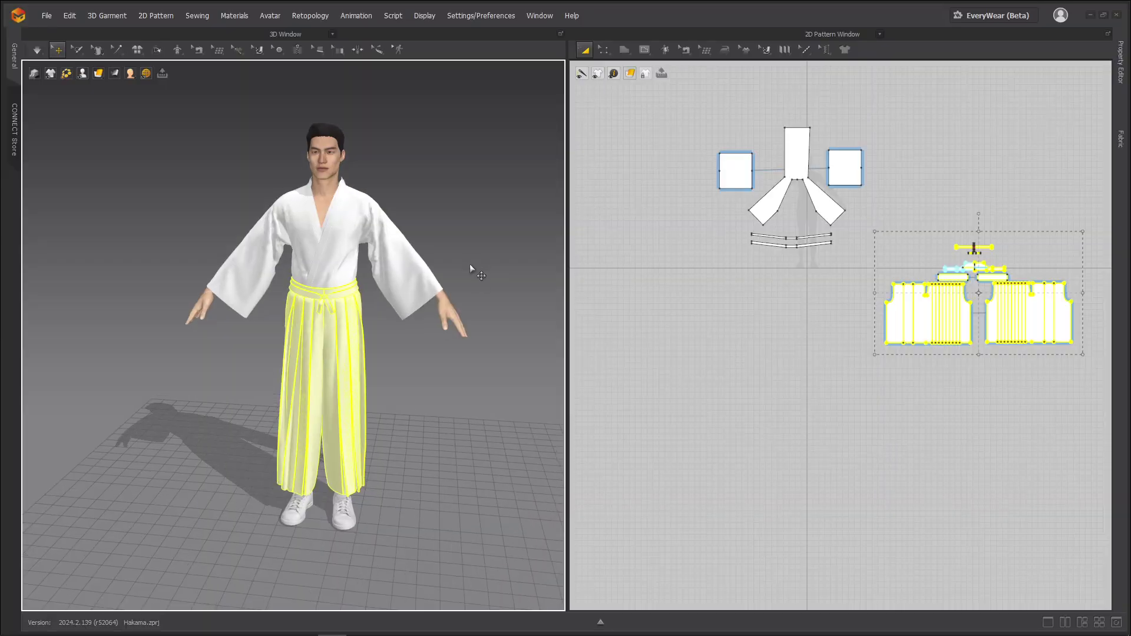
Switch to Marvelous Designer and inspect the Hakama garment on the avatar from a closer angle.
{"action": "right_click_drag", "start_coordinate": [447, 235], "coordinate": [410, 224]}
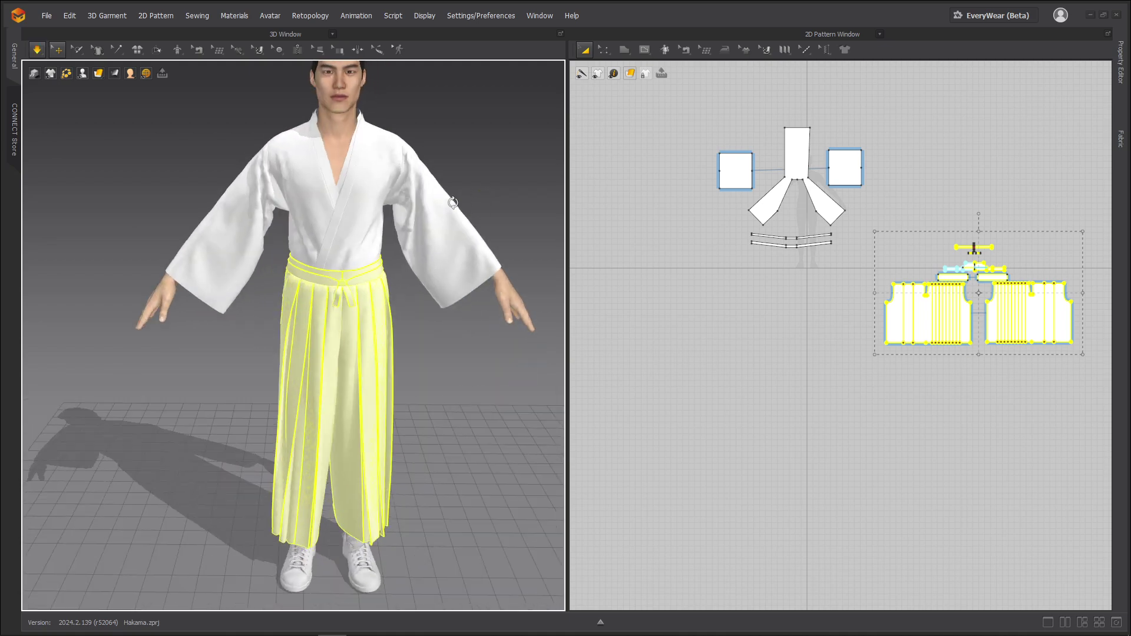
{"action": "scroll", "coordinate": [406, 219], "scroll_direction": "up", "scroll_amount": 3}
{"action": "left_click", "coordinate": [400, 240]}
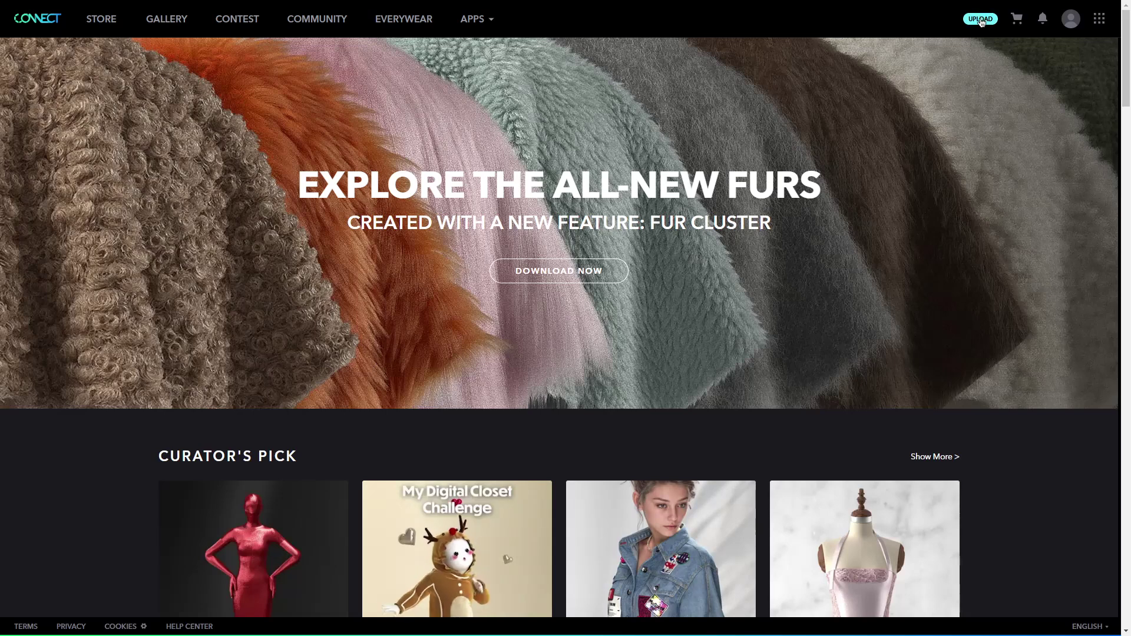
Switch to the CONNECT website and start a store upload with the Hakama project file.
{"action": "left_click", "coordinate": [981, 19]}
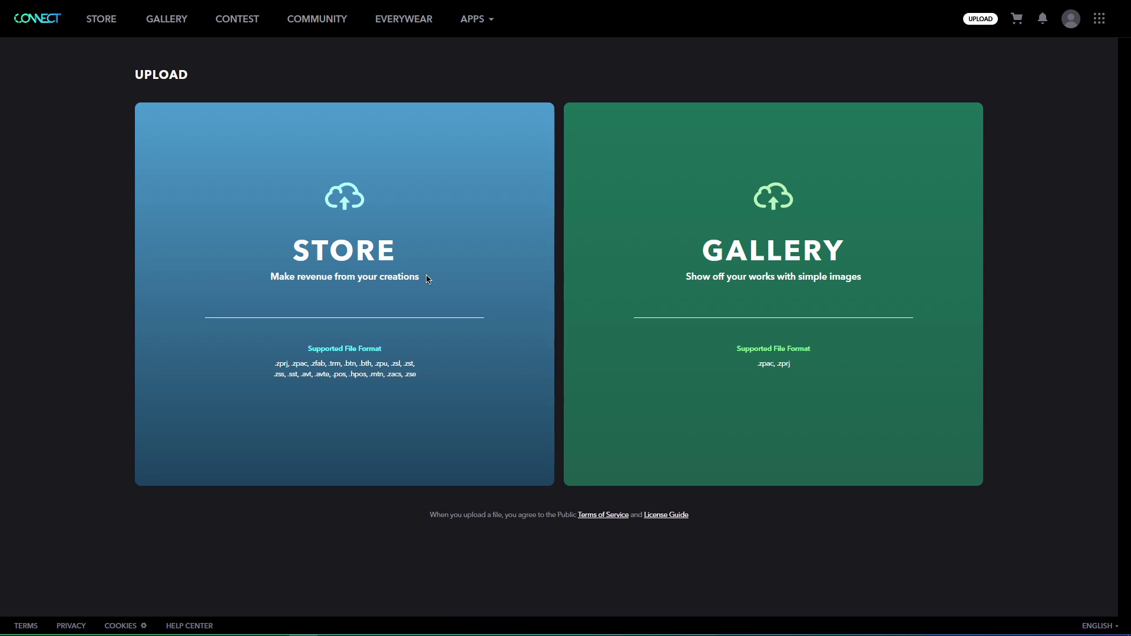
{"action": "left_click", "coordinate": [428, 279]}
{"action": "left_click", "coordinate": [137, 109]}
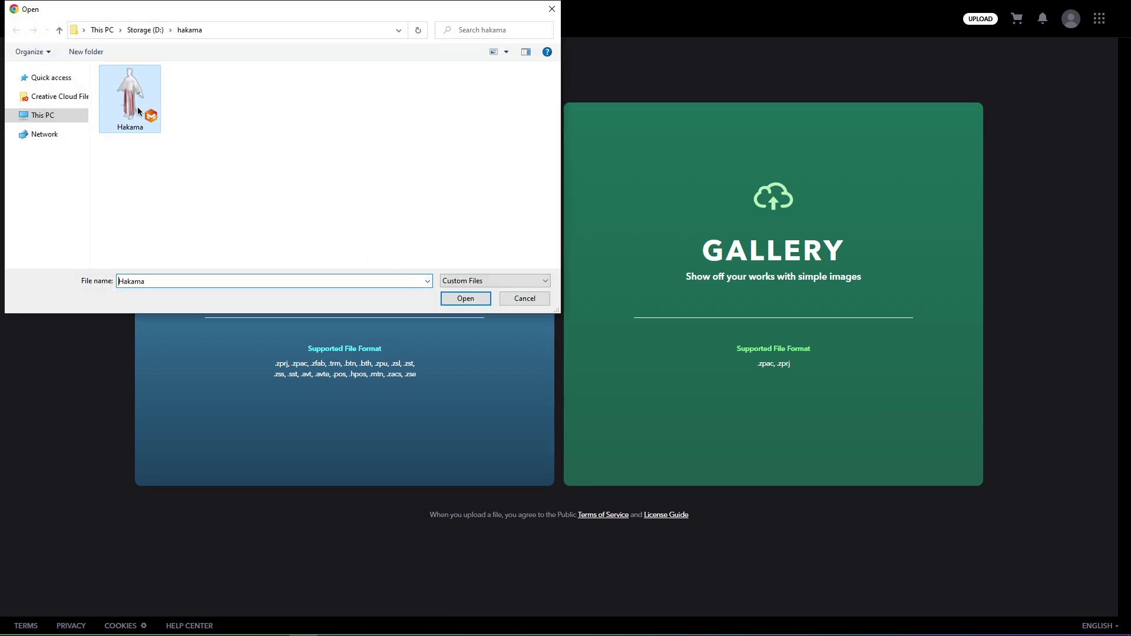
{"action": "left_click", "coordinate": [465, 298]}
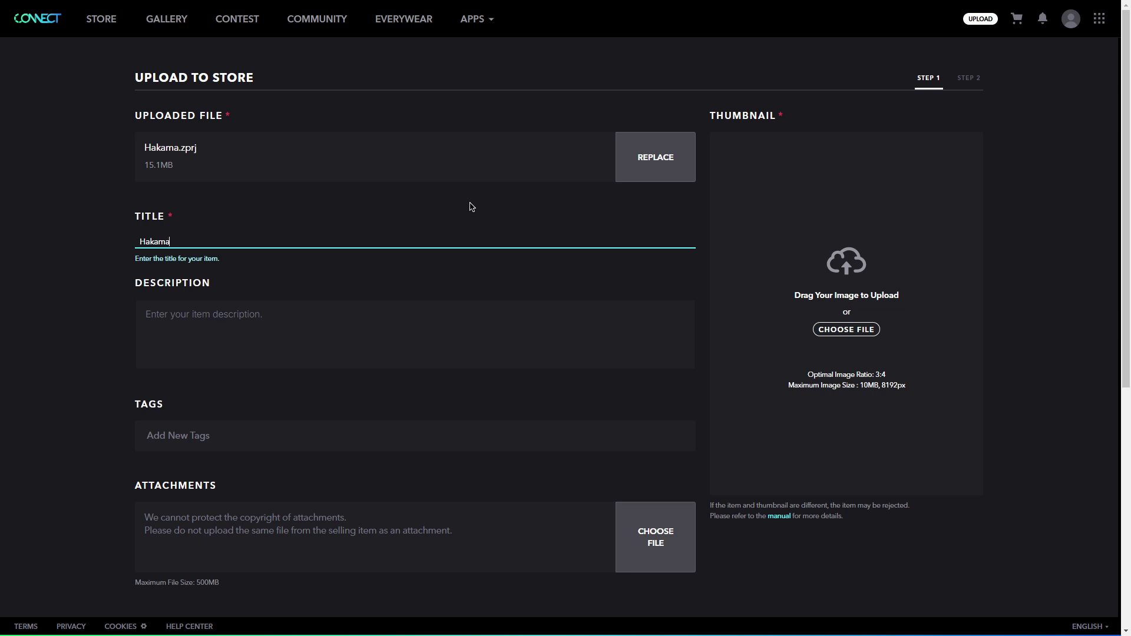
Describe the item as "traditional Japanese clothing" and add the tags Traditional, Japanese, Samurai and Aikido.
{"action": "left_click", "coordinate": [191, 323]}
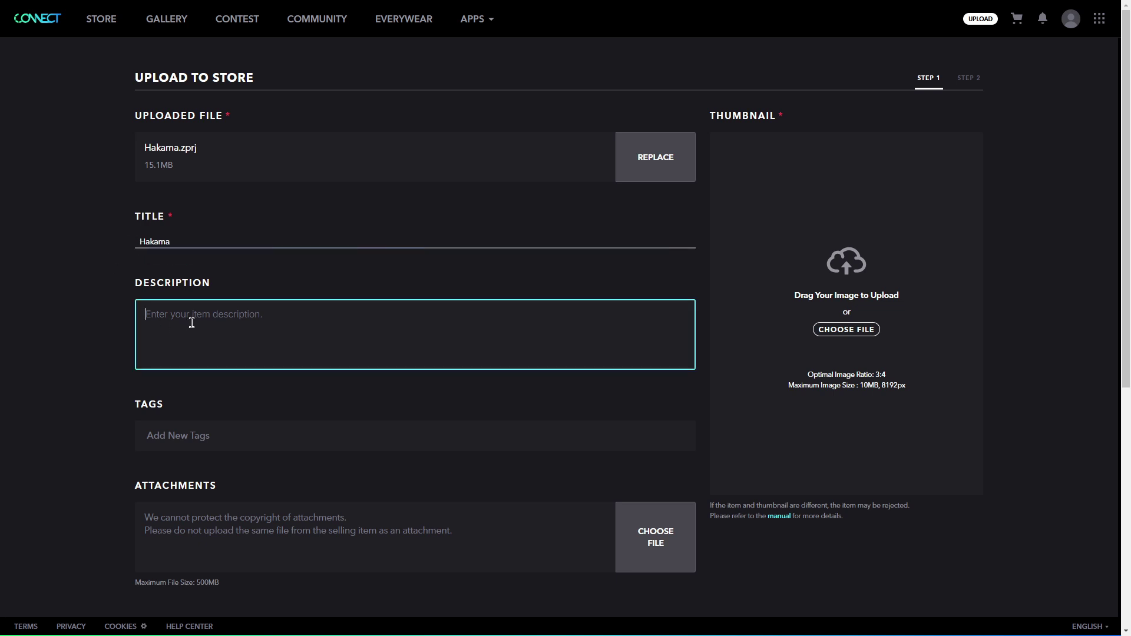
{"action": "left_click", "coordinate": [194, 429]}
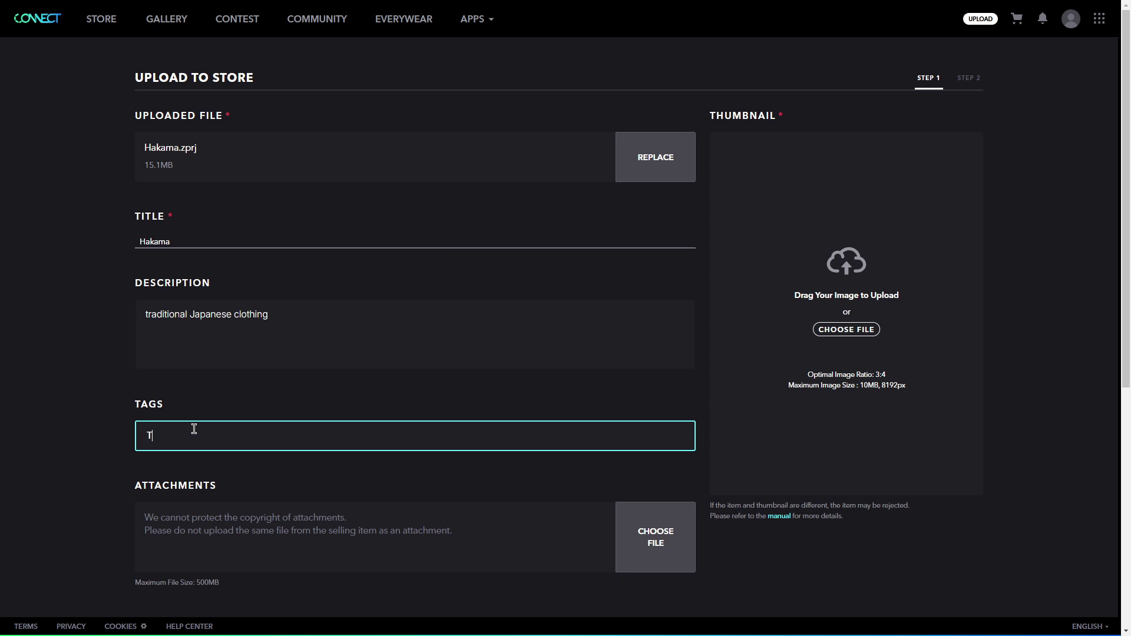
{"action": "type", "text": "Traditional"}
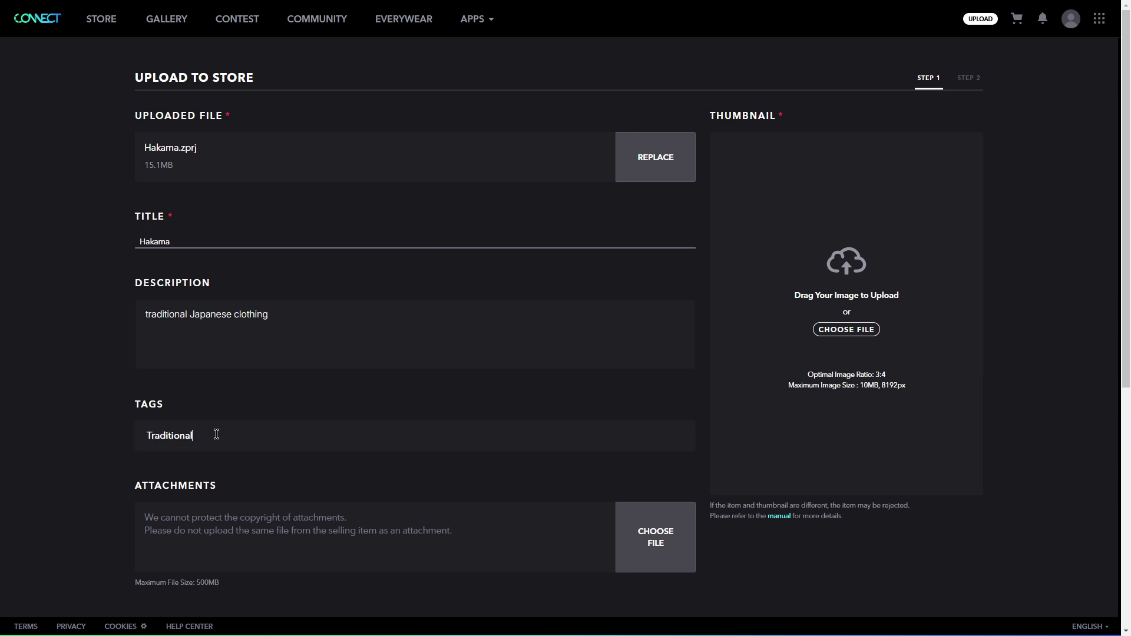
{"action": "key", "text": "Return"}
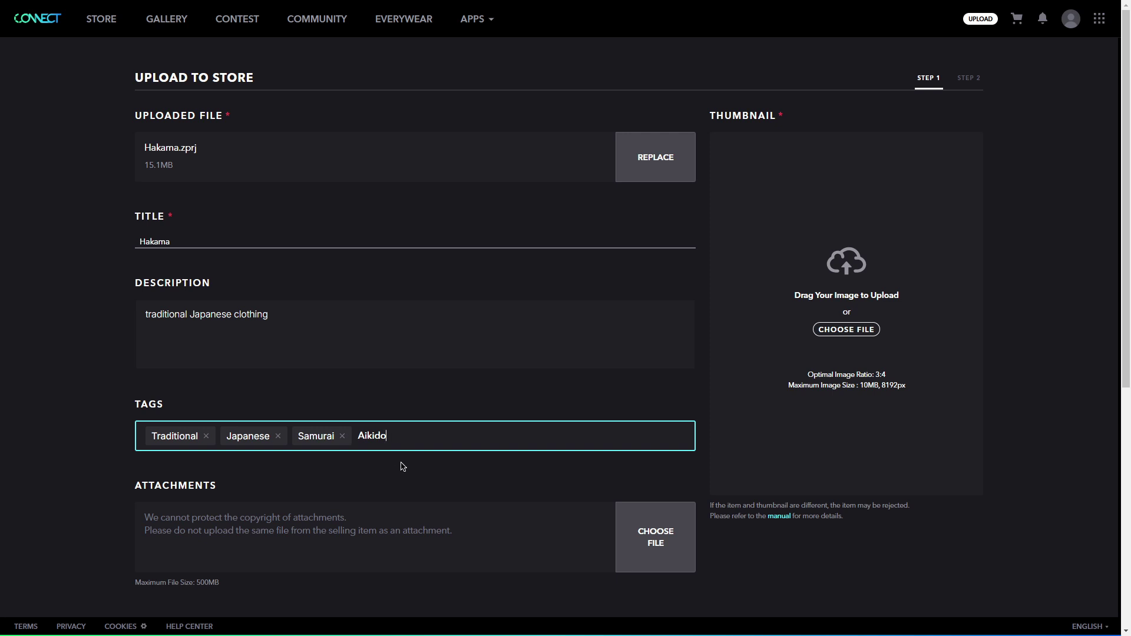
Set image 00 as the store item's thumbnail.
{"action": "left_click", "coordinate": [843, 329]}
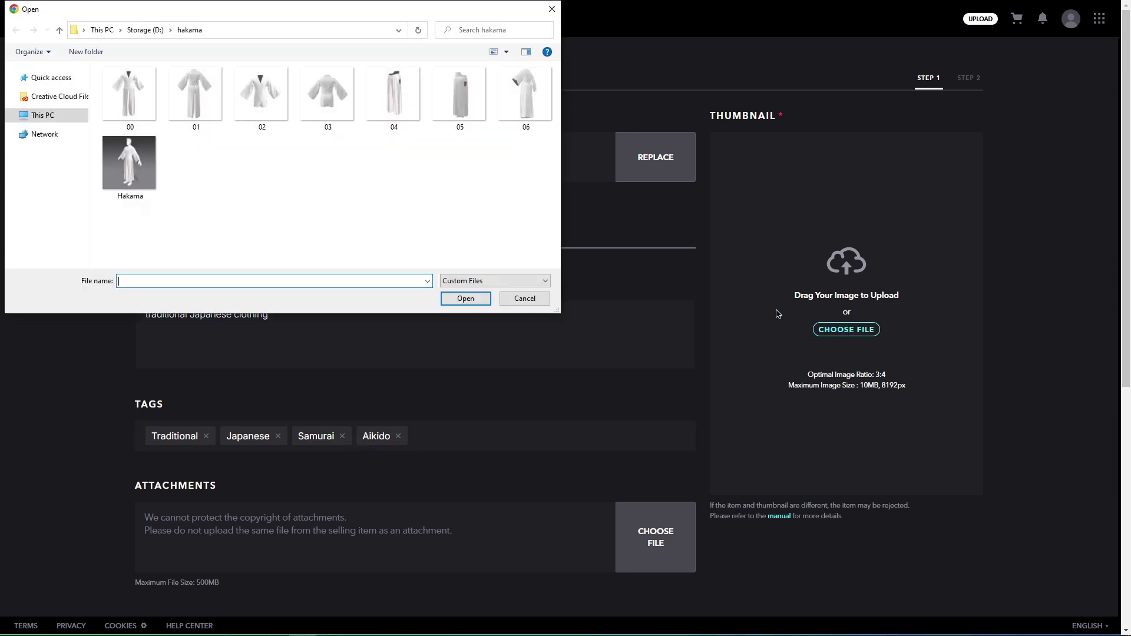
{"action": "left_click", "coordinate": [129, 95]}
{"action": "left_click", "coordinate": [466, 298]}
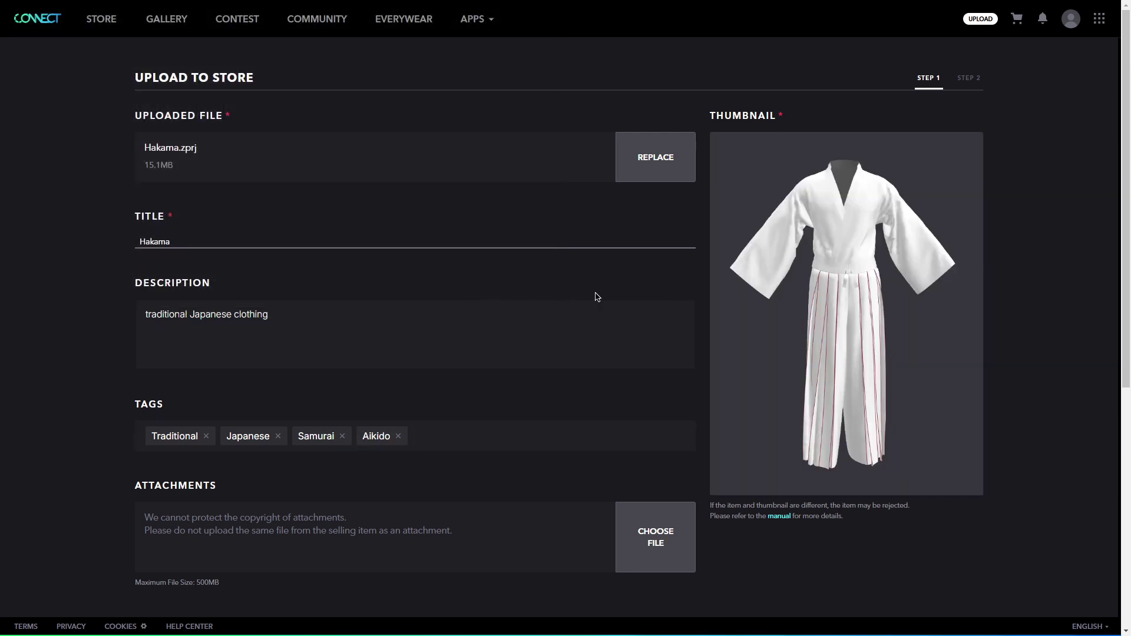
Add images 01 to 06 as the item's additional images and review the completed form.
{"action": "scroll", "coordinate": [632, 297], "scroll_direction": "down", "scroll_amount": 1}
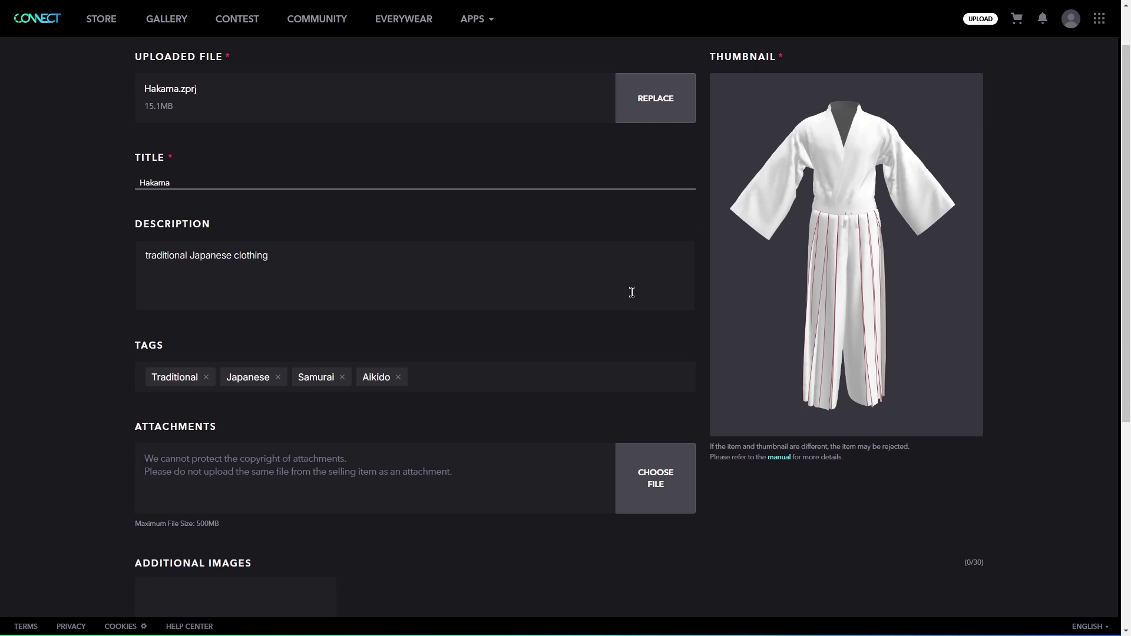
{"action": "scroll", "coordinate": [648, 412], "scroll_direction": "down", "scroll_amount": 5}
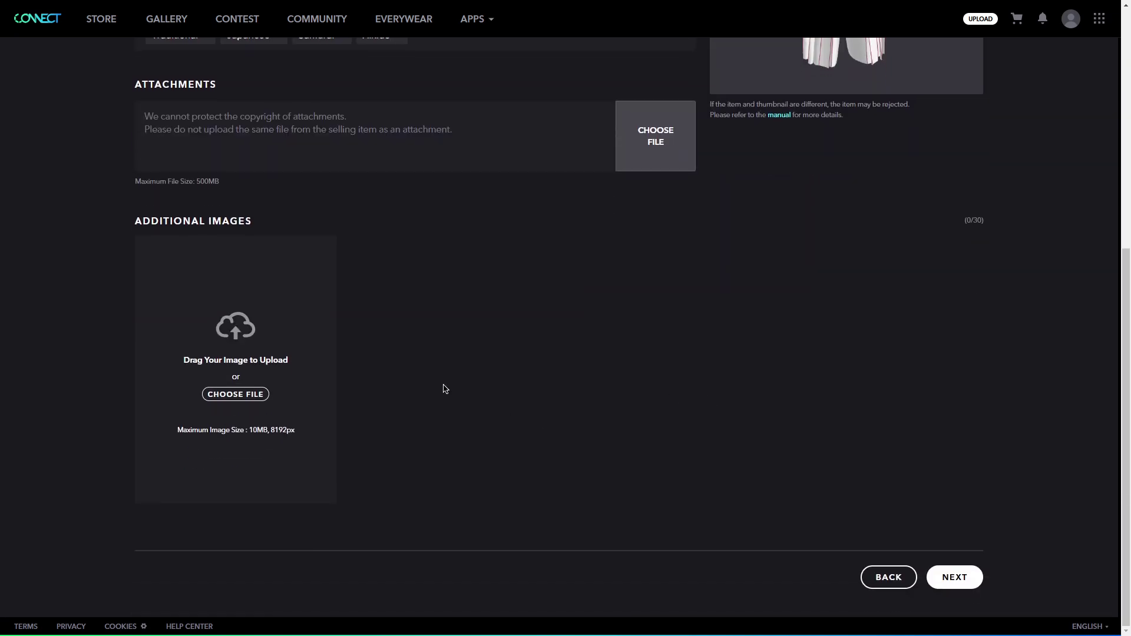
{"action": "left_click", "coordinate": [253, 394]}
{"action": "left_click", "coordinate": [203, 112]}
{"action": "left_click", "coordinate": [508, 129], "text": "shift"}
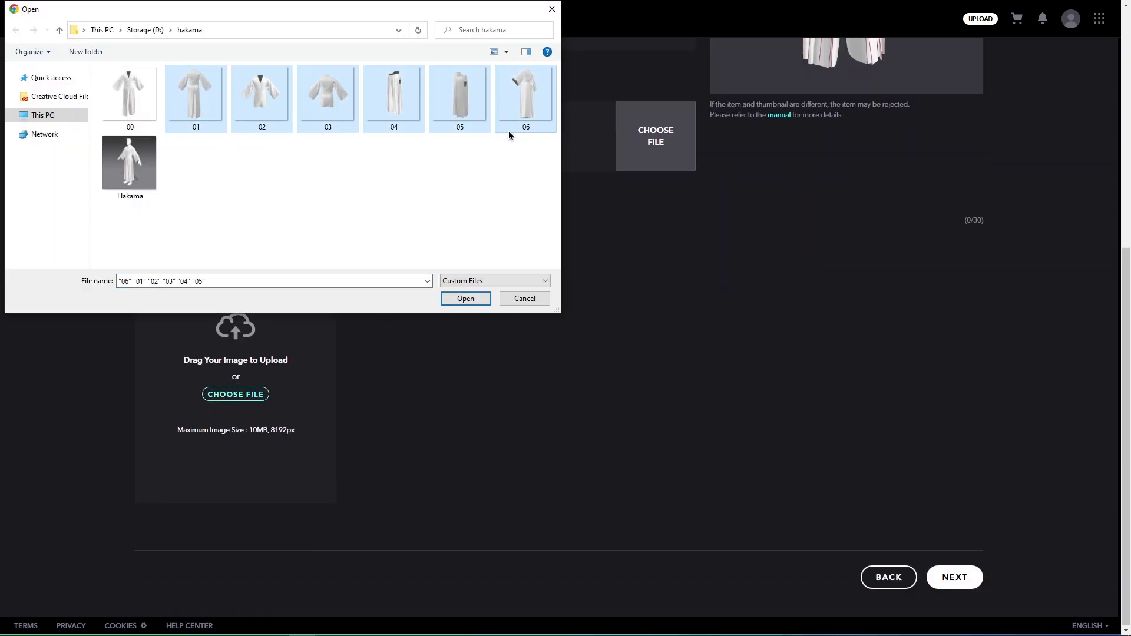
{"action": "left_click", "coordinate": [479, 298]}
{"action": "scroll", "coordinate": [595, 295], "scroll_direction": "down", "scroll_amount": 5}
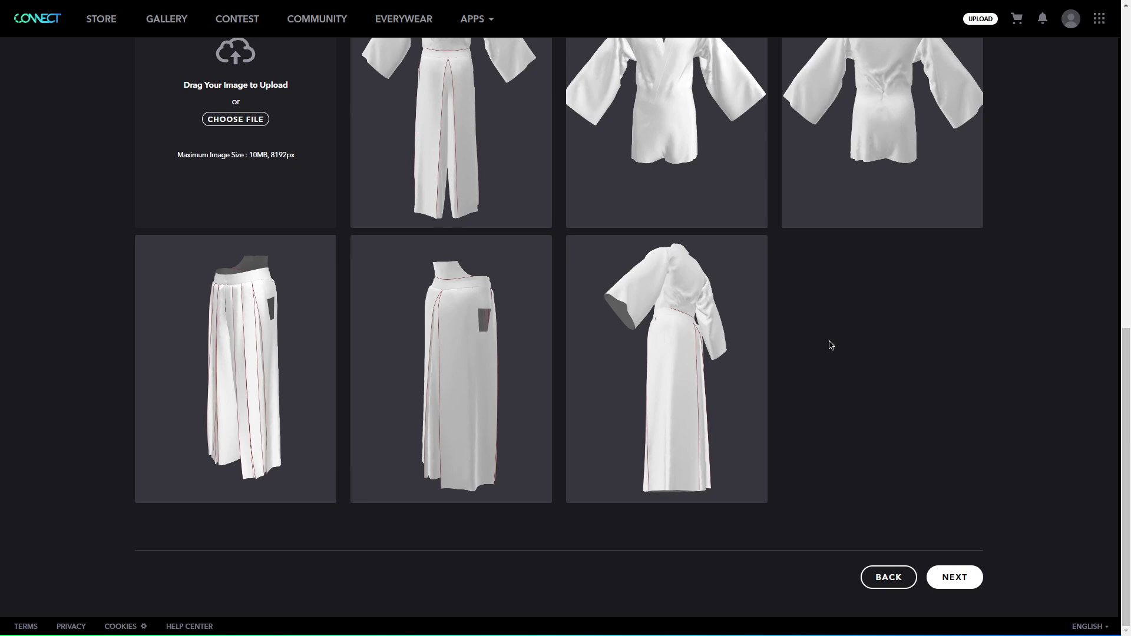
{"action": "scroll", "coordinate": [831, 345], "scroll_direction": "up", "scroll_amount": 15}
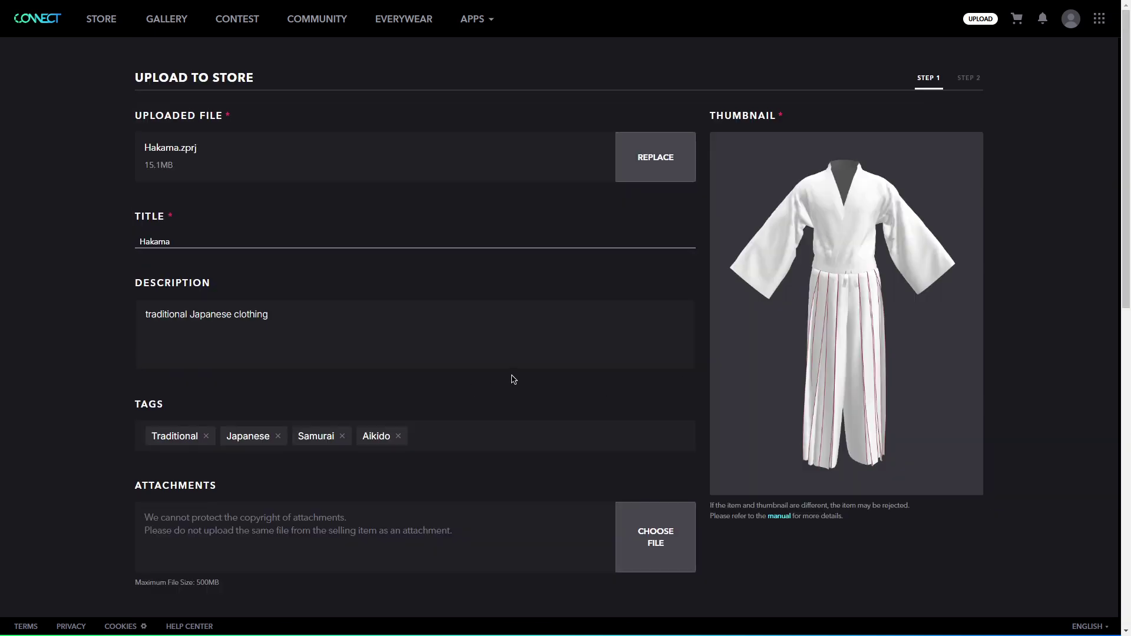
Continue to the second page of the store upload and categorize the garment as Men with the single style Others.
{"action": "scroll", "coordinate": [537, 377], "scroll_direction": "down", "scroll_amount": 10}
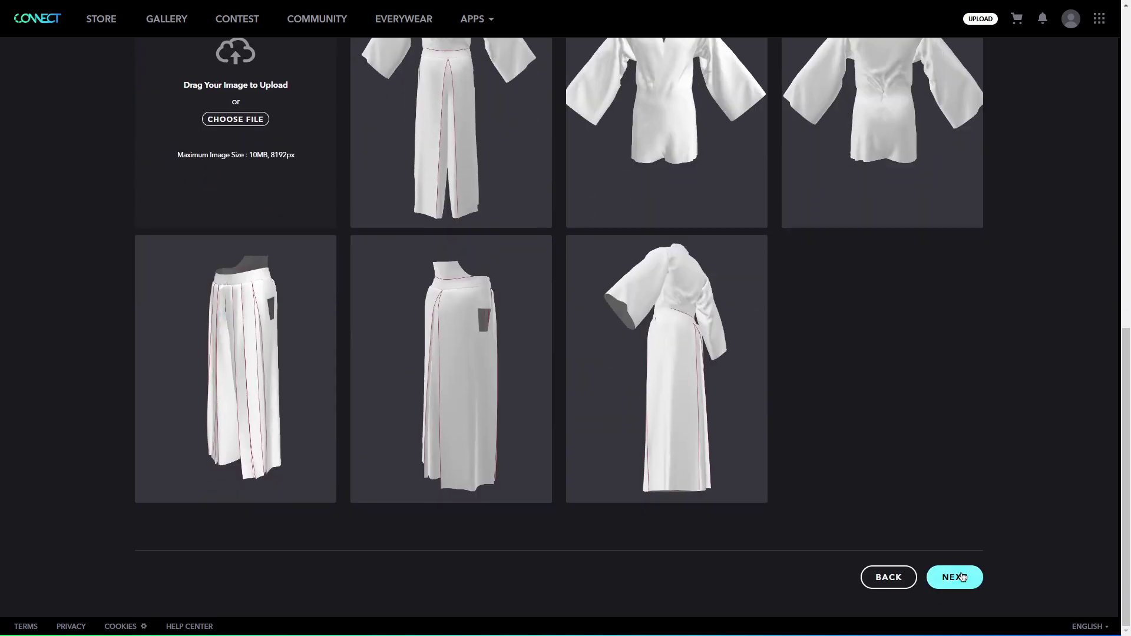
{"action": "left_click", "coordinate": [963, 578]}
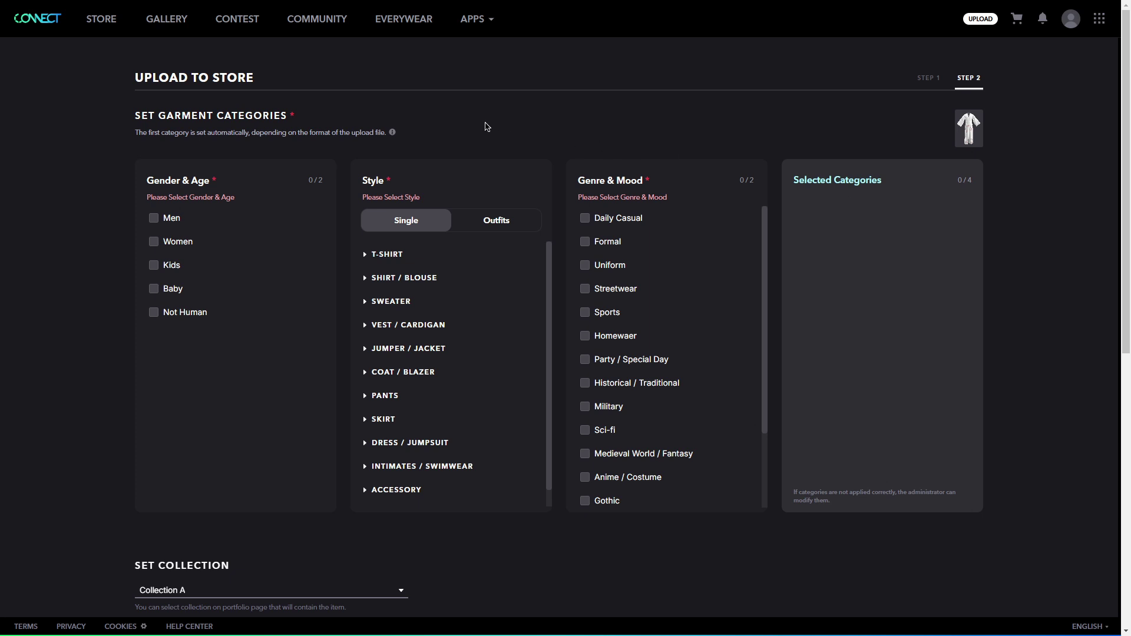
{"action": "left_click", "coordinate": [161, 218]}
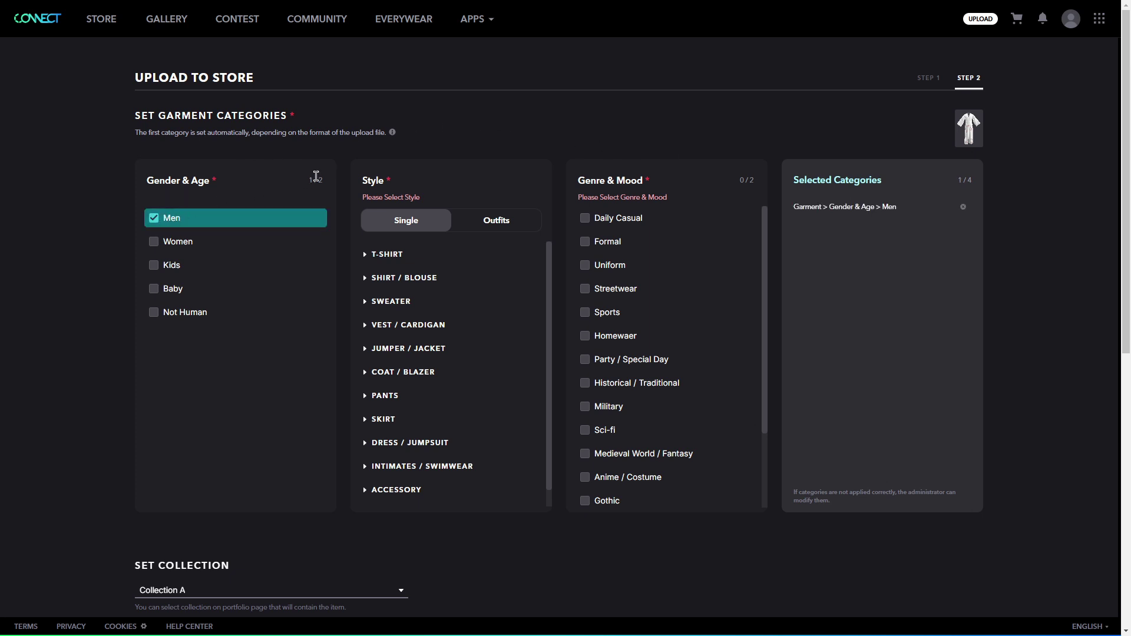
{"action": "left_click", "coordinate": [433, 224]}
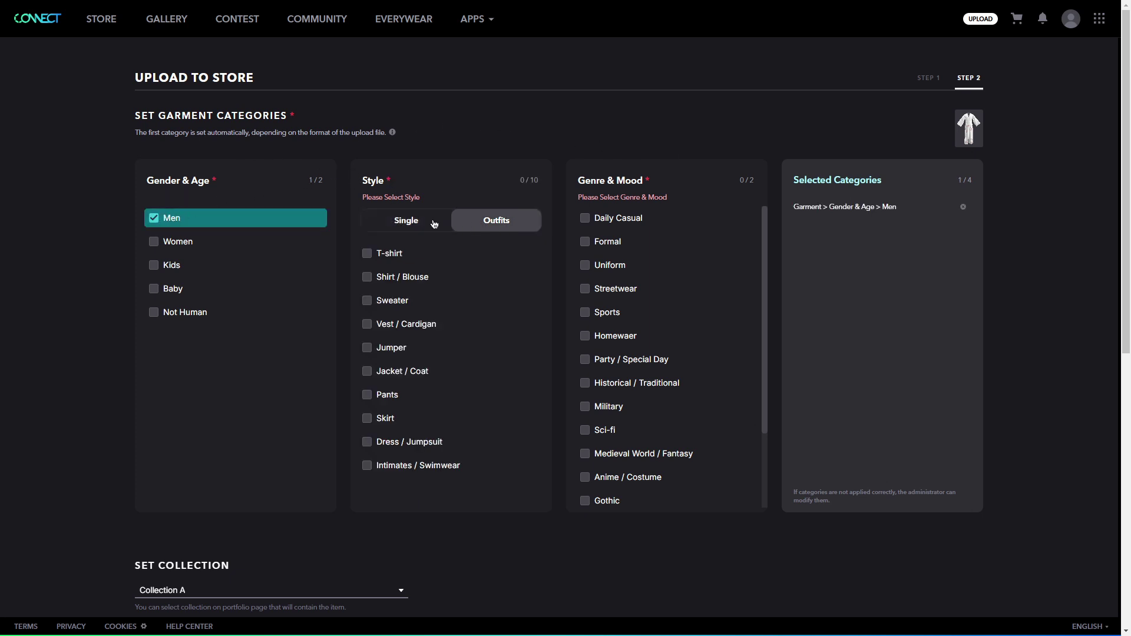
{"action": "left_click", "coordinate": [419, 230]}
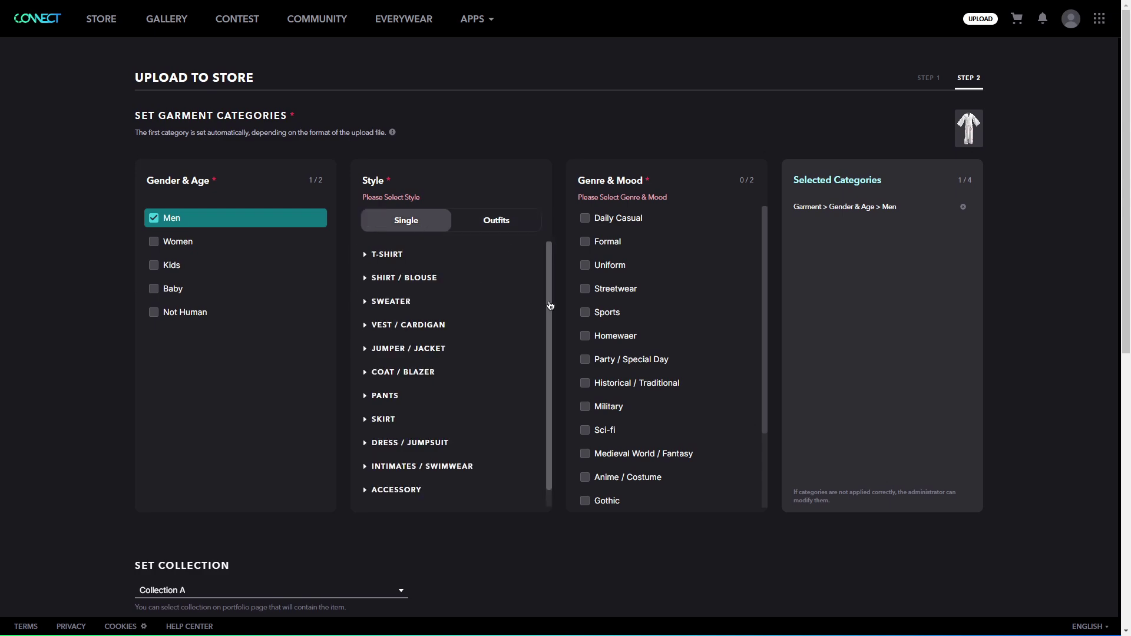
{"action": "scroll", "coordinate": [471, 342], "scroll_direction": "down", "scroll_amount": 5}
{"action": "left_click", "coordinate": [399, 374]}
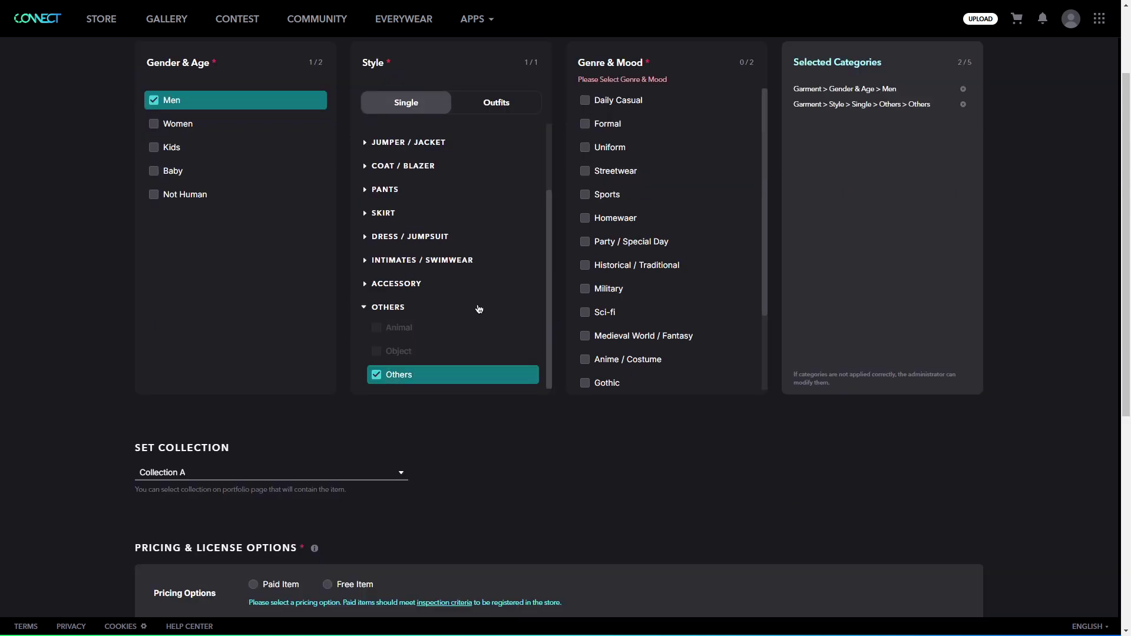
{"action": "scroll", "coordinate": [552, 265], "scroll_direction": "up", "scroll_amount": 4}
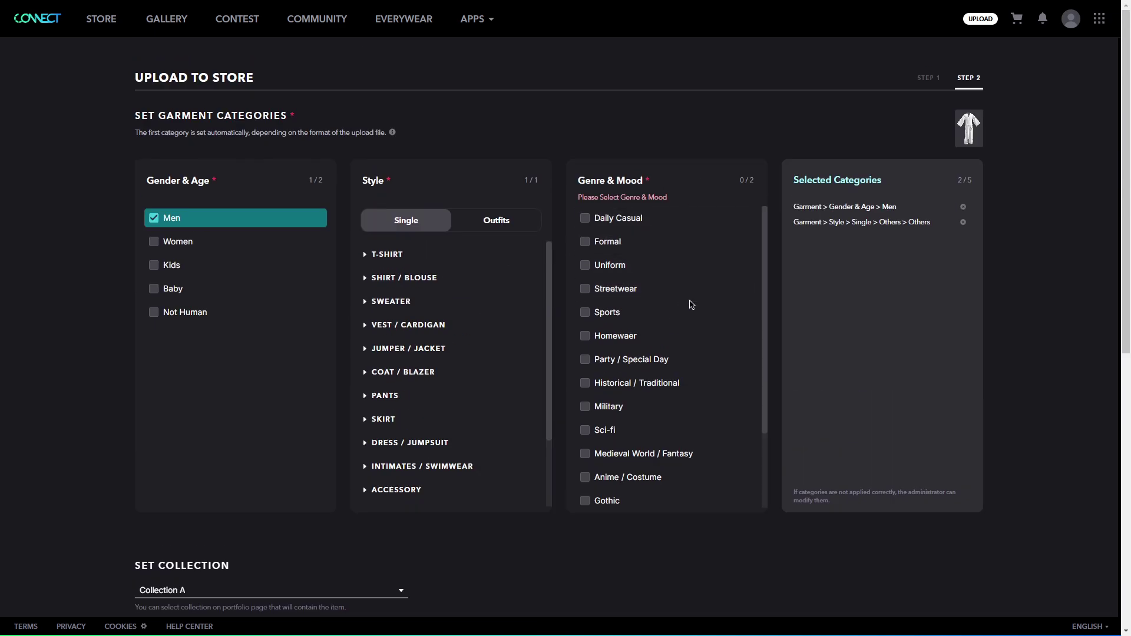
Set the garment's genre and mood to Formal and Historical / Traditional.
{"action": "left_click", "coordinate": [598, 244]}
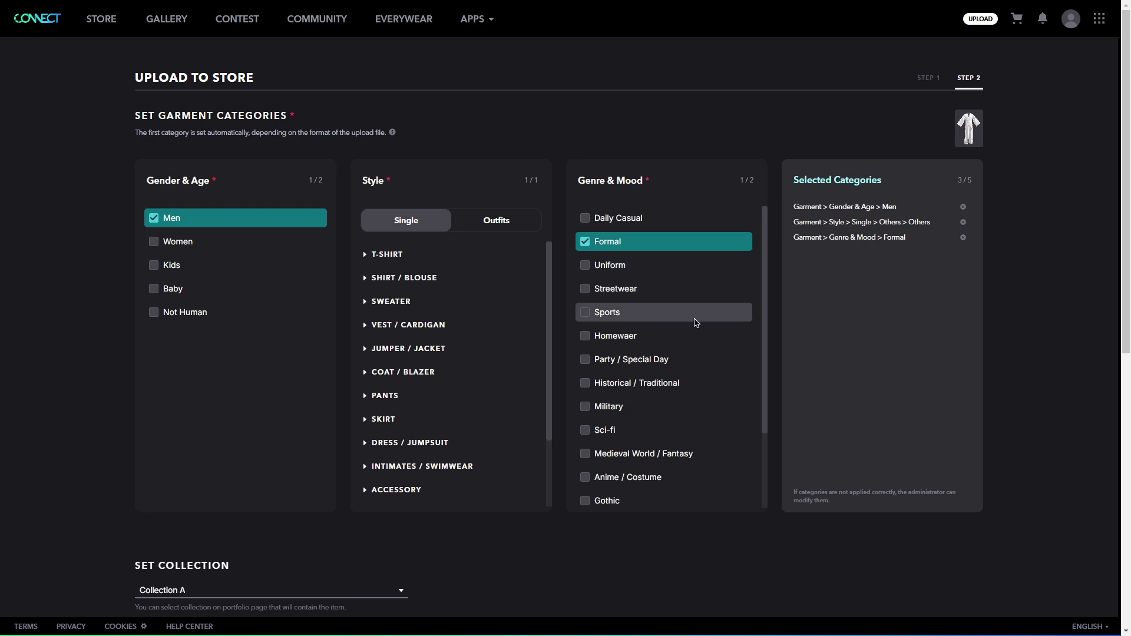
{"action": "left_click", "coordinate": [698, 383]}
{"action": "scroll", "coordinate": [689, 357], "scroll_direction": "down", "scroll_amount": 4}
{"action": "scroll", "coordinate": [673, 285], "scroll_direction": "up", "scroll_amount": 4}
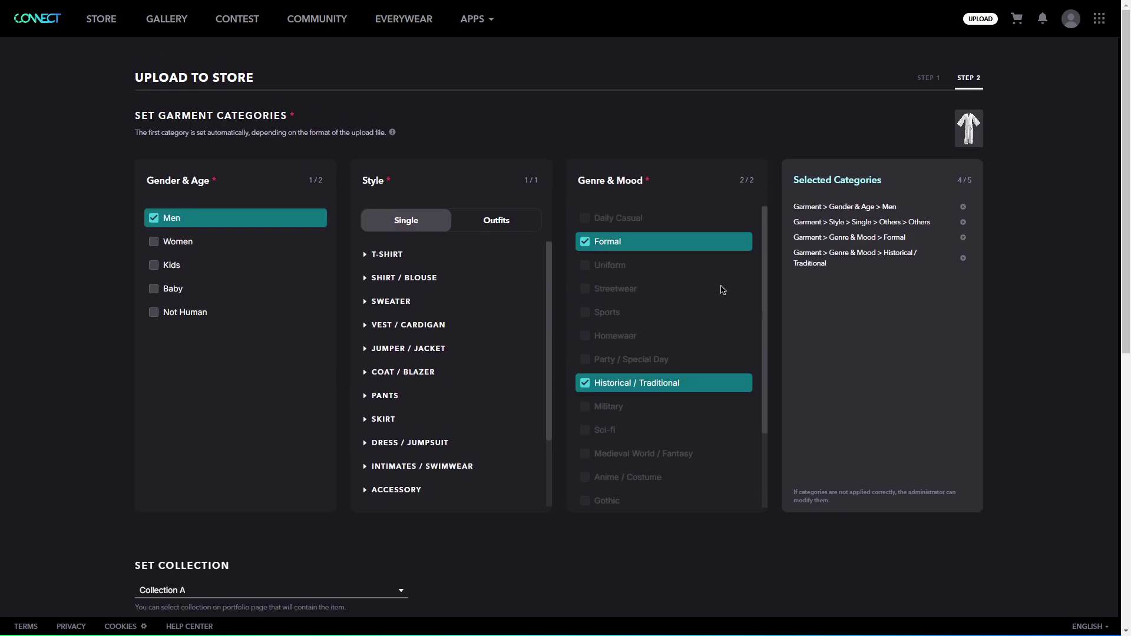
Assign the item to Collection A.
{"action": "scroll", "coordinate": [736, 295], "scroll_direction": "down", "scroll_amount": 3}
{"action": "left_click", "coordinate": [395, 415]}
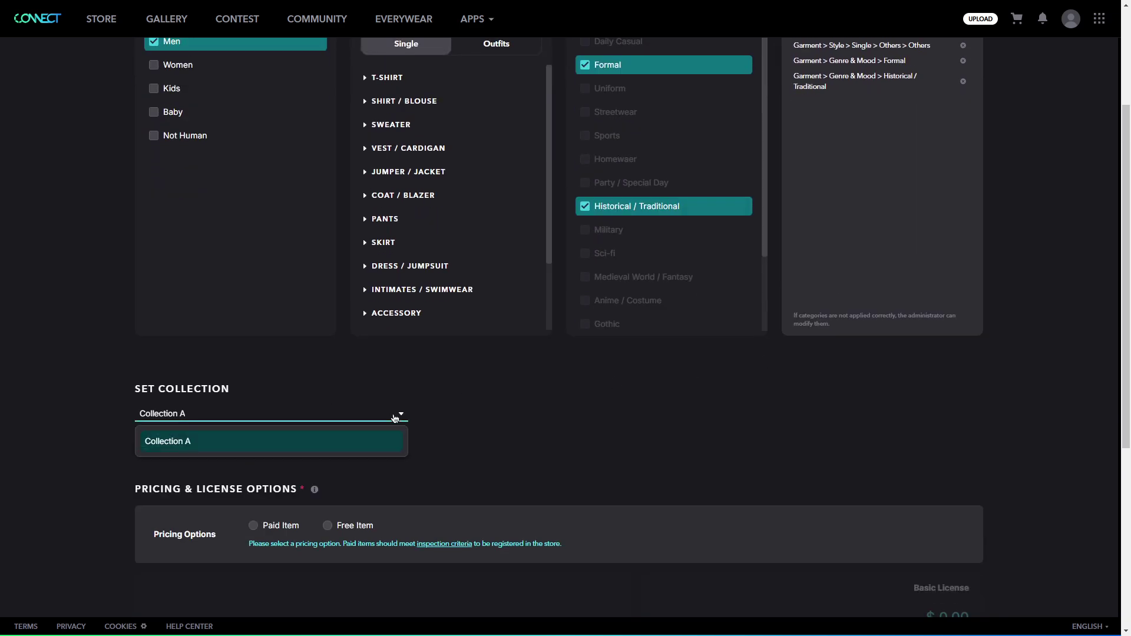
{"action": "left_click", "coordinate": [395, 418]}
{"action": "left_click", "coordinate": [280, 420]}
{"action": "left_click", "coordinate": [239, 441]}
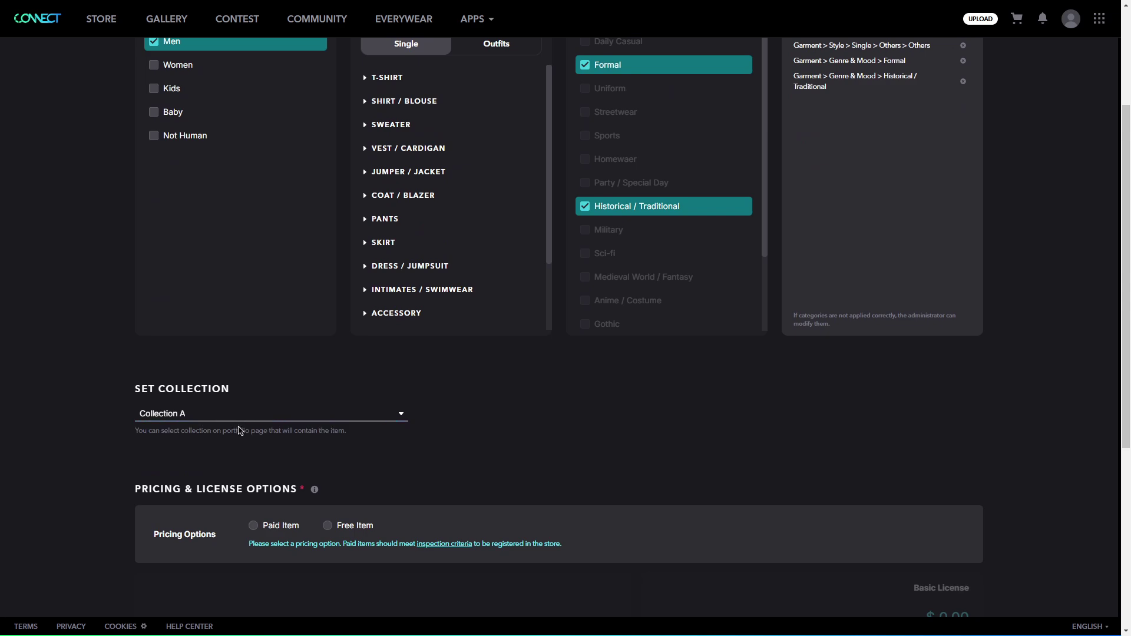
Try paid pricing with an extended license price of 8.00 and a basic license price of 99.
{"action": "scroll", "coordinate": [244, 432], "scroll_direction": "down", "scroll_amount": 1}
{"action": "left_click", "coordinate": [254, 466]}
{"action": "scroll", "coordinate": [465, 410], "scroll_direction": "down", "scroll_amount": 3}
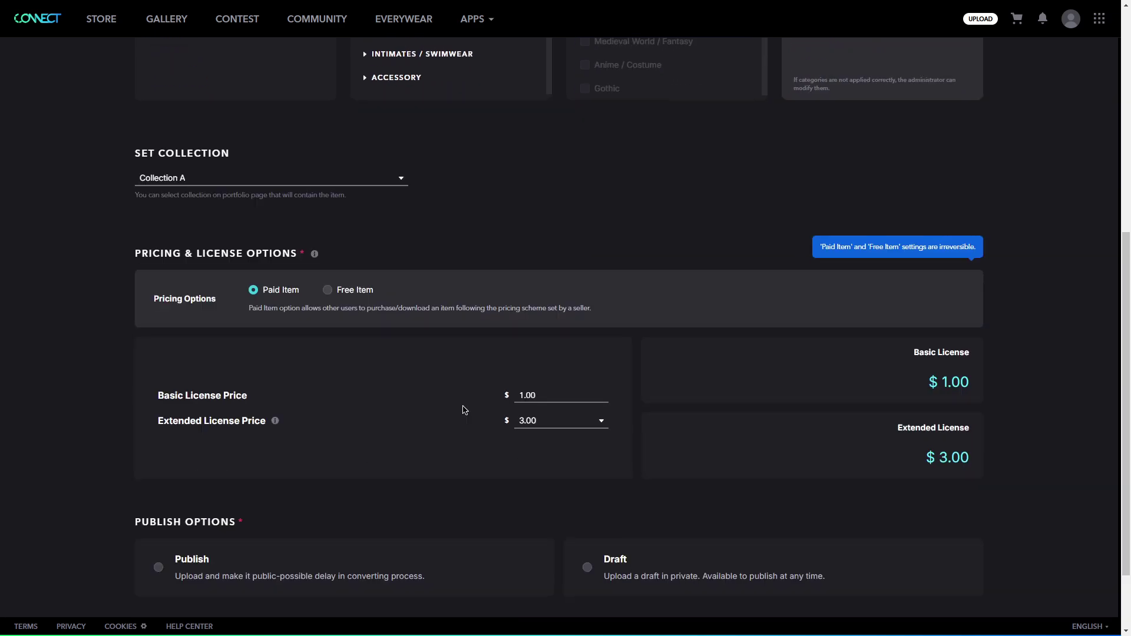
{"action": "left_click", "coordinate": [600, 422]}
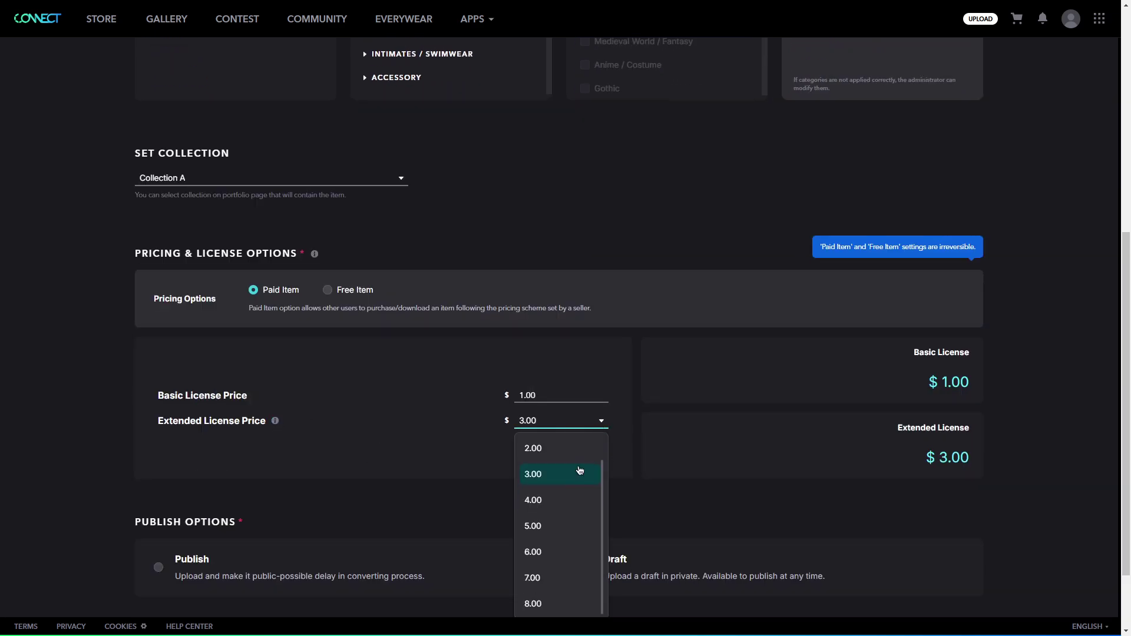
{"action": "left_click", "coordinate": [533, 603]}
{"action": "scroll", "coordinate": [564, 491], "scroll_direction": "down", "scroll_amount": 2}
{"action": "scroll", "coordinate": [564, 491], "scroll_direction": "up", "scroll_amount": 2}
{"action": "double_click", "coordinate": [560, 420]}
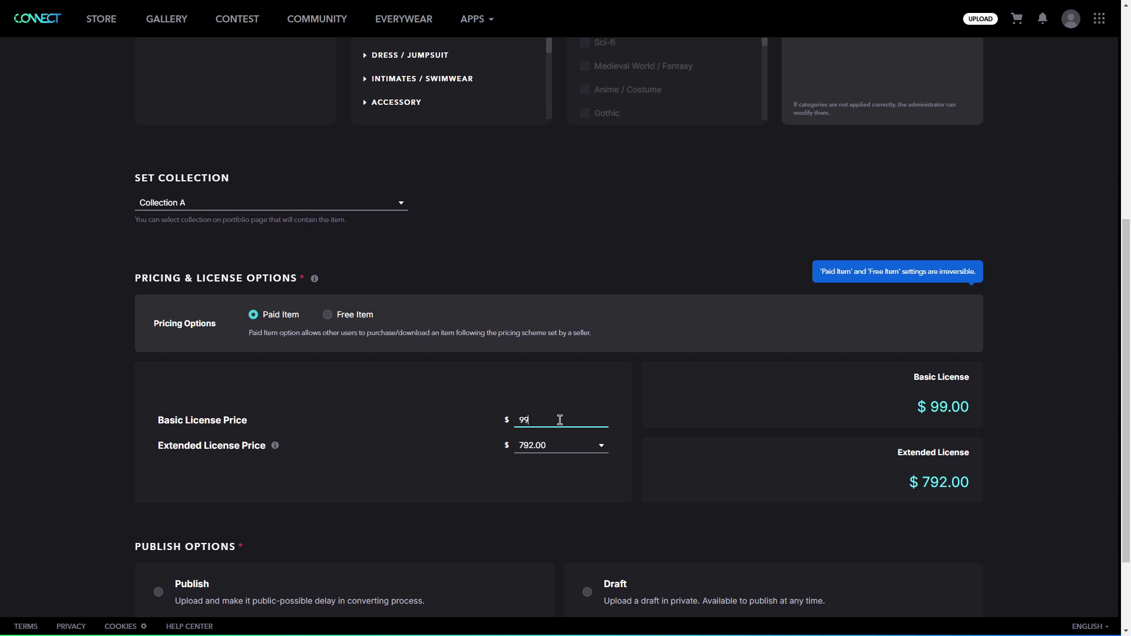
{"action": "type", "text": "5"}
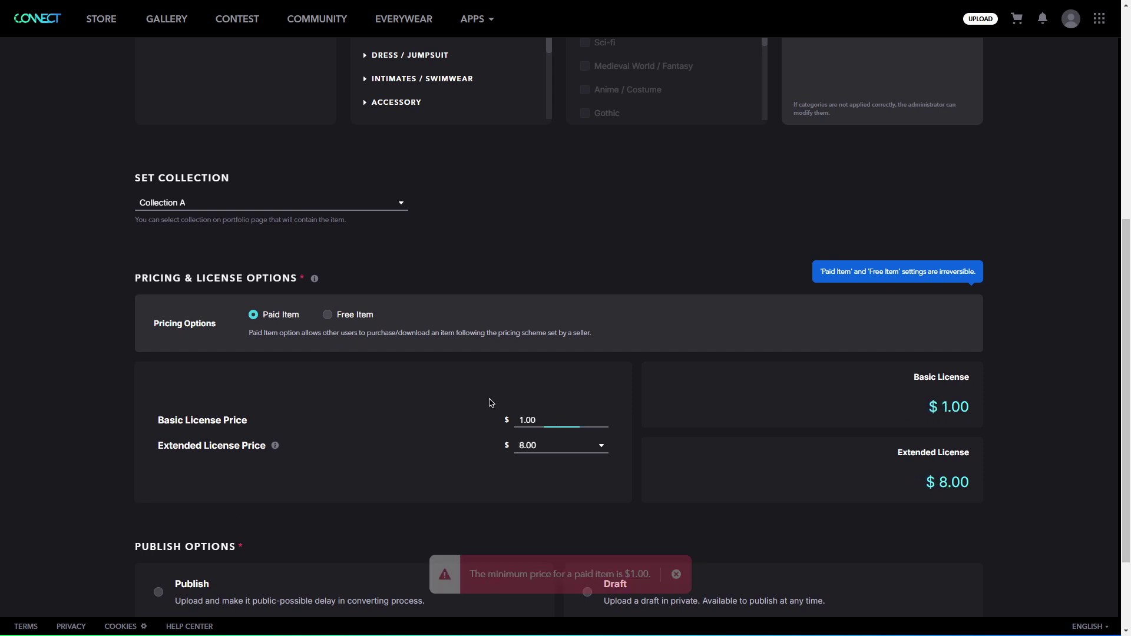
Make the item free and set its publish option to Draft.
{"action": "left_click", "coordinate": [328, 315]}
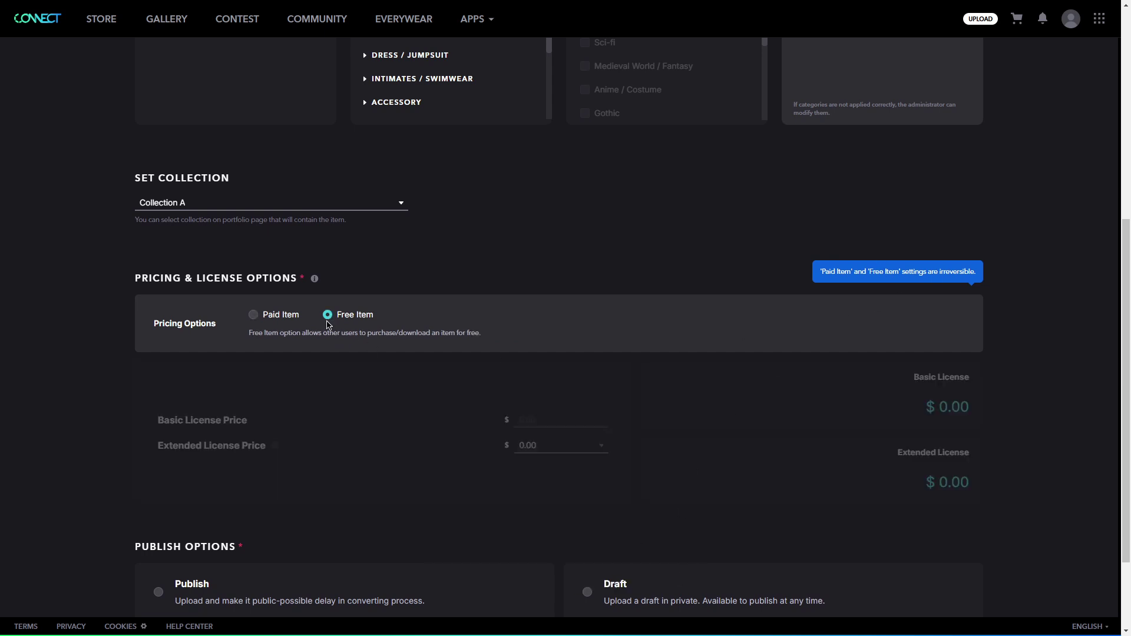
{"action": "scroll", "coordinate": [373, 314], "scroll_direction": "down", "scroll_amount": 2}
{"action": "left_click", "coordinate": [588, 476]}
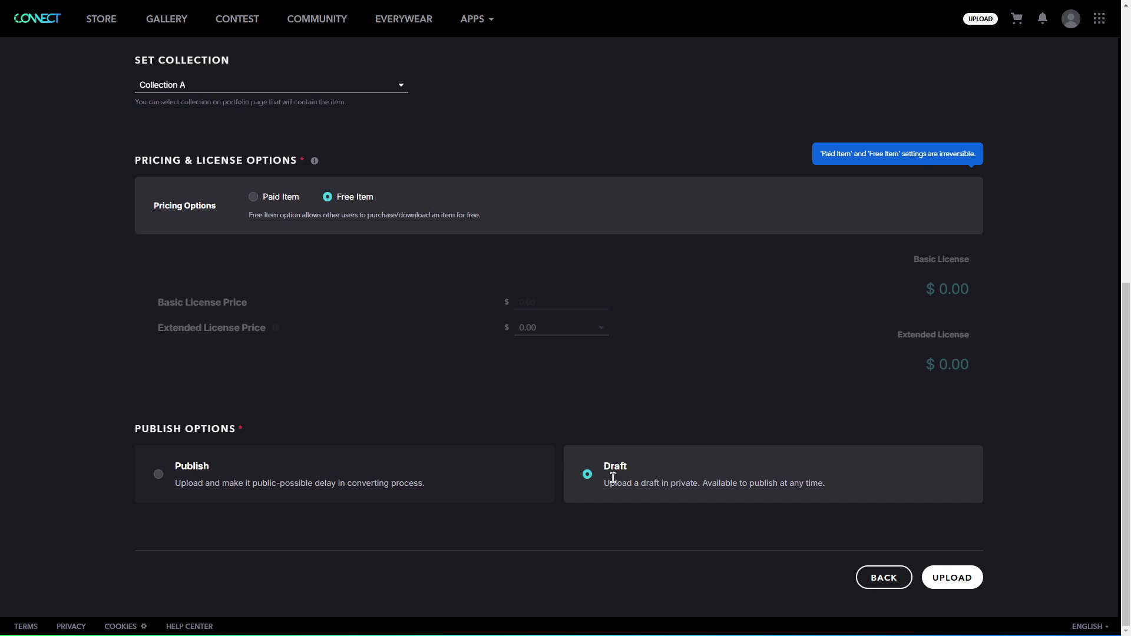
{"action": "left_click", "coordinate": [158, 475]}
{"action": "left_click", "coordinate": [619, 455]}
Review the categories and pricing options and upload the item to the store.
{"action": "scroll", "coordinate": [853, 330], "scroll_direction": "up", "scroll_amount": 9}
{"action": "scroll", "coordinate": [1000, 208], "scroll_direction": "down", "scroll_amount": 8}
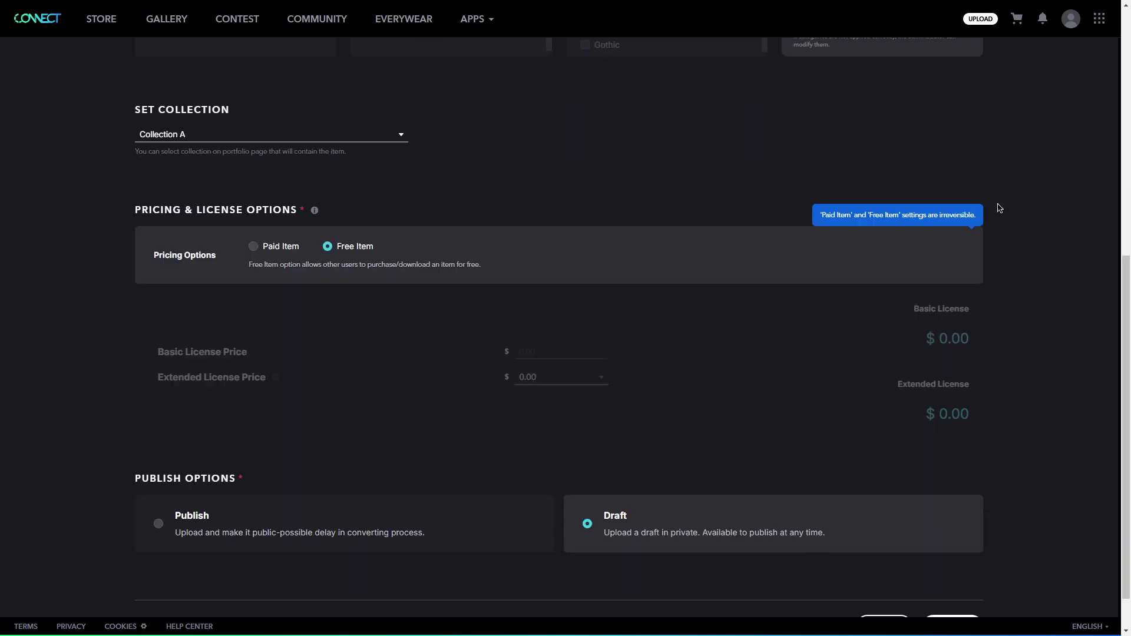
{"action": "scroll", "coordinate": [1000, 208], "scroll_direction": "down", "scroll_amount": 1}
{"action": "left_click", "coordinate": [969, 581]}
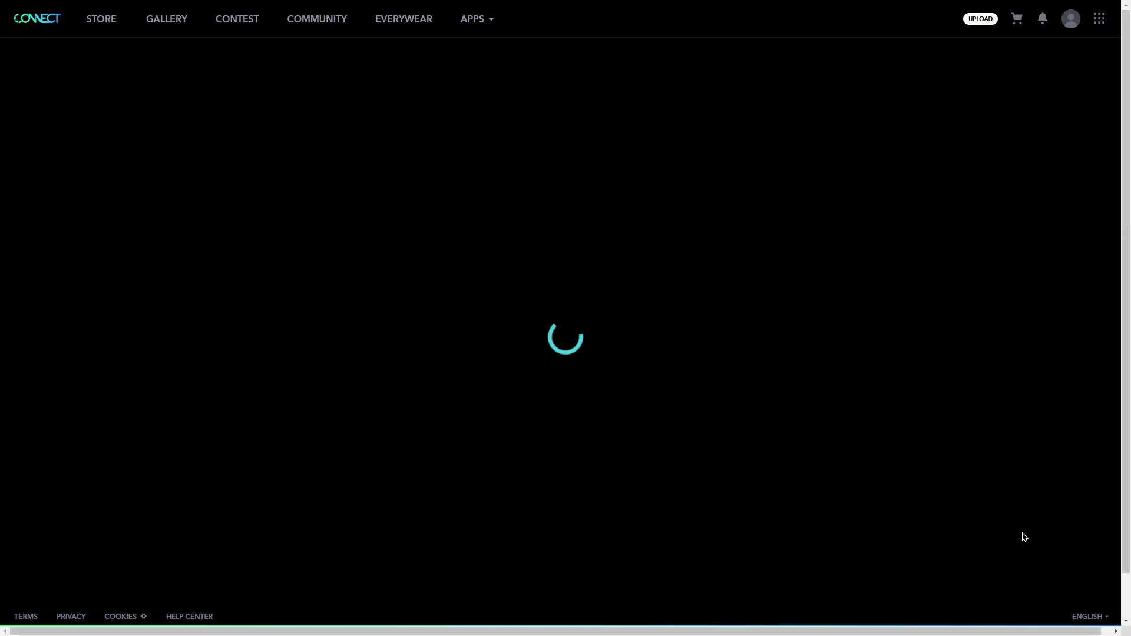
Look through the Hakama's item page, load its 3D viewer and rotate the garment.
{"action": "scroll", "coordinate": [622, 388], "scroll_direction": "down", "scroll_amount": 6}
{"action": "scroll", "coordinate": [852, 366], "scroll_direction": "down", "scroll_amount": 10}
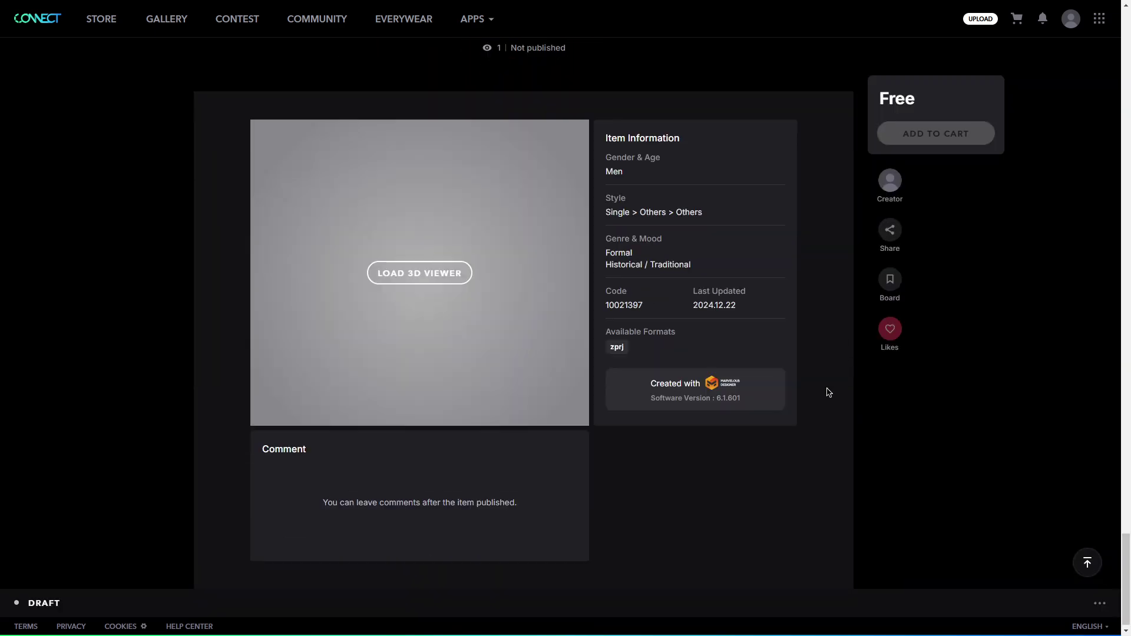
{"action": "left_click", "coordinate": [428, 277]}
{"action": "left_click_drag", "start_coordinate": [479, 288], "coordinate": [331, 235]}
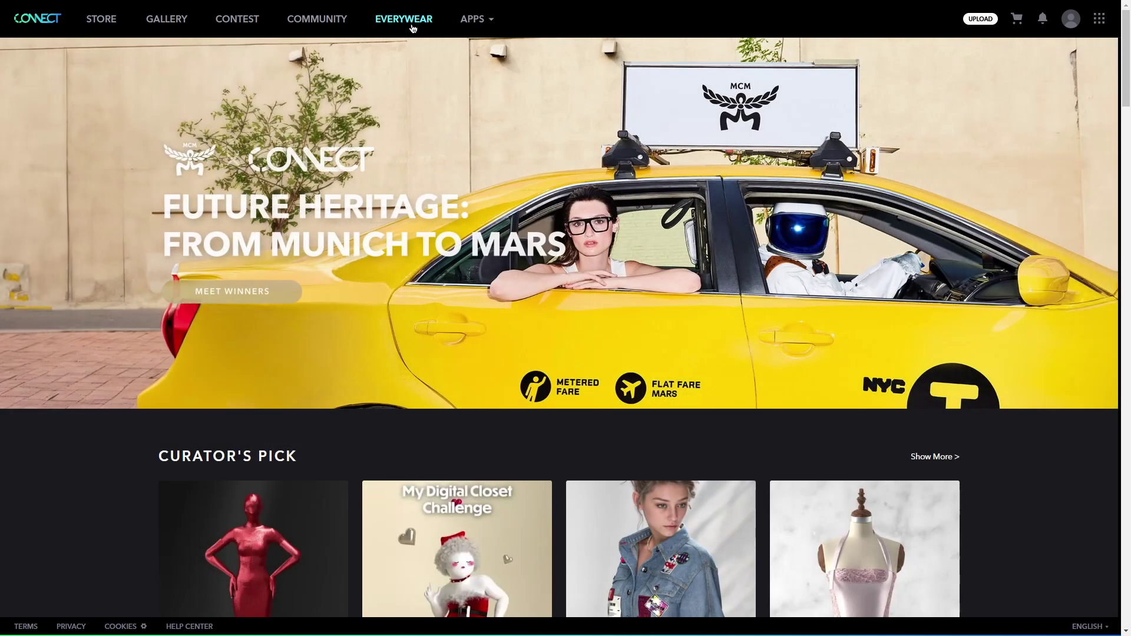
Visit the website's EveryWear page and switch to CLO to optimize the outfit to 12000 garment polygons.
{"action": "left_click", "coordinate": [413, 27]}
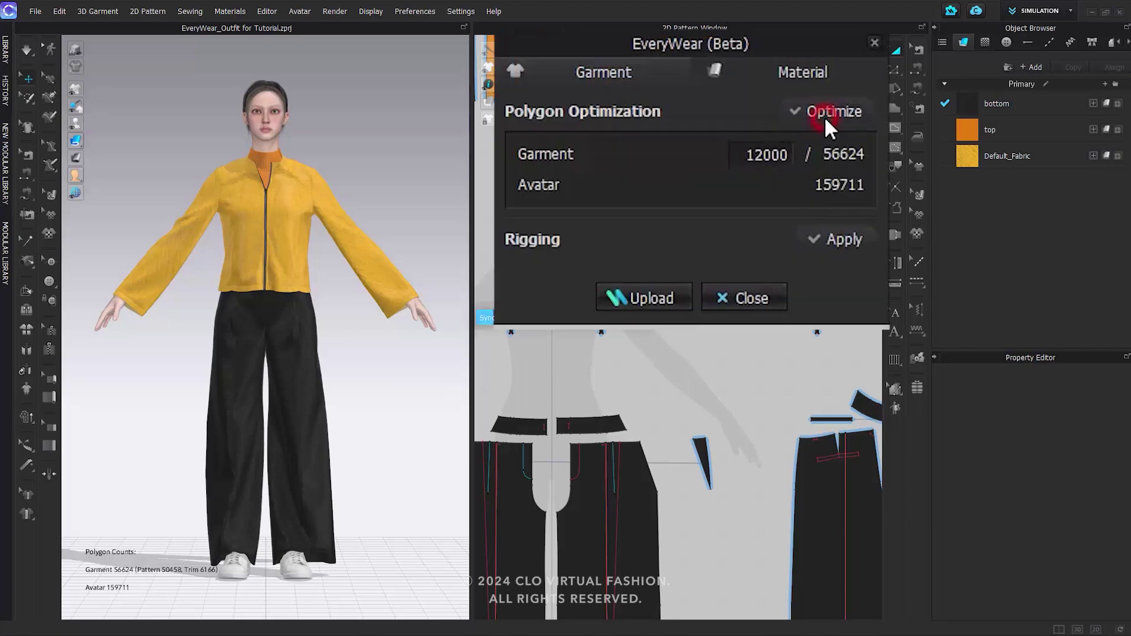
{"action": "left_click", "coordinate": [846, 83]}
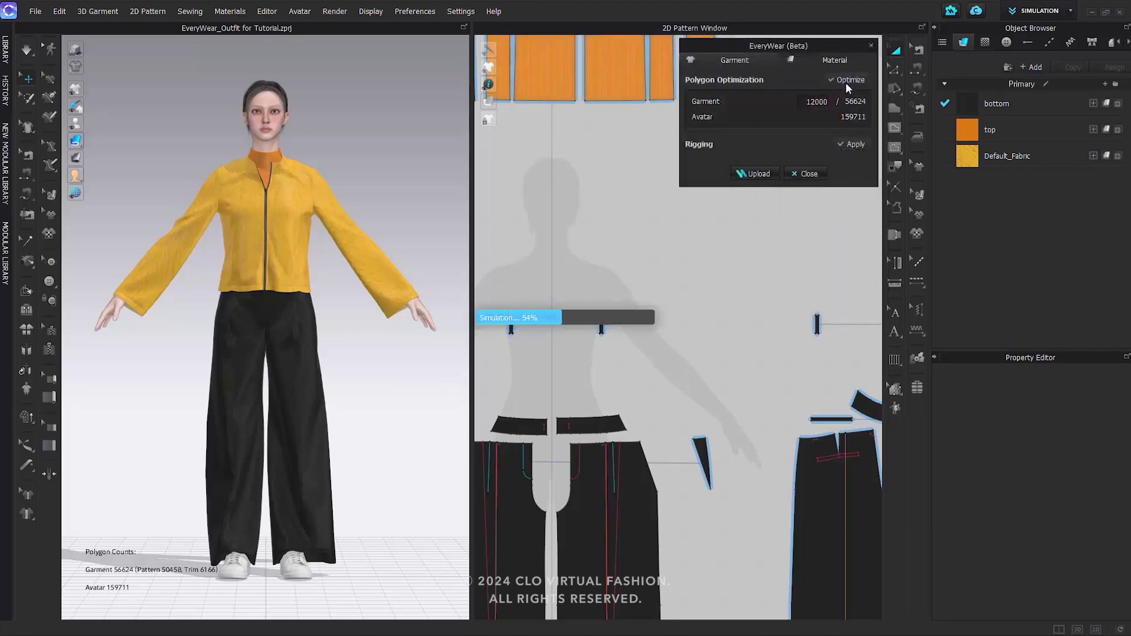
{"action": "right_click_drag", "start_coordinate": [247, 355], "coordinate": [750, 340]}
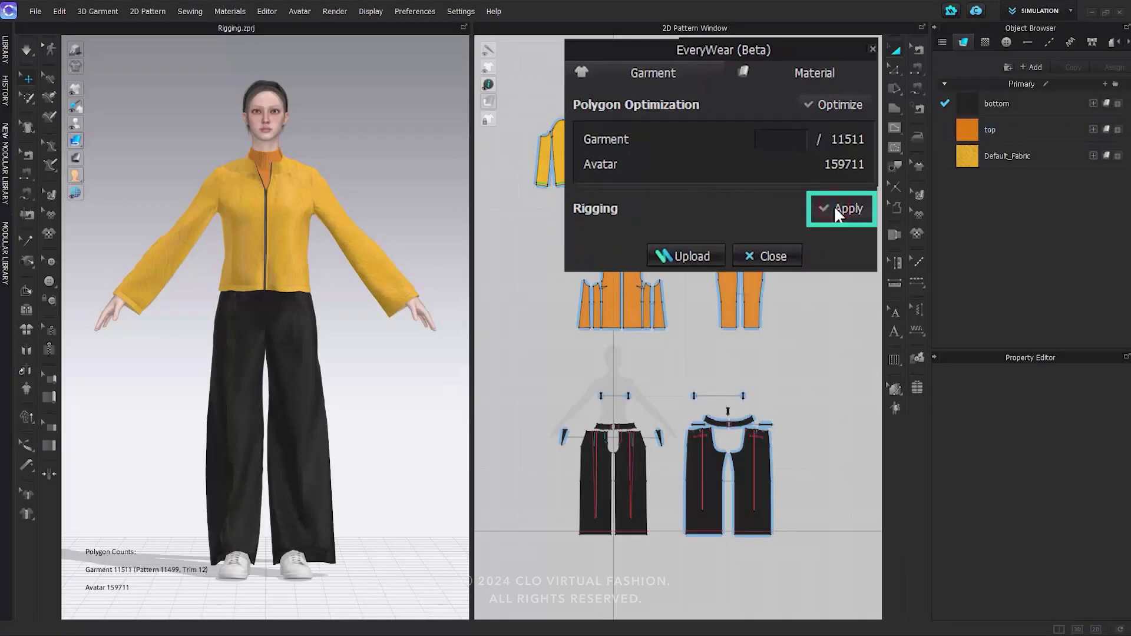
Apply the avatar's rigging to the garment in EveryWear.
{"action": "left_click", "coordinate": [838, 214]}
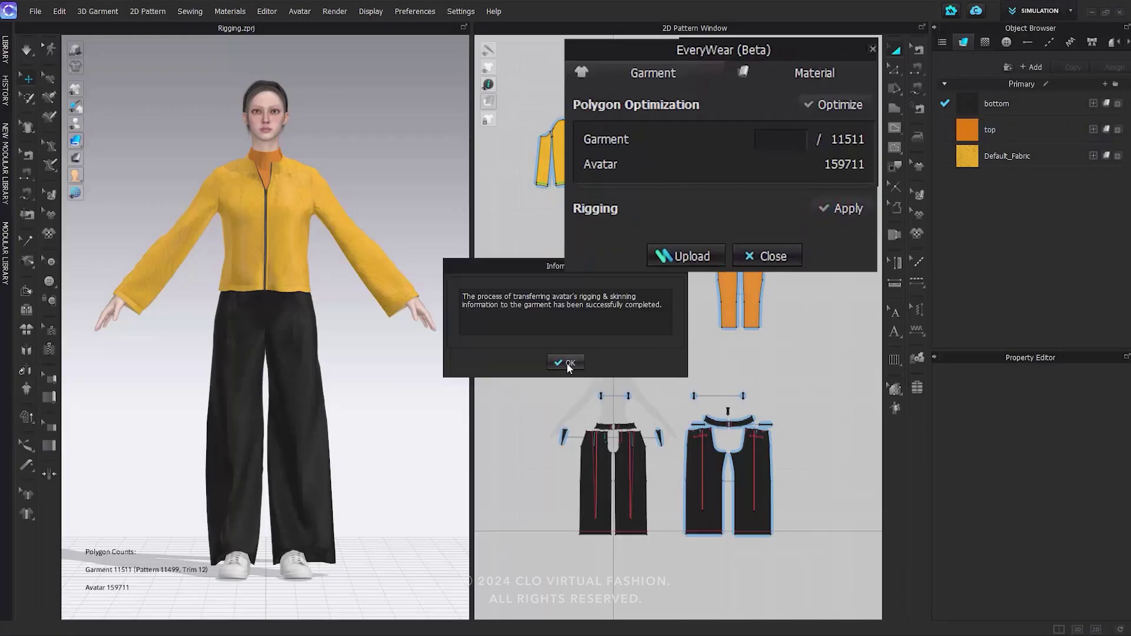
{"action": "left_click", "coordinate": [565, 364]}
Open the rigging weight brush and inspect the garment weights of the torso, leg and shoulder joints.
{"action": "left_click", "coordinate": [868, 145]}
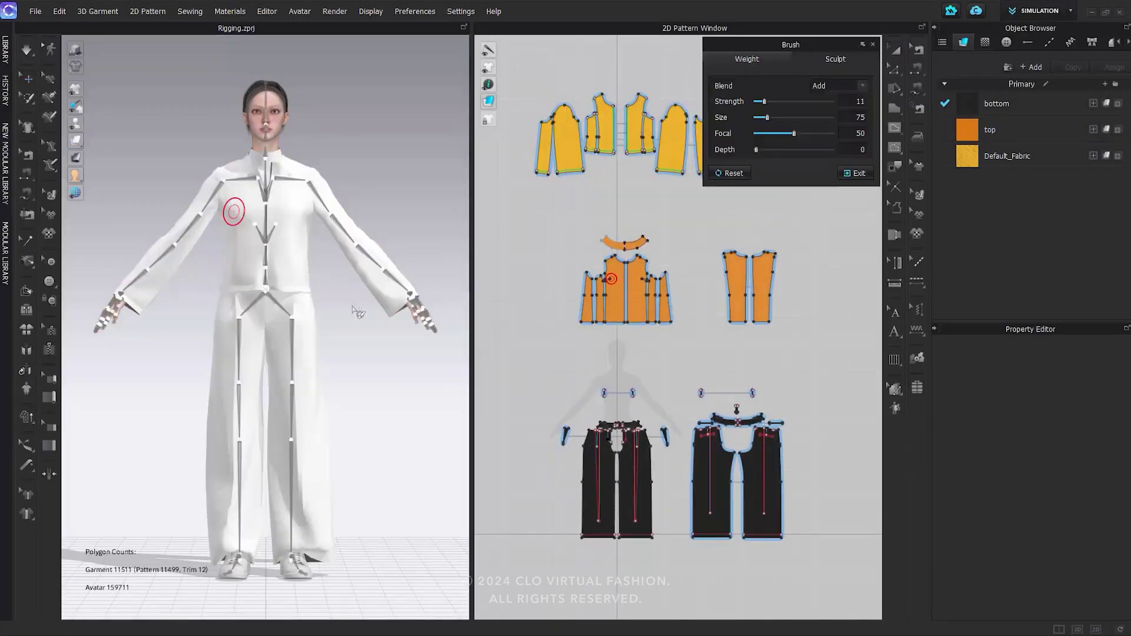
{"action": "left_click", "coordinate": [265, 194]}
{"action": "left_click", "coordinate": [267, 247]}
{"action": "left_click", "coordinate": [290, 474]}
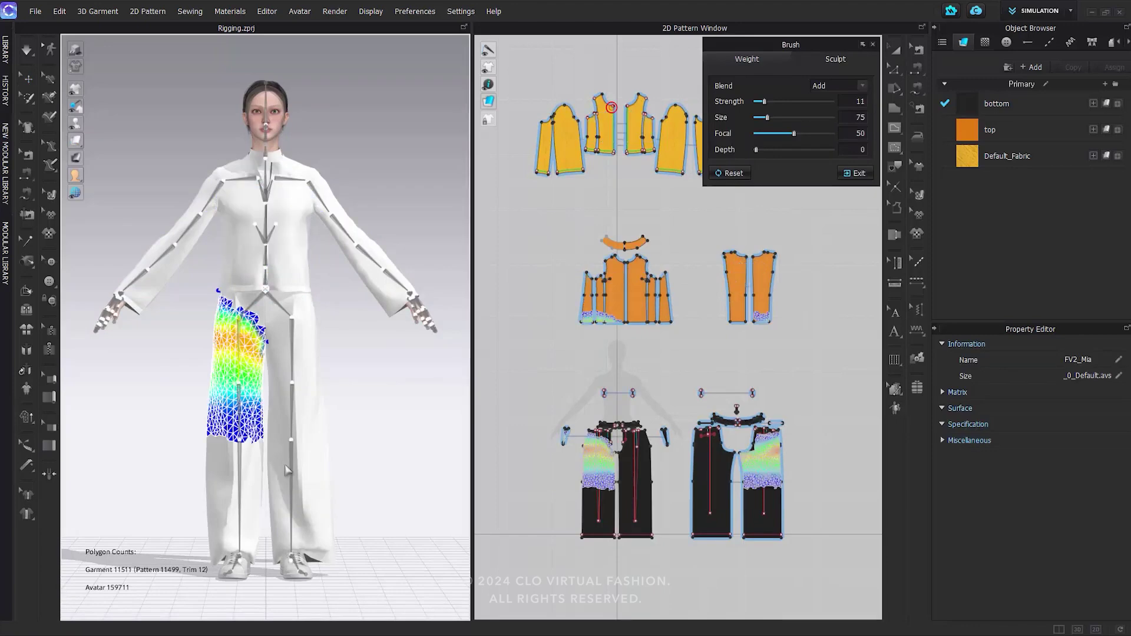
{"action": "left_click", "coordinate": [220, 180]}
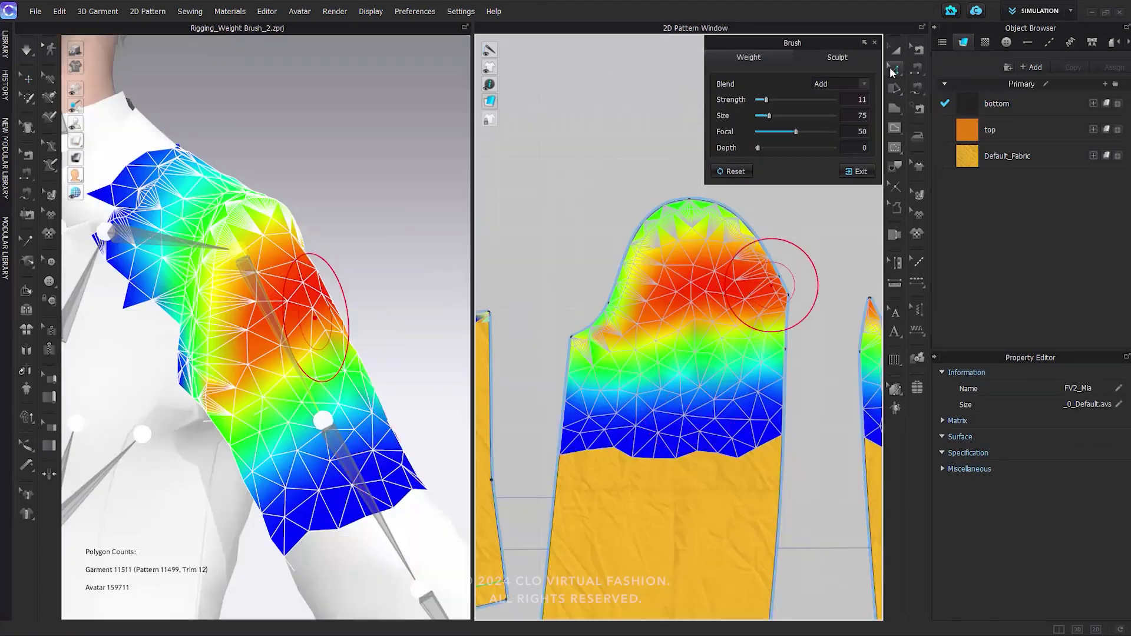
Paint the upper-arm joint's weights on the jacket sleeve with the brush's Add, Subtract and Smooth blend modes.
{"action": "left_click", "coordinate": [864, 84]}
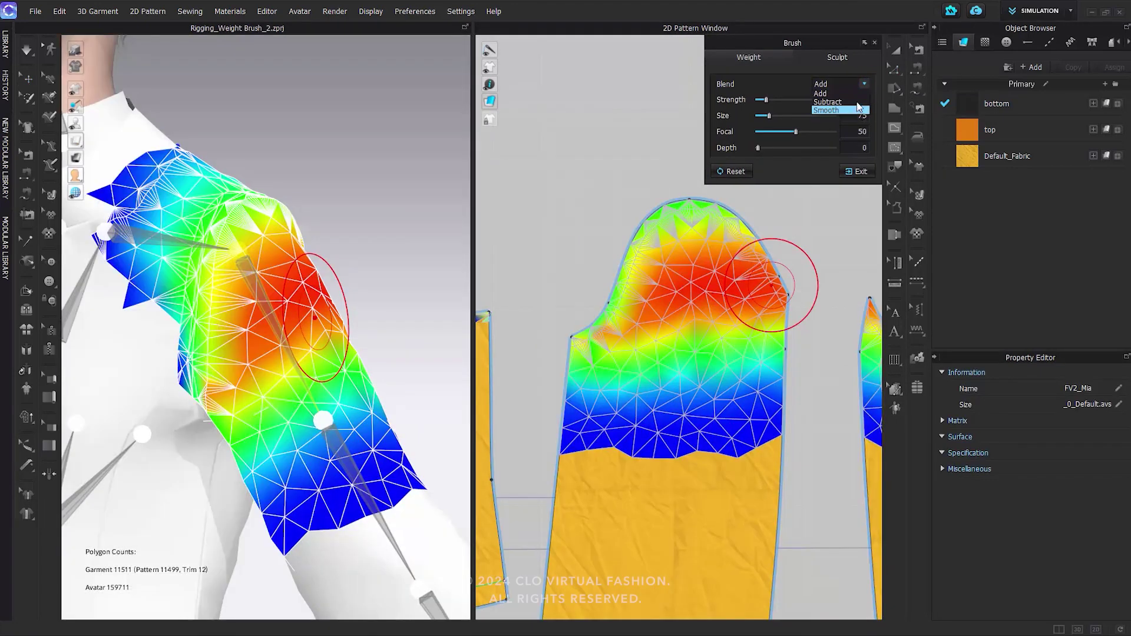
{"action": "left_click", "coordinate": [821, 93]}
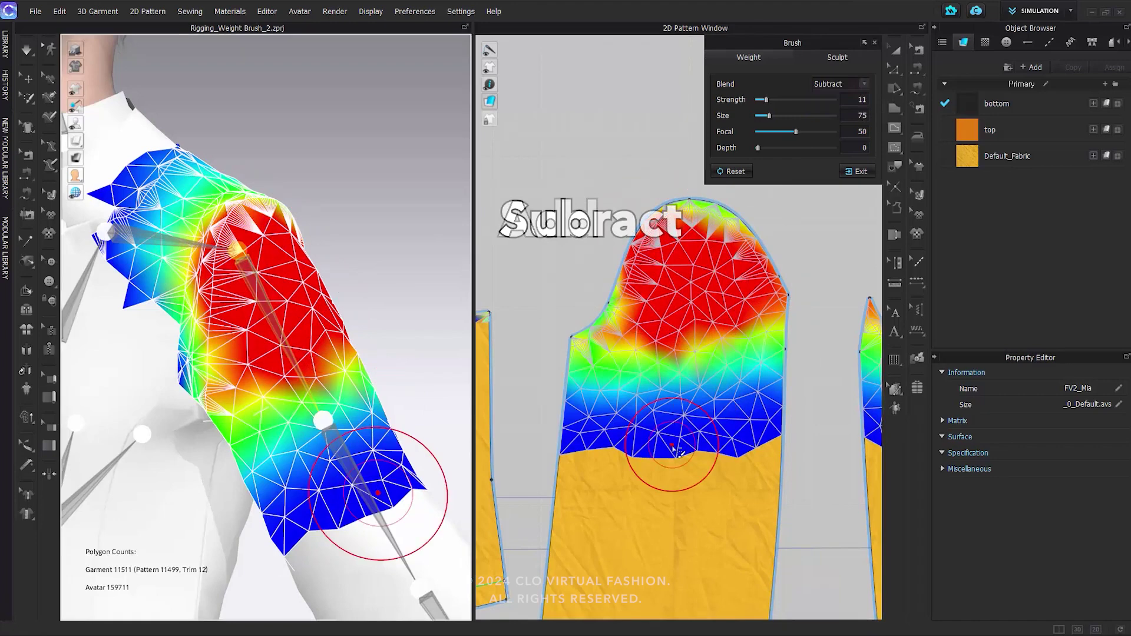
{"action": "left_click", "coordinate": [828, 101]}
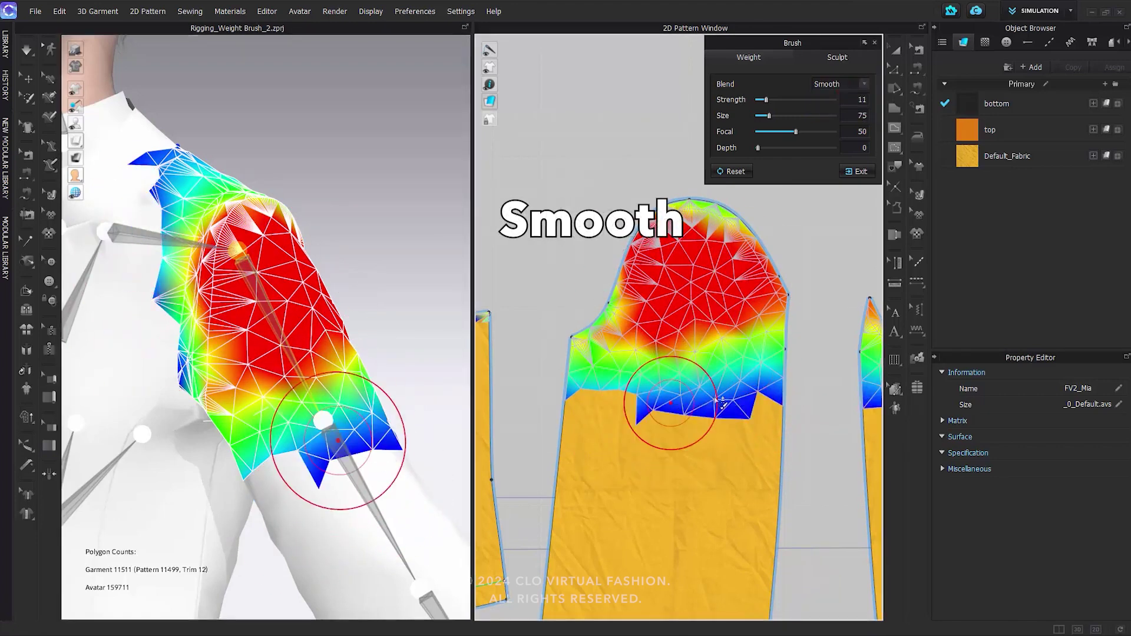
{"action": "mouse_move", "coordinate": [328, 442]}
{"action": "left_mouse_down"}
{"action": "mouse_move", "coordinate": [260, 215]}
{"action": "mouse_move", "coordinate": [337, 336]}
{"action": "mouse_move", "coordinate": [272, 240]}
{"action": "mouse_move", "coordinate": [290, 202]}
{"action": "left_mouse_up"}
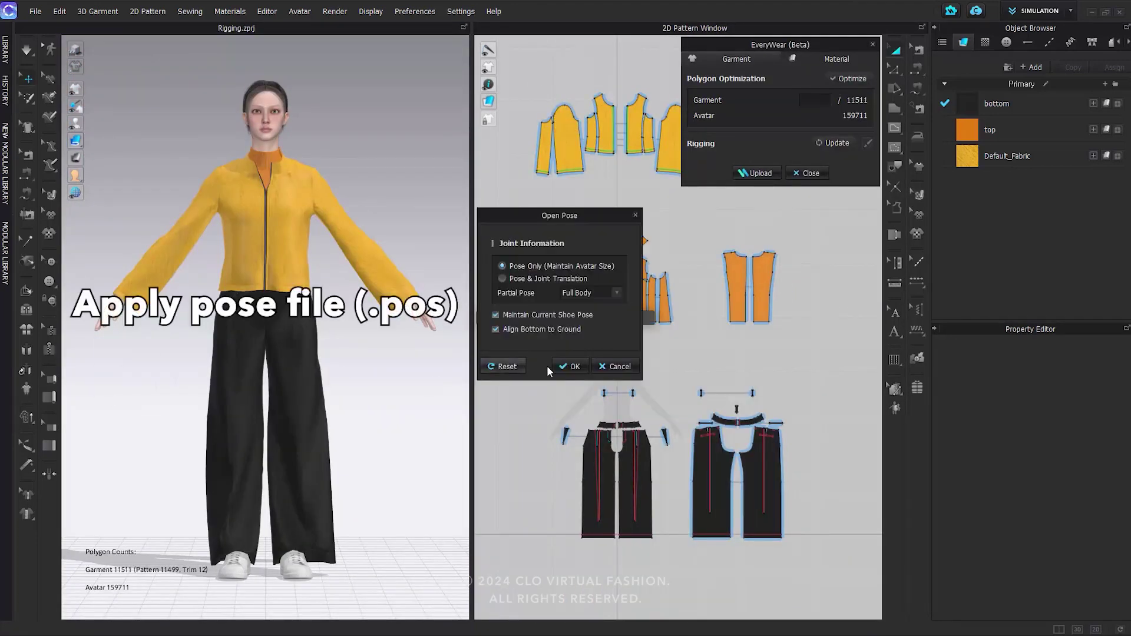
Apply a full-body pose file to the rigged avatar with Pose Only (Maintain Avatar Size).
{"action": "left_click", "coordinate": [569, 365]}
{"action": "left_click", "coordinate": [574, 365]}
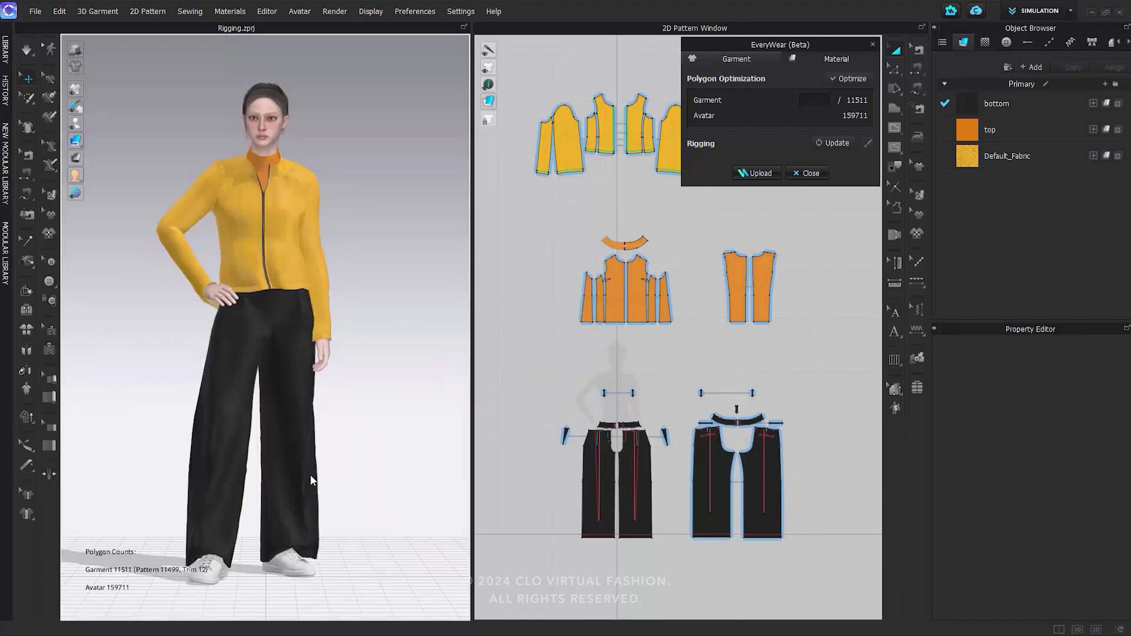
{"action": "left_click", "coordinate": [569, 369]}
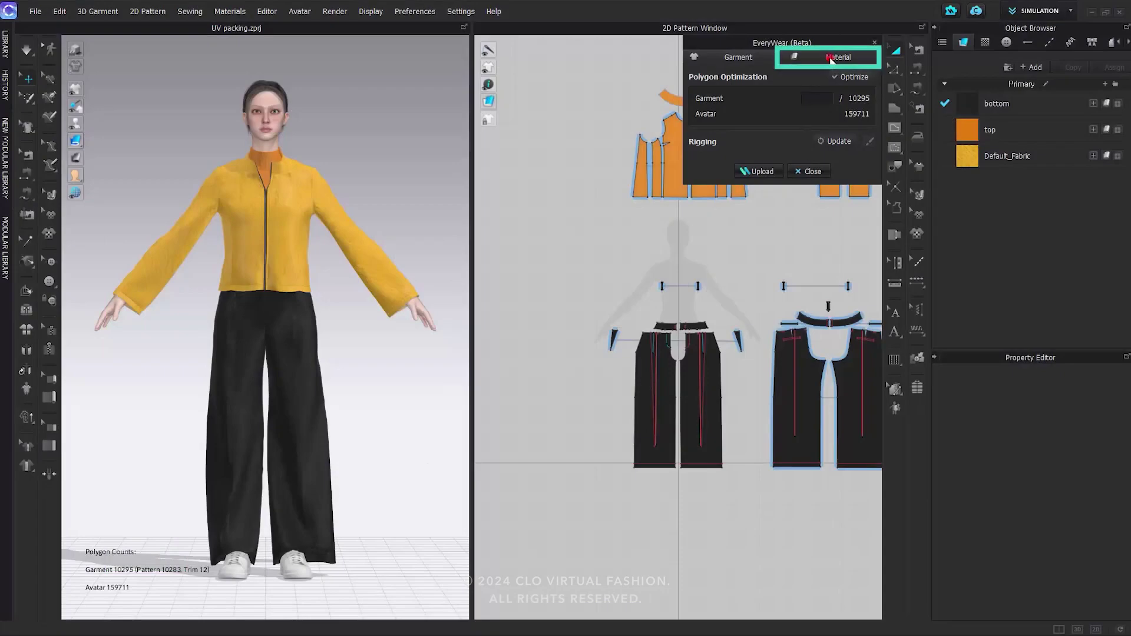
Pack the outfit's UVs into the 0 to 1 area with a packing ratio of 95 and Fix Scale Ratio.
{"action": "left_click", "coordinate": [830, 59]}
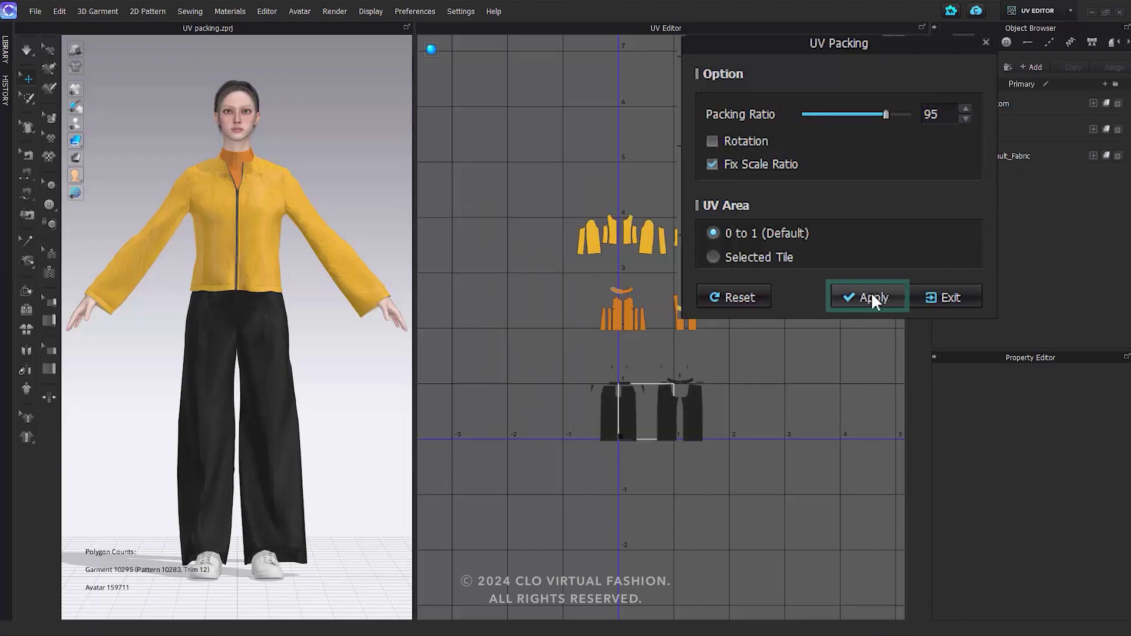
{"action": "left_click", "coordinate": [871, 292]}
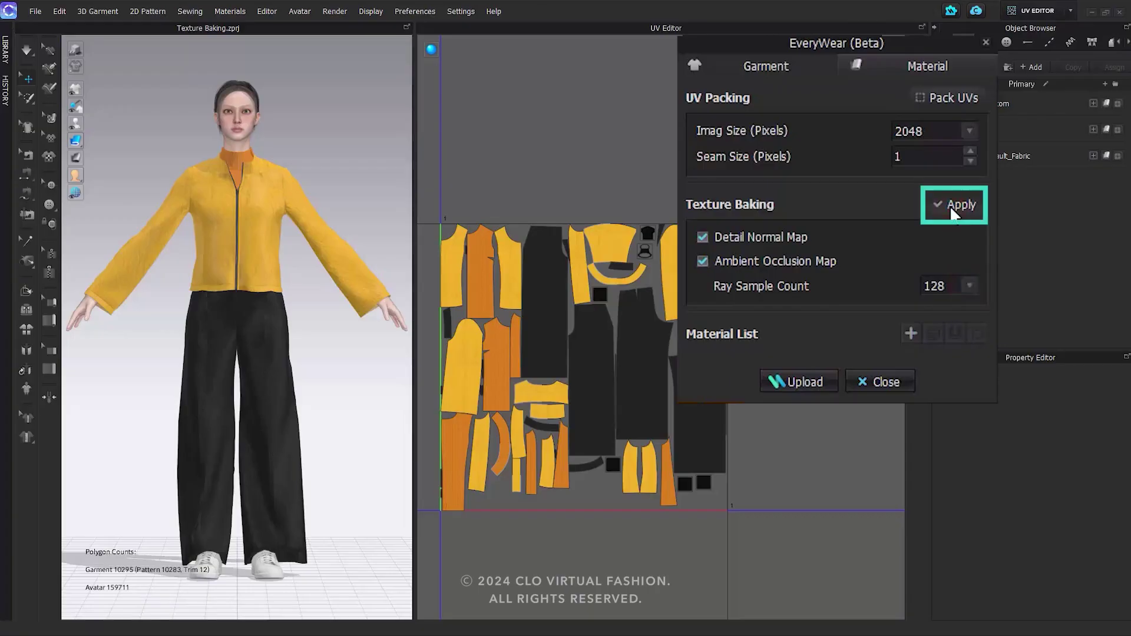
Bake the Detail Normal and Ambient Occlusion maps with a ray sample count of 128, and increase the displayed normal map's intensity.
{"action": "left_click", "coordinate": [950, 205]}
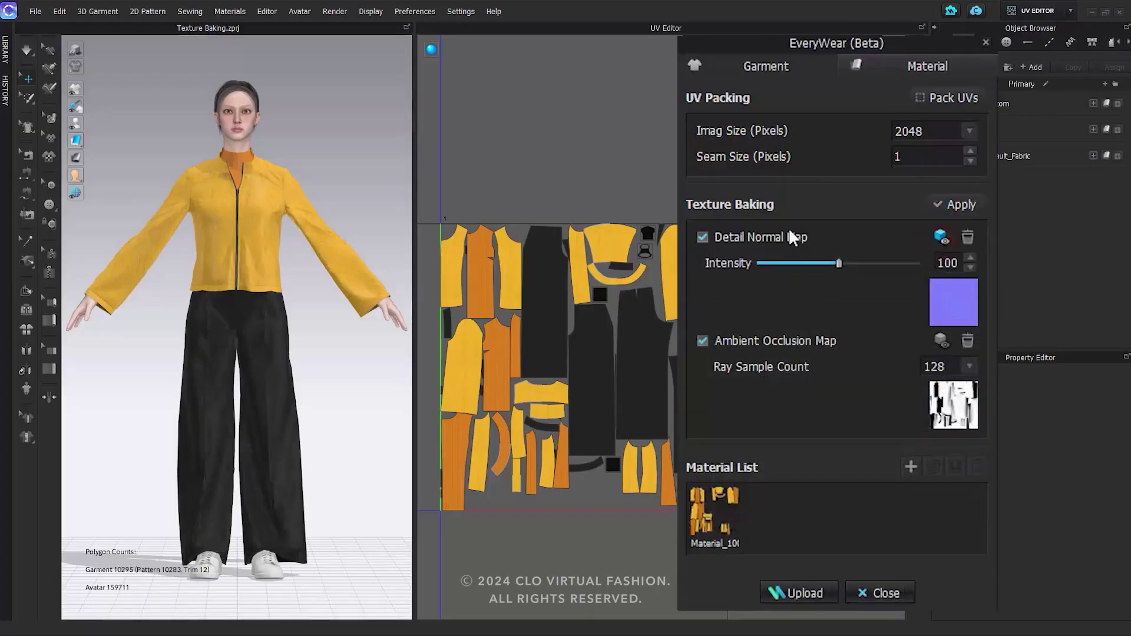
{"action": "left_click", "coordinate": [942, 237]}
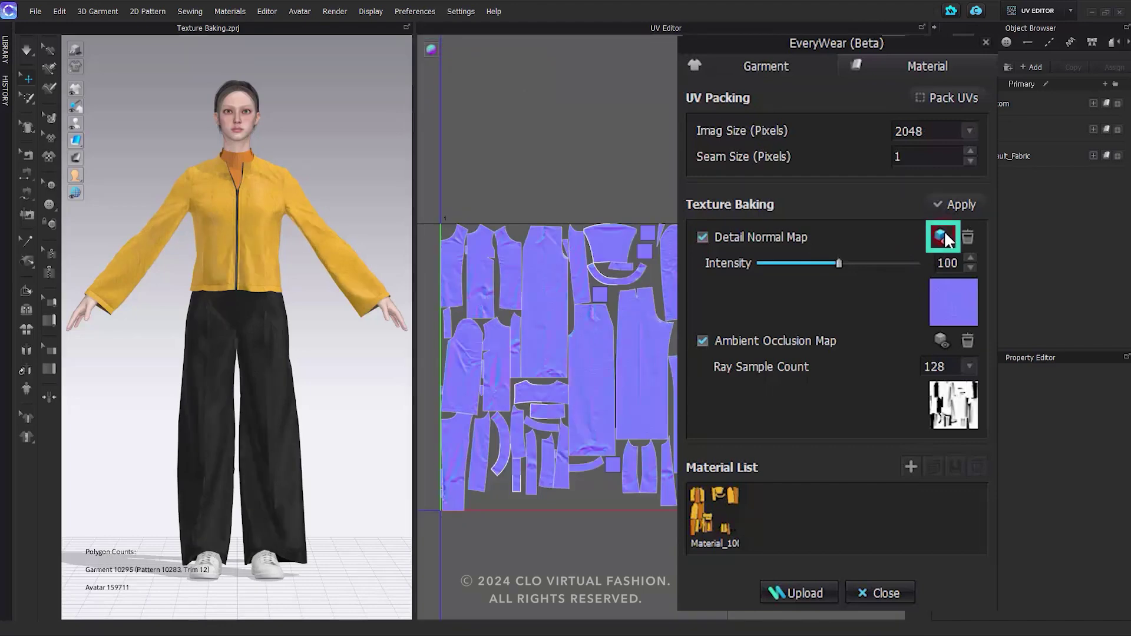
{"action": "left_click_drag", "start_coordinate": [832, 269], "coordinate": [939, 275]}
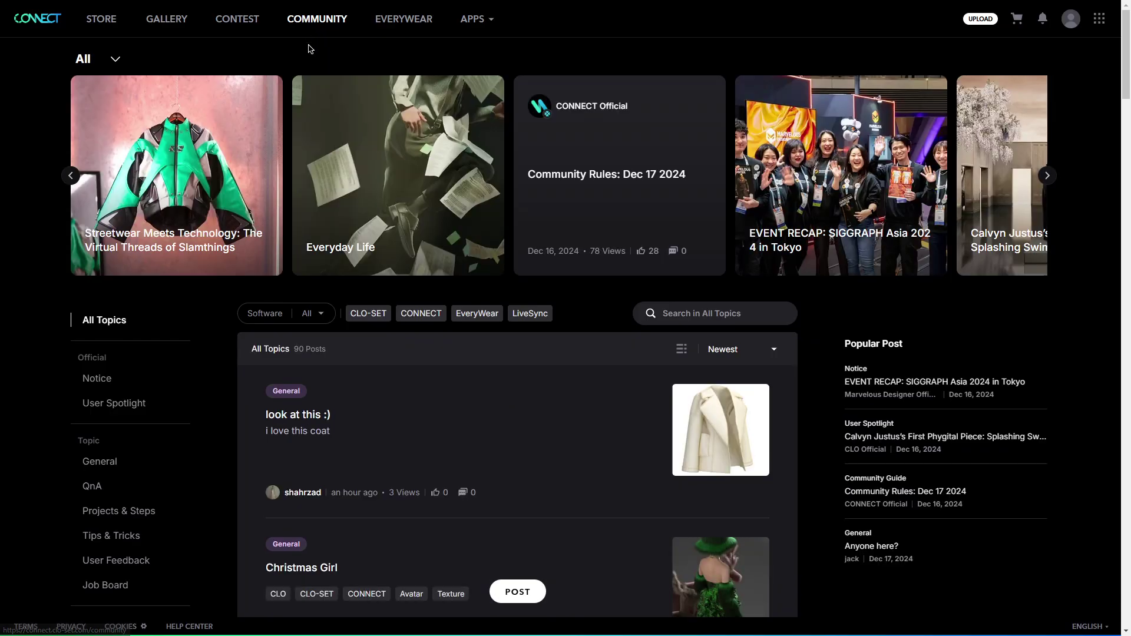
Switch to the CONNECT website's Community page and look through its post list and featured posts.
{"action": "scroll", "coordinate": [171, 322], "scroll_direction": "down", "scroll_amount": 12}
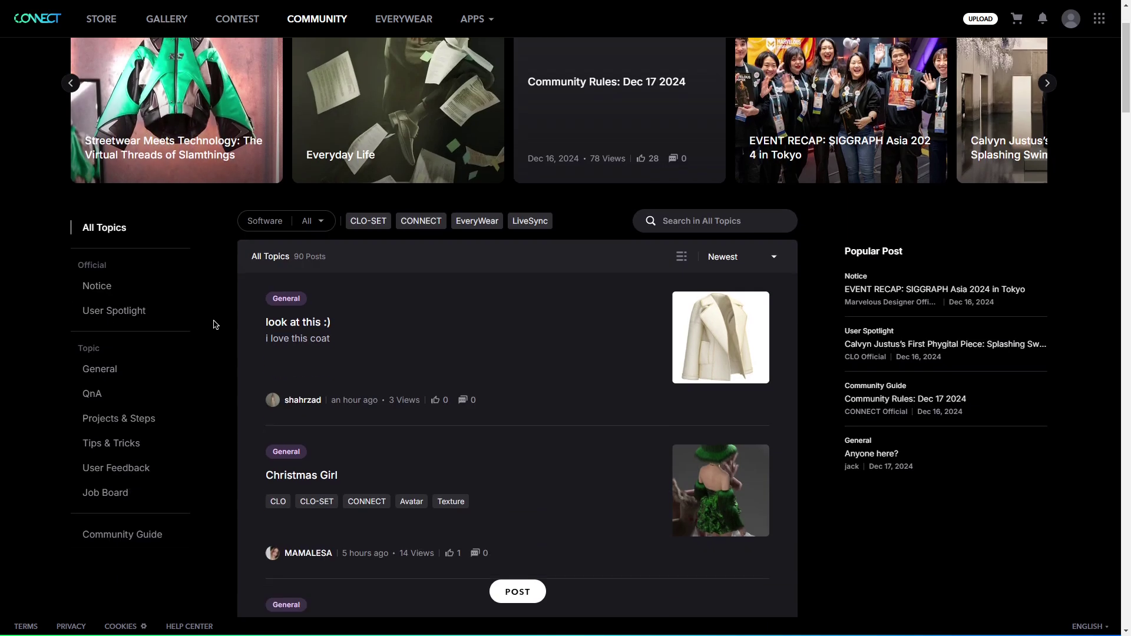
{"action": "scroll", "coordinate": [171, 321], "scroll_direction": "up", "scroll_amount": 10}
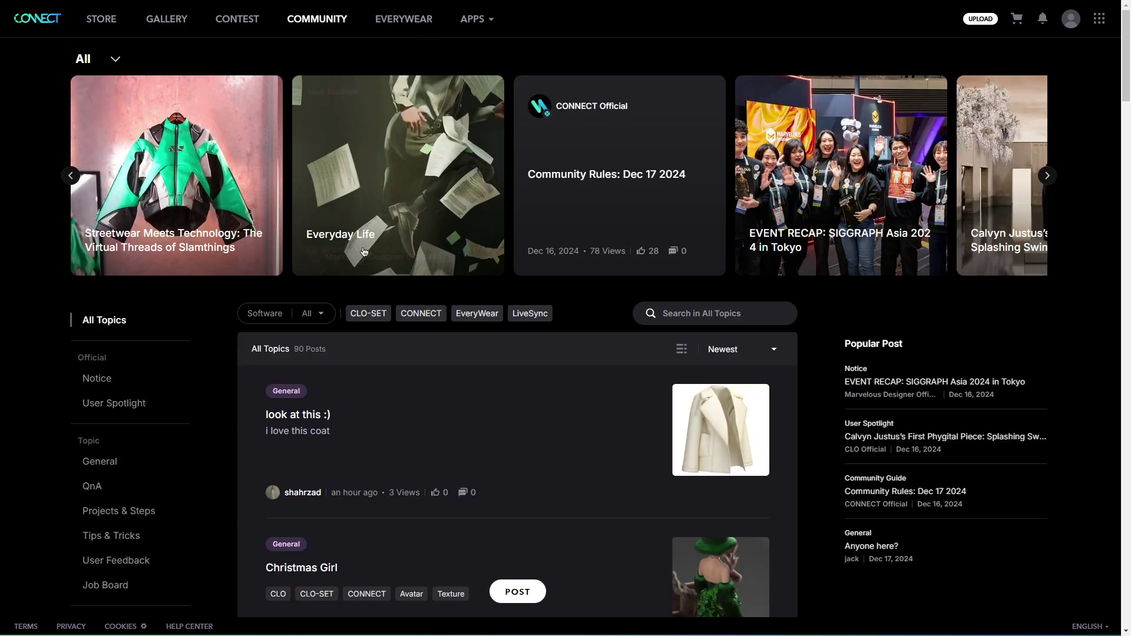
{"action": "left_click", "coordinate": [1048, 176]}
{"action": "left_click", "coordinate": [1048, 176]}
{"action": "left_click", "coordinate": [1048, 176]}
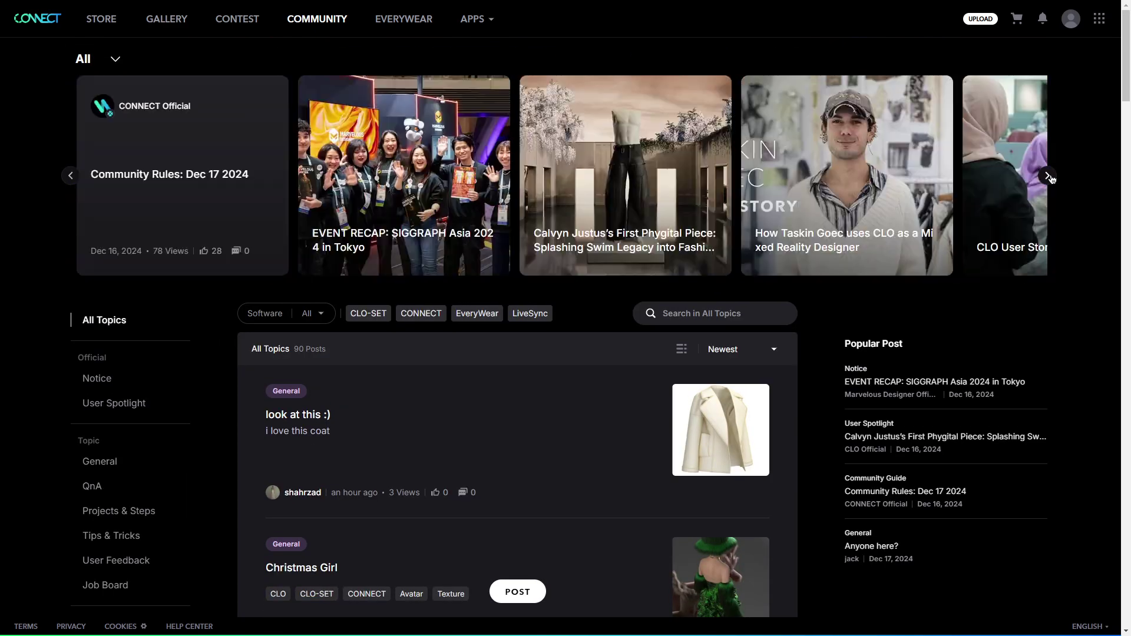
{"action": "left_click", "coordinate": [1048, 176]}
{"action": "left_click", "coordinate": [1048, 176]}
{"action": "left_click", "coordinate": [1048, 176]}
Browse the community posts in the General topic.
{"action": "left_click", "coordinate": [100, 463]}
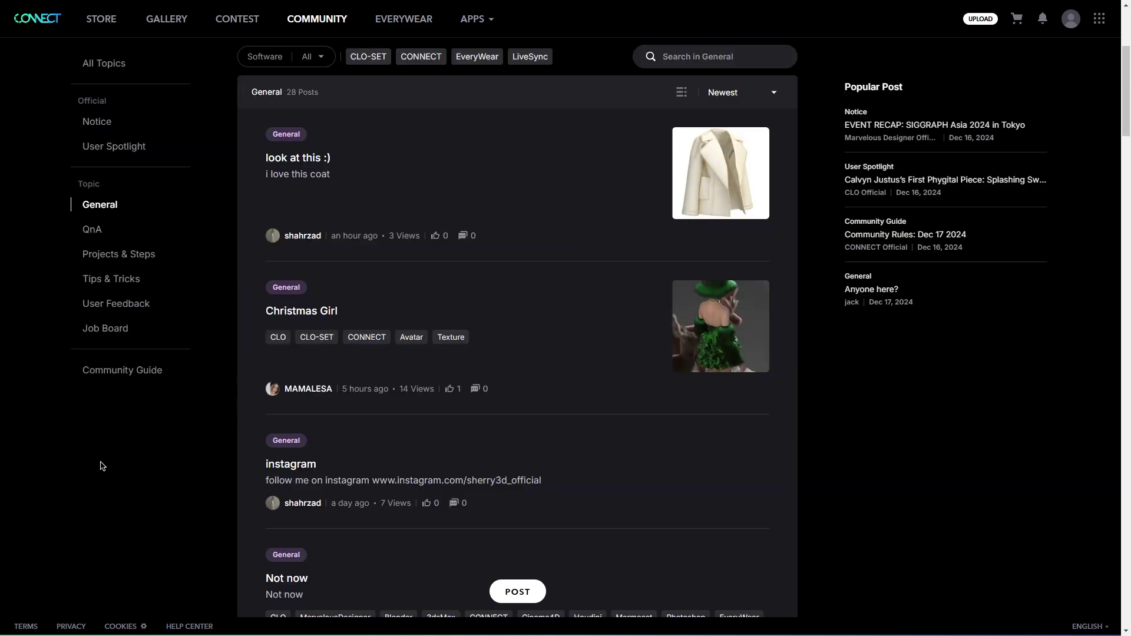
{"action": "scroll", "coordinate": [270, 284], "scroll_direction": "down", "scroll_amount": 20}
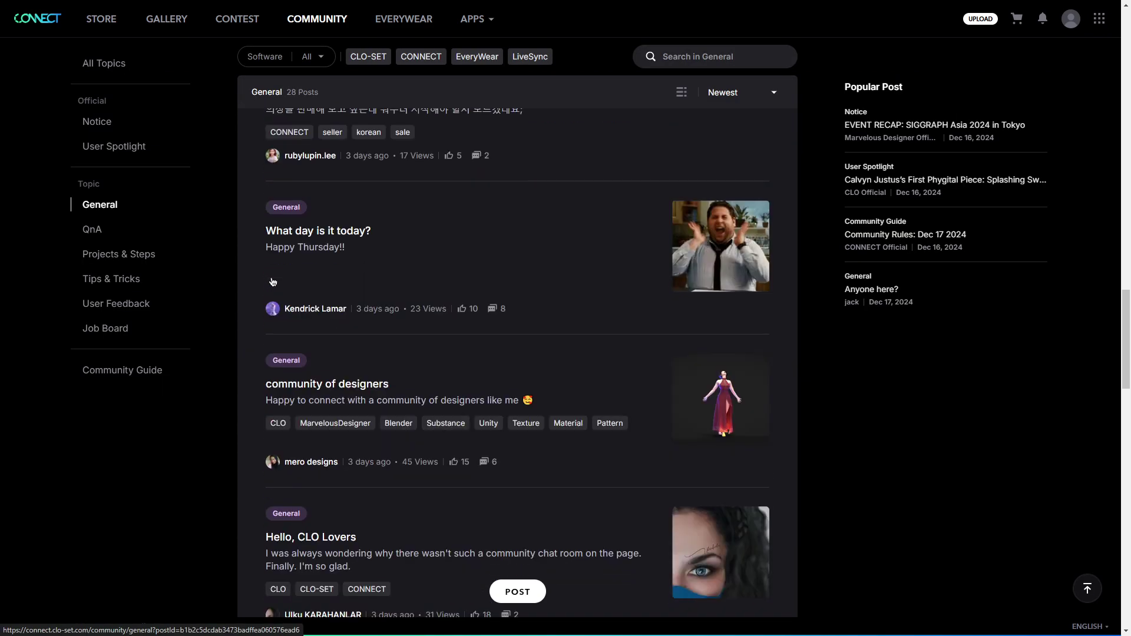
{"action": "scroll", "coordinate": [270, 285], "scroll_direction": "up", "scroll_amount": 5}
Open the QnA topic, filter its posts by software such as CLO, and reset the software filter to All.
{"action": "left_click", "coordinate": [92, 230]}
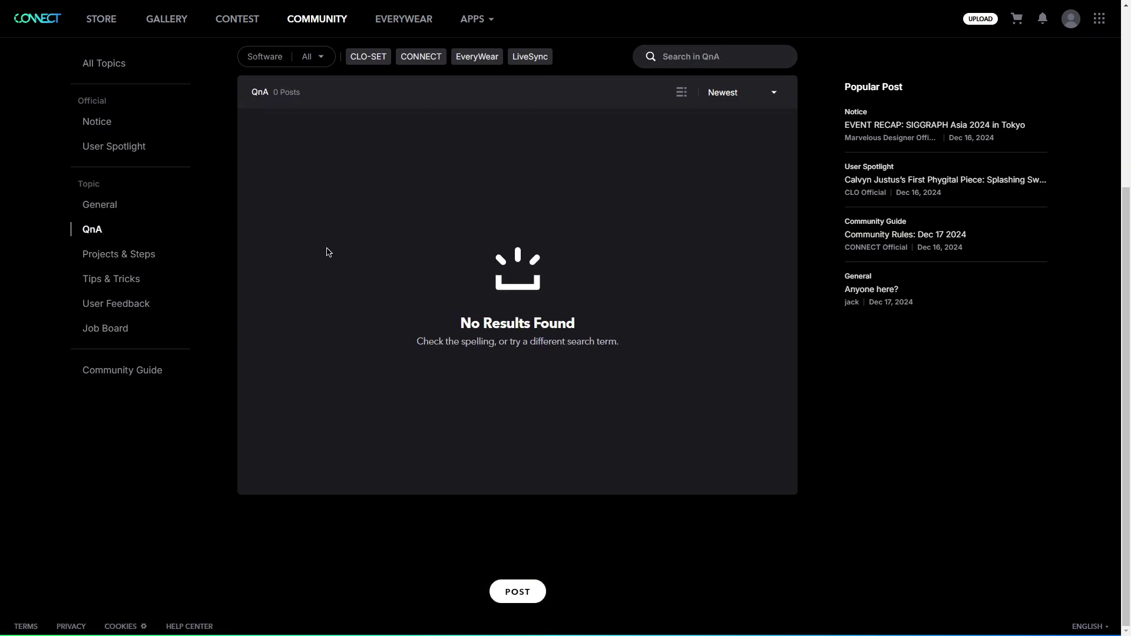
{"action": "left_click", "coordinate": [312, 56]}
{"action": "left_click", "coordinate": [285, 115]}
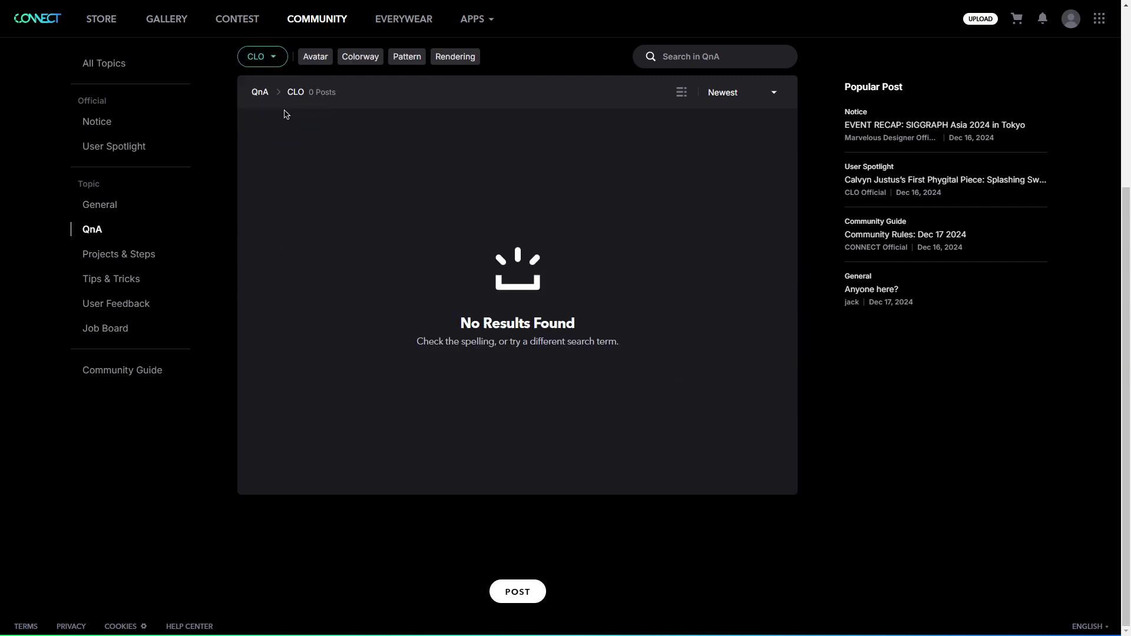
{"action": "left_click", "coordinate": [287, 59]}
{"action": "left_click", "coordinate": [286, 140]}
{"action": "left_click", "coordinate": [279, 57]}
{"action": "left_click", "coordinate": [255, 89]}
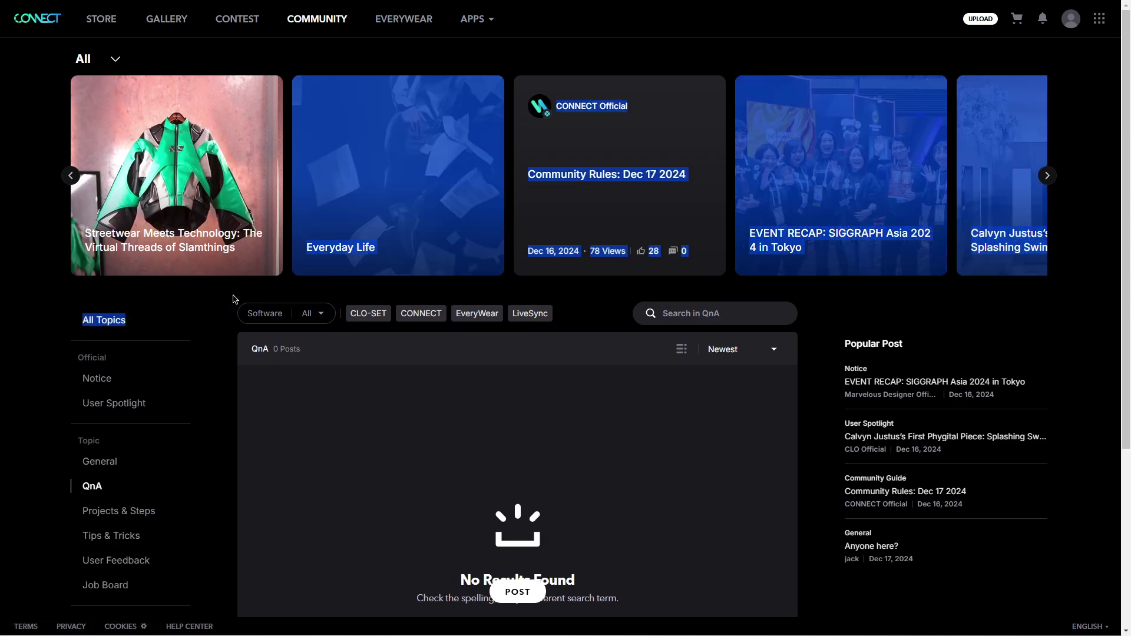
Look through the QnA, Projects & Steps, Tips & Tricks, User Feedback, Job Board and Community Guide sections.
{"action": "left_click", "coordinate": [89, 323]}
{"action": "left_click", "coordinate": [101, 488]}
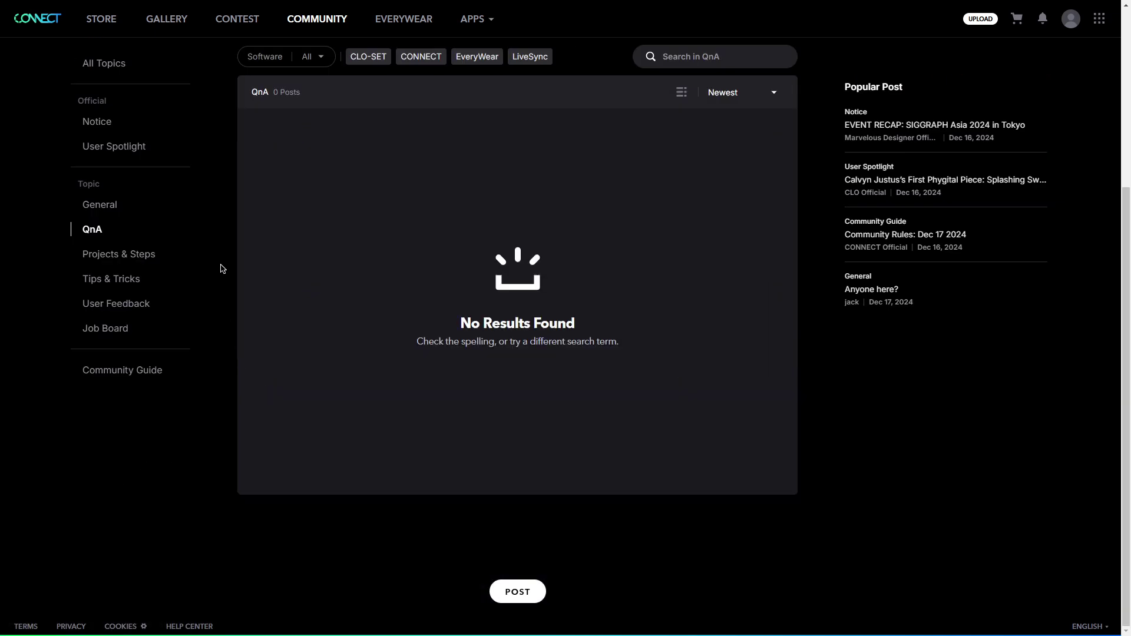
{"action": "left_click", "coordinate": [150, 255]}
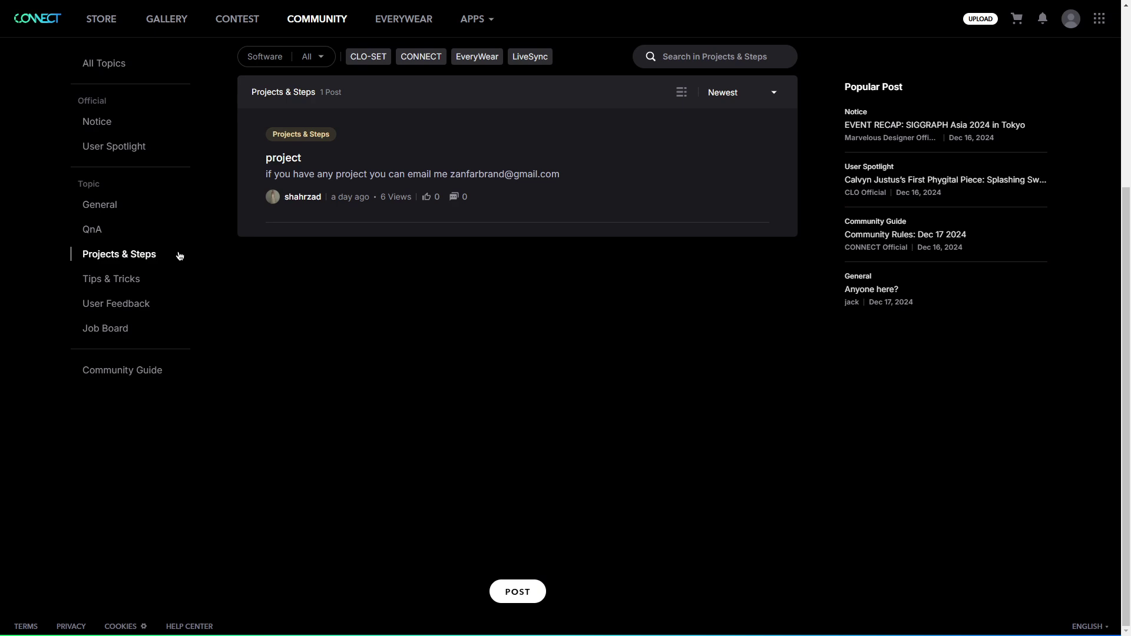
{"action": "left_click", "coordinate": [120, 279]}
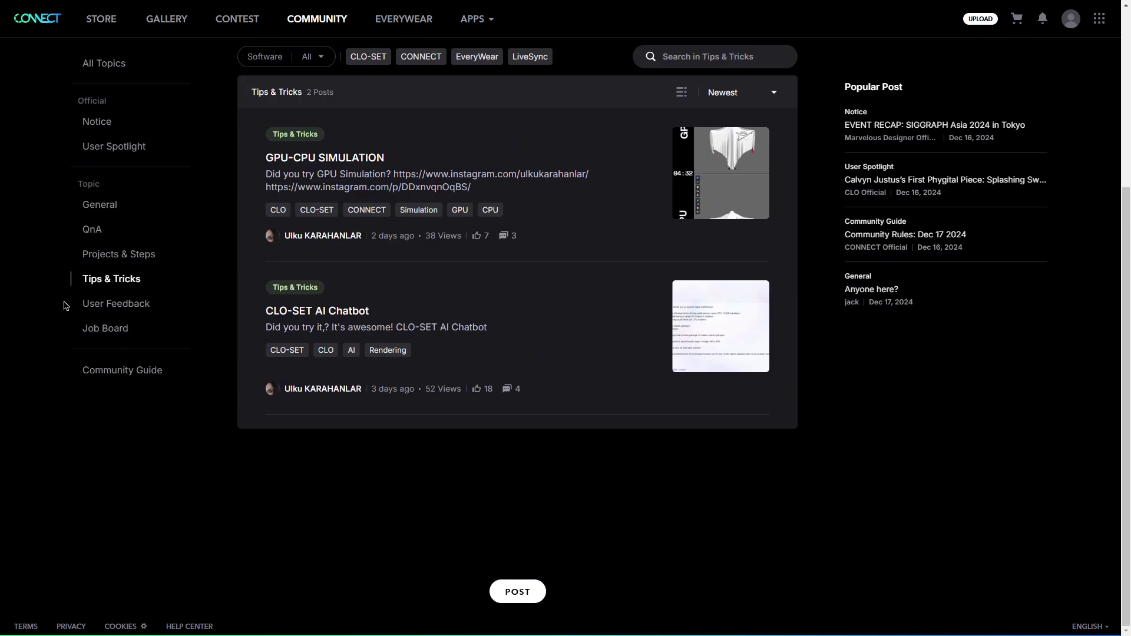
{"action": "left_click", "coordinate": [123, 305]}
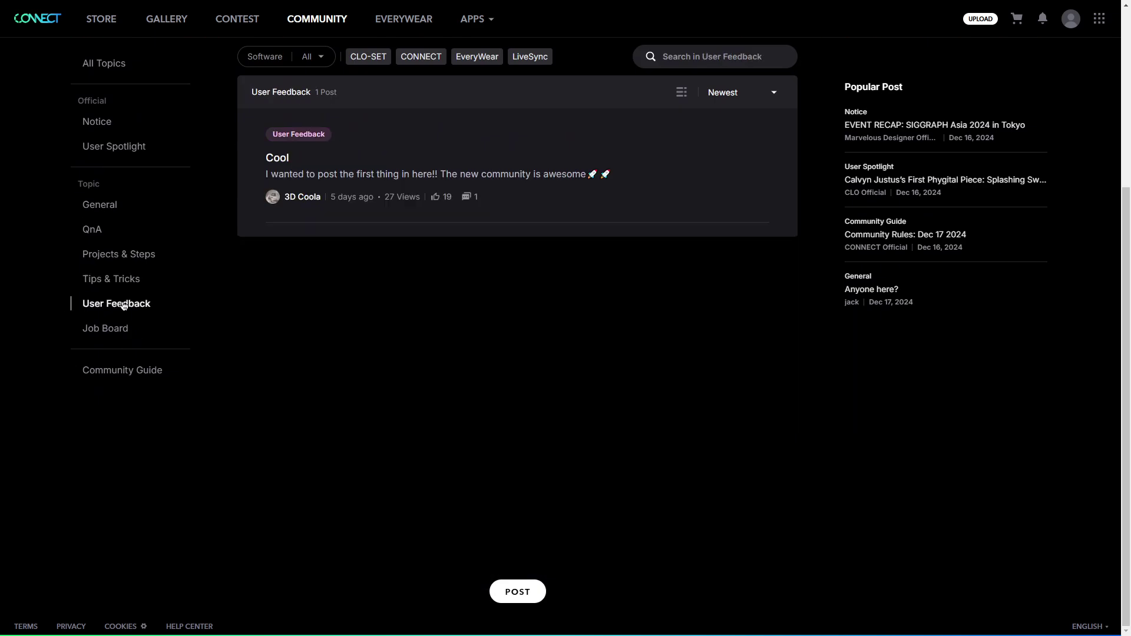
{"action": "left_click", "coordinate": [110, 330]}
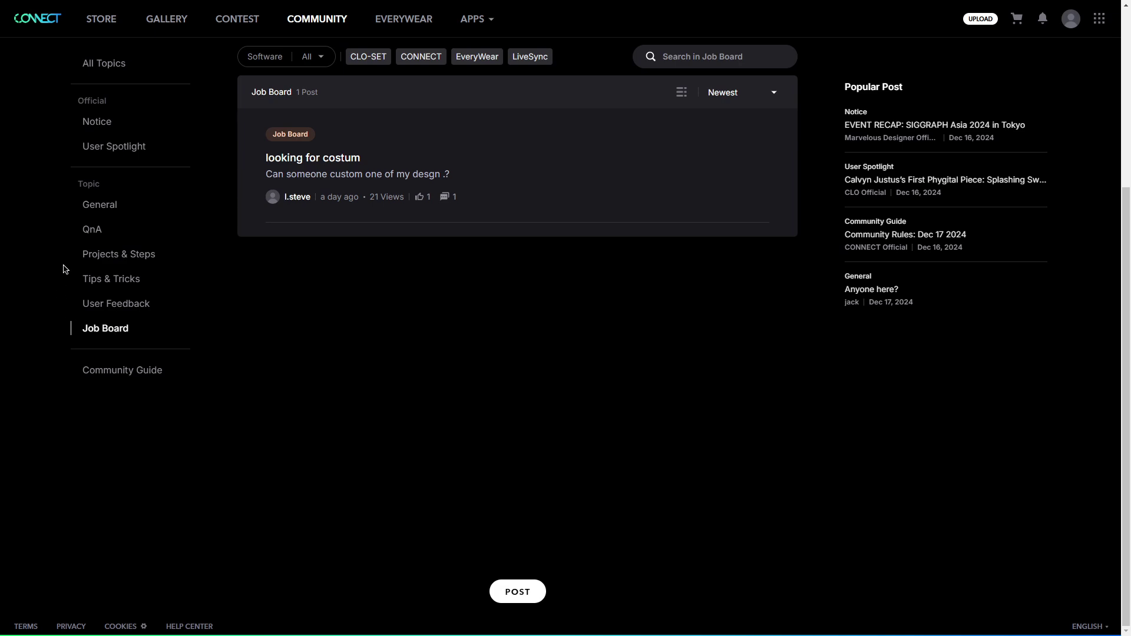
{"action": "left_click", "coordinate": [136, 369]}
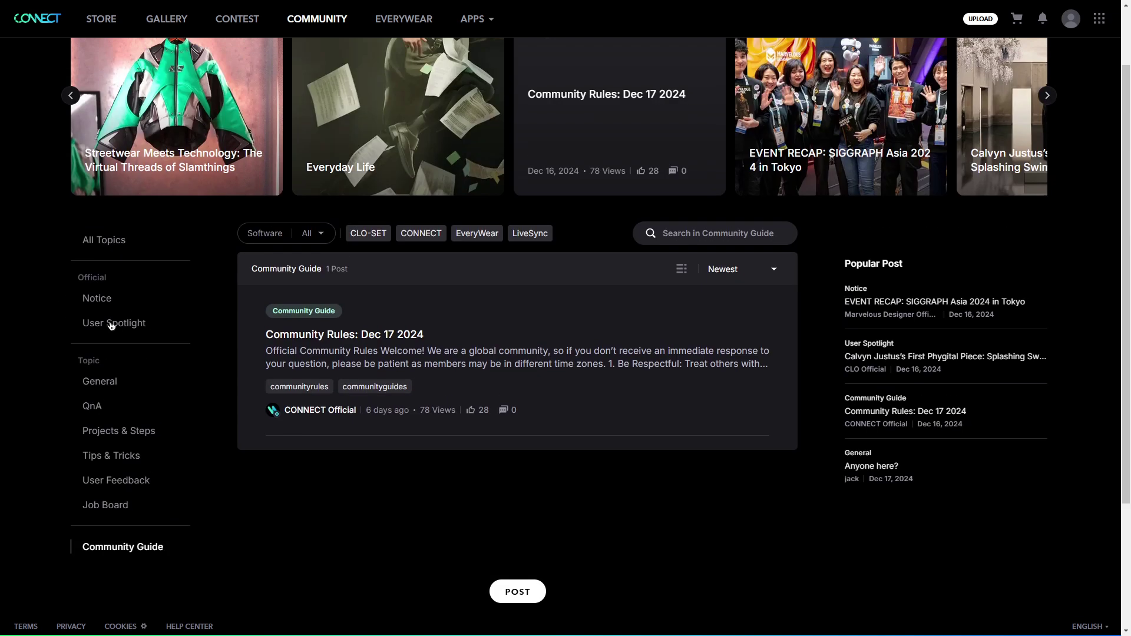
Browse the official User Spotlight and Notice posts of the community.
{"action": "left_click", "coordinate": [111, 324]}
{"action": "scroll", "coordinate": [102, 122], "scroll_direction": "down", "scroll_amount": 20}
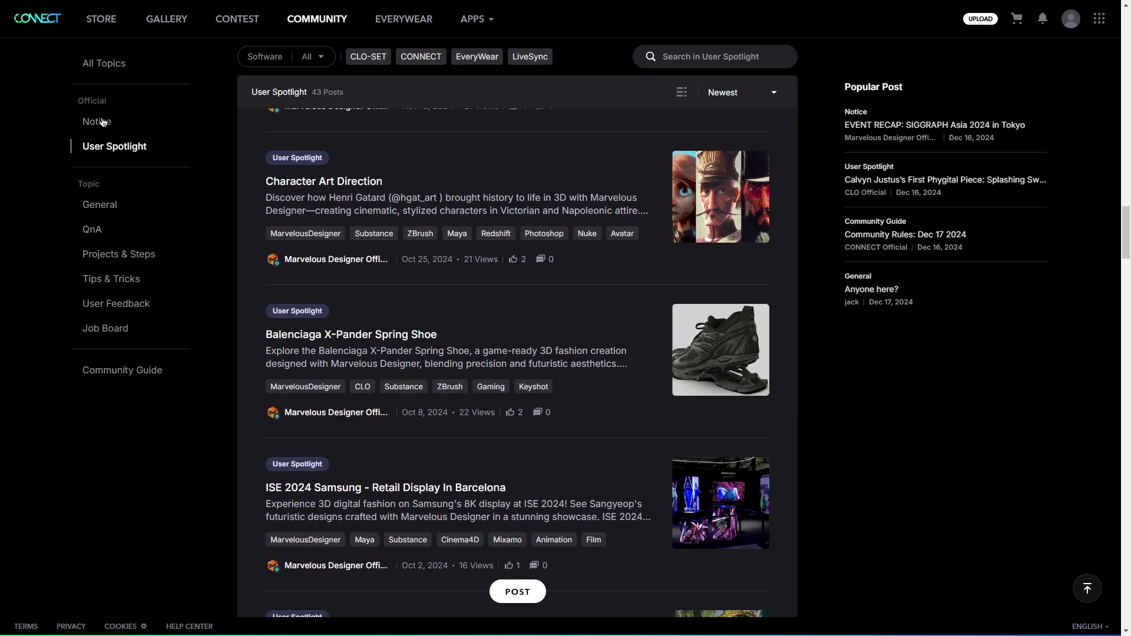
{"action": "left_click", "coordinate": [101, 122]}
{"action": "scroll", "coordinate": [324, 259], "scroll_direction": "down", "scroll_amount": 20}
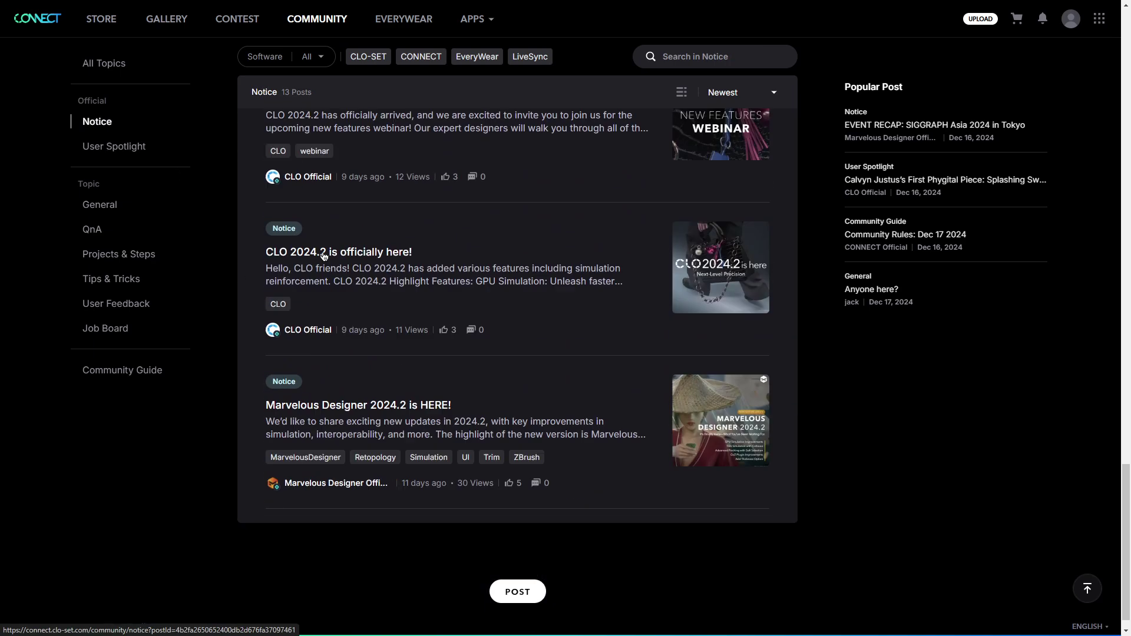
{"action": "scroll", "coordinate": [323, 256], "scroll_direction": "up", "scroll_amount": 15}
Filter the posts in Notice and All Topics by the suggested tags CLO-SET, CONNECT, EveryWear and LiveSync.
{"action": "left_click", "coordinate": [370, 315]}
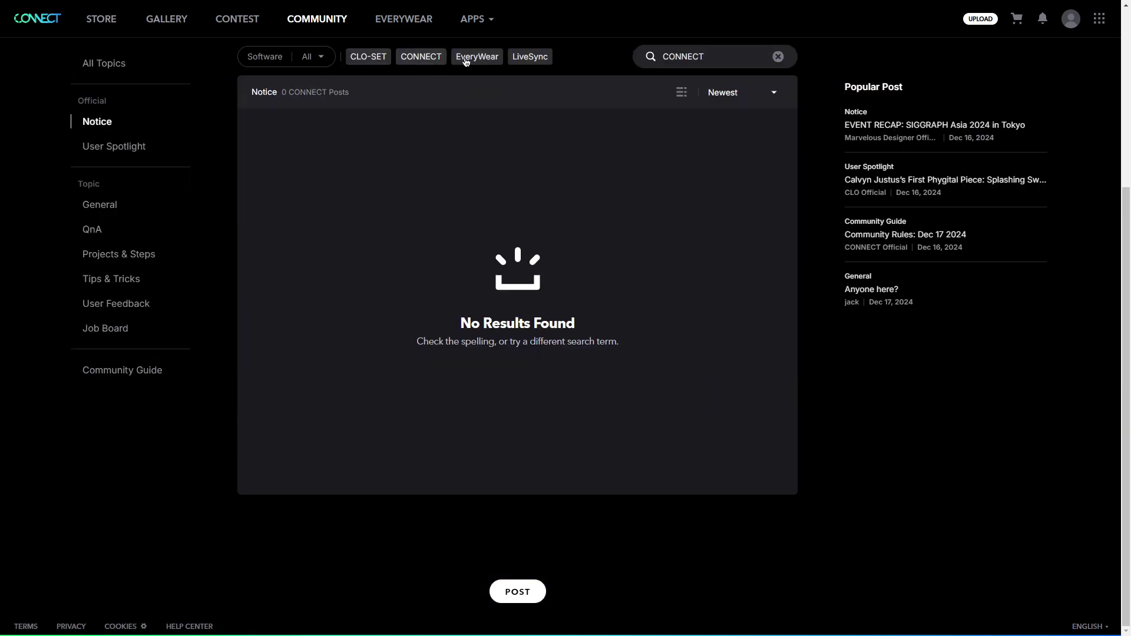
{"action": "left_click", "coordinate": [517, 57]}
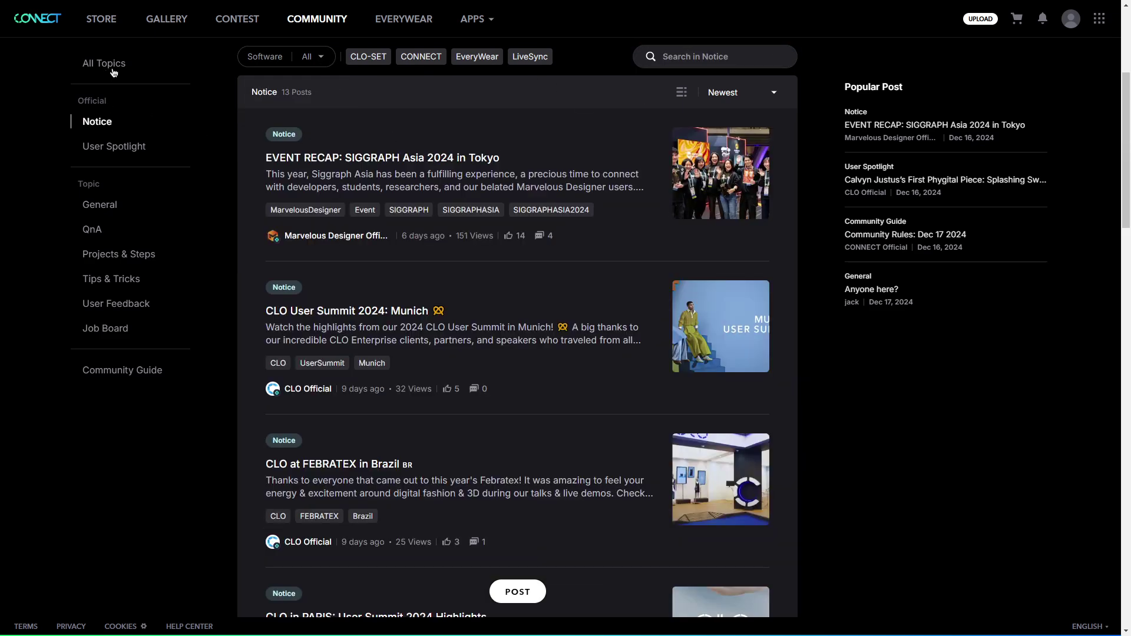
{"action": "left_click", "coordinate": [114, 72]}
{"action": "left_click", "coordinate": [373, 313]}
{"action": "left_click", "coordinate": [419, 55]}
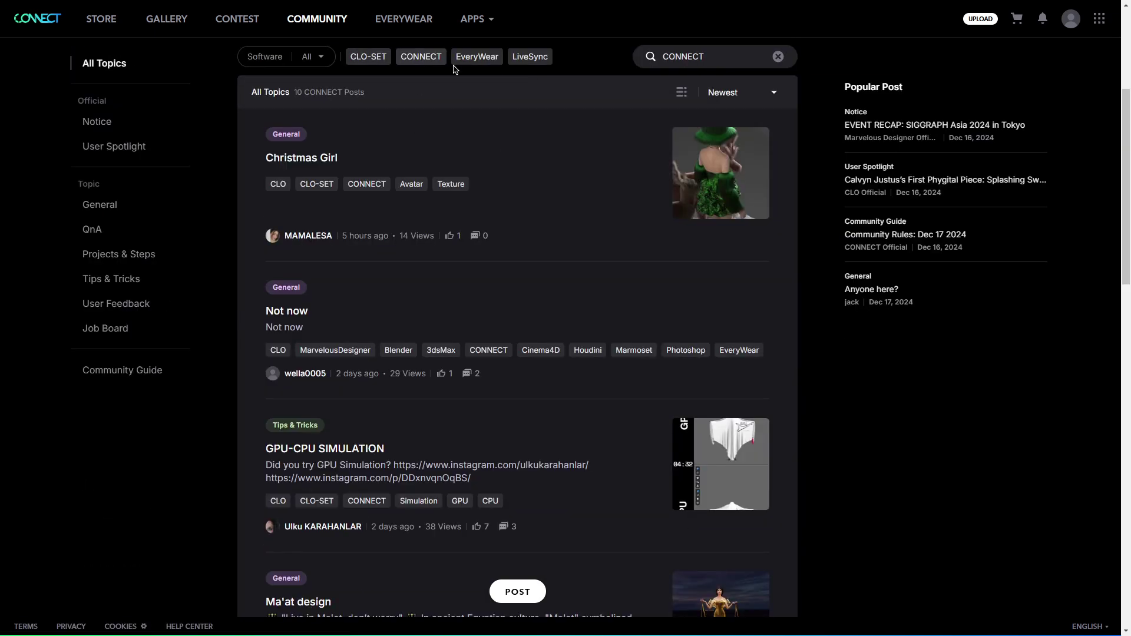
{"action": "left_click", "coordinate": [476, 56]}
{"action": "left_click", "coordinate": [530, 56]}
Return to the unfiltered Community overview and page through the featured posts above the topic list.
{"action": "left_click", "coordinate": [317, 19]}
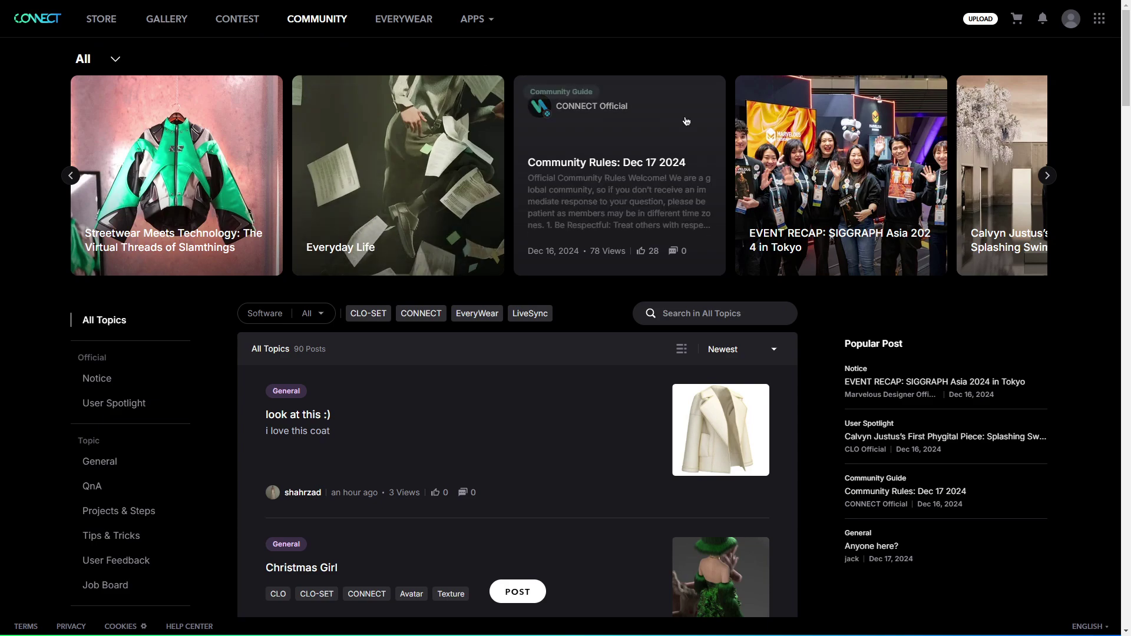
{"action": "left_click", "coordinate": [1047, 175]}
{"action": "left_click", "coordinate": [1047, 176]}
{"action": "left_click", "coordinate": [1048, 176]}
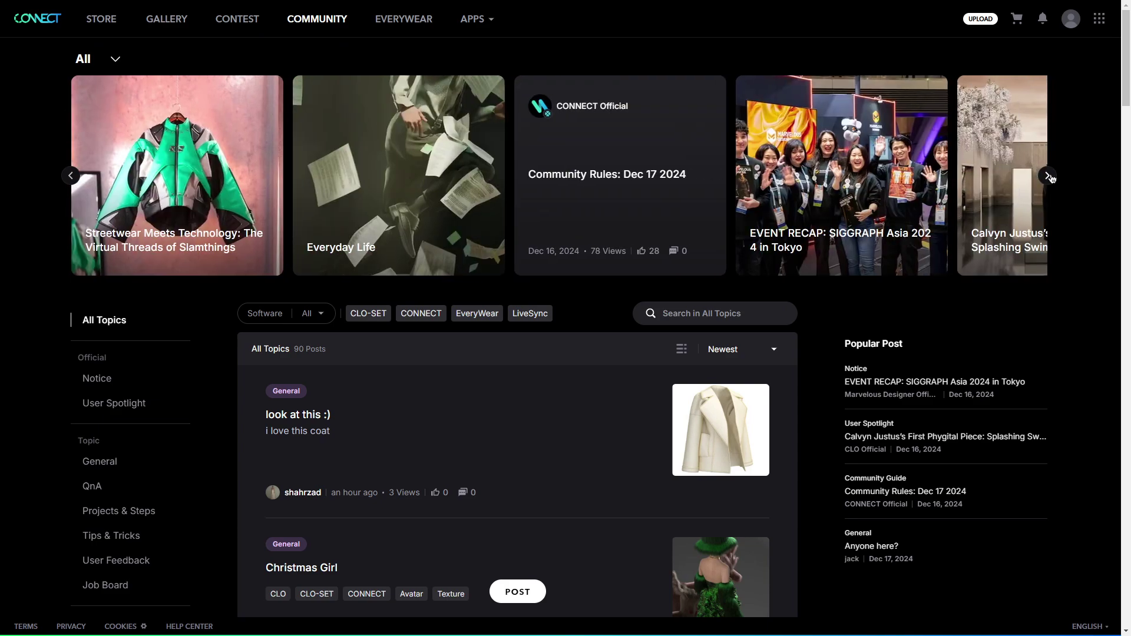
{"action": "left_click", "coordinate": [1047, 175]}
{"action": "left_click", "coordinate": [1047, 175]}
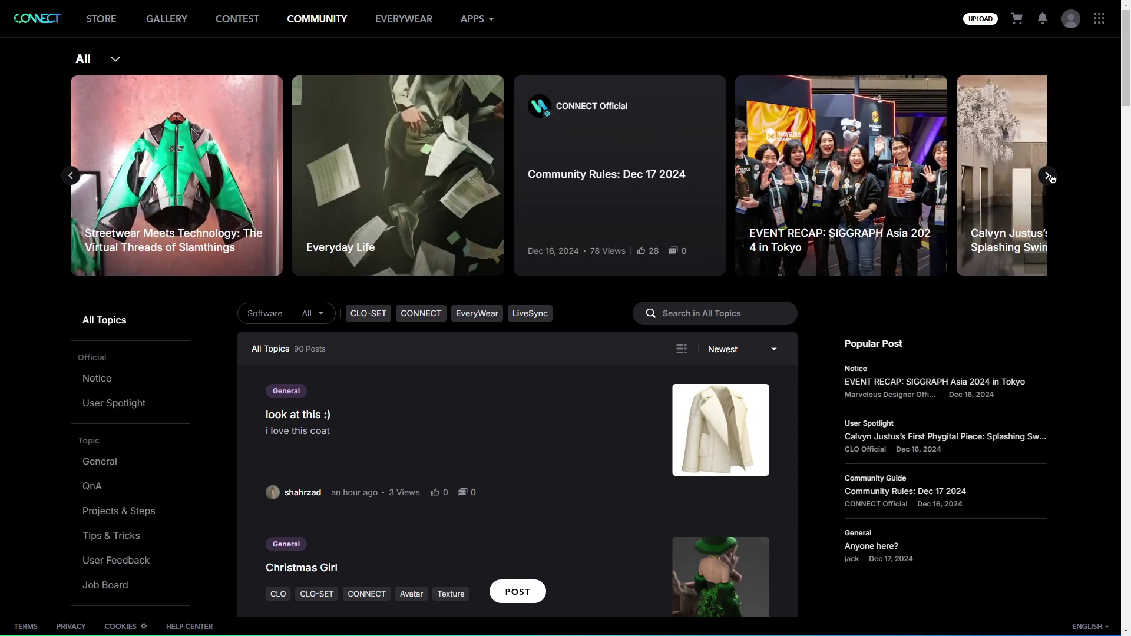
{"action": "scroll", "coordinate": [1069, 236], "scroll_direction": "down", "scroll_amount": 2}
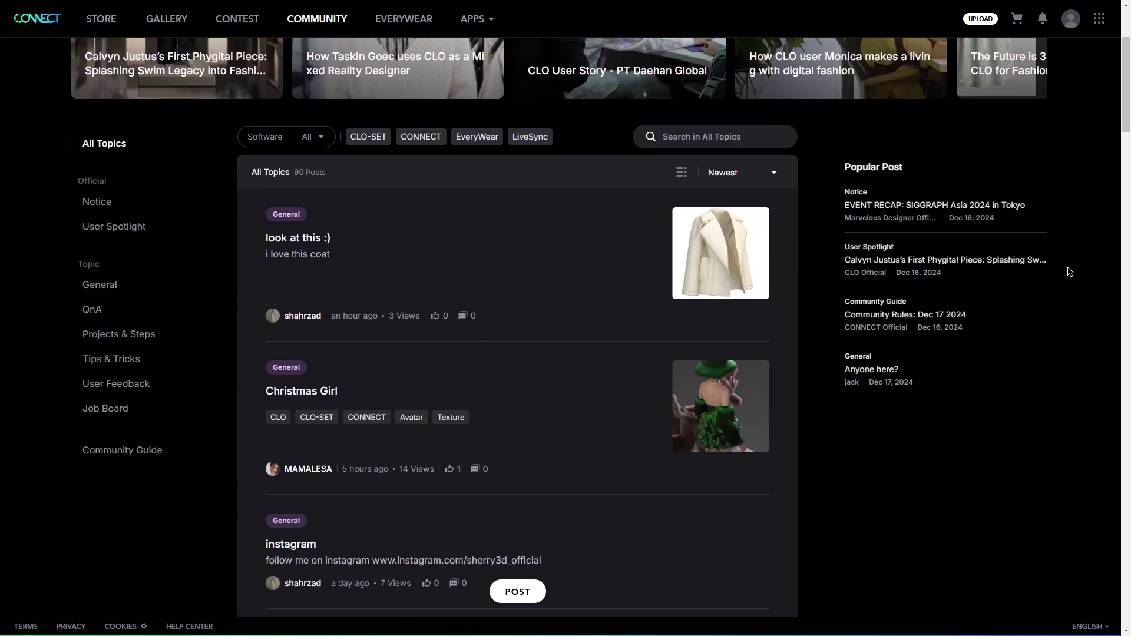
Open the Gallery and browse the featured garment artworks.
{"action": "left_click", "coordinate": [171, 24]}
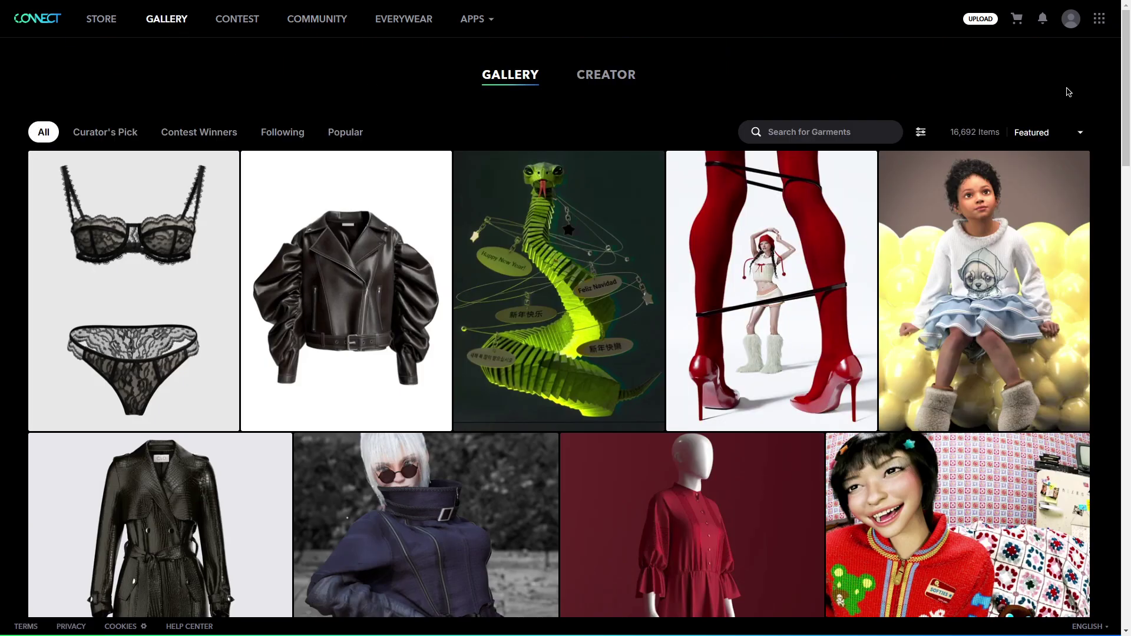
{"action": "scroll", "coordinate": [1069, 93], "scroll_direction": "down", "scroll_amount": 18}
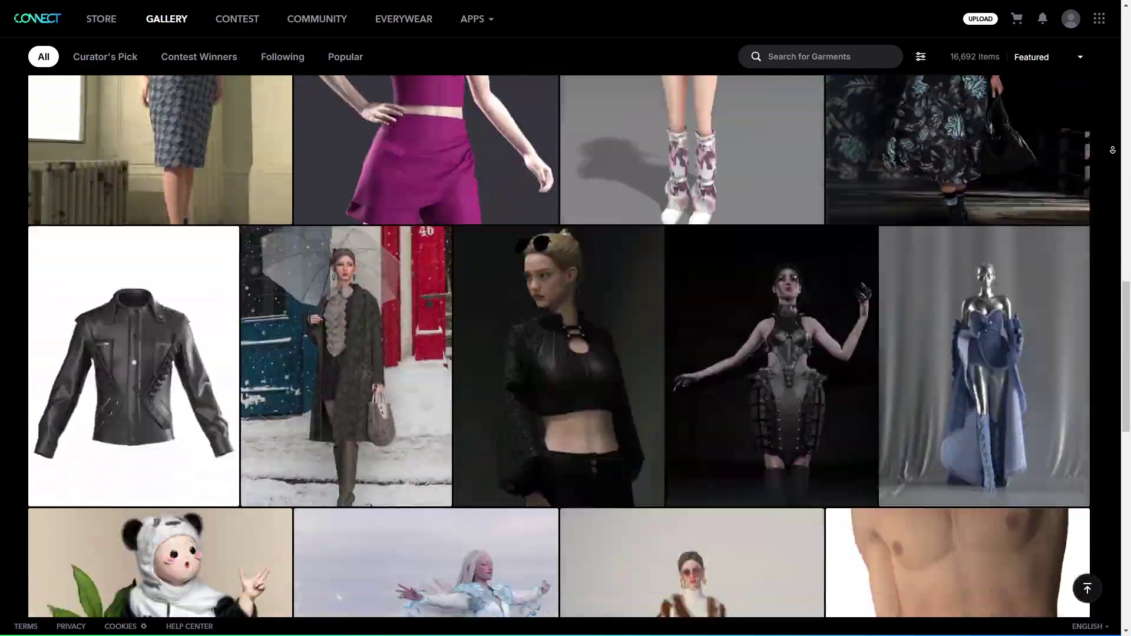
{"action": "scroll", "coordinate": [560, 346], "scroll_direction": "down", "scroll_amount": 20}
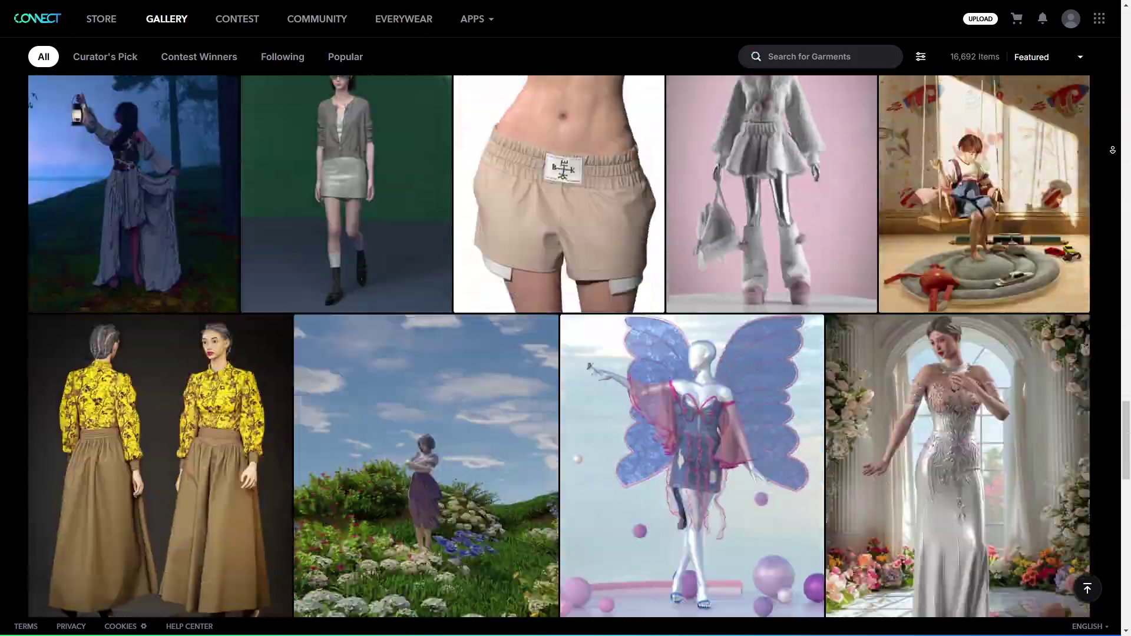
{"action": "scroll", "coordinate": [560, 346], "scroll_direction": "down", "scroll_amount": 20}
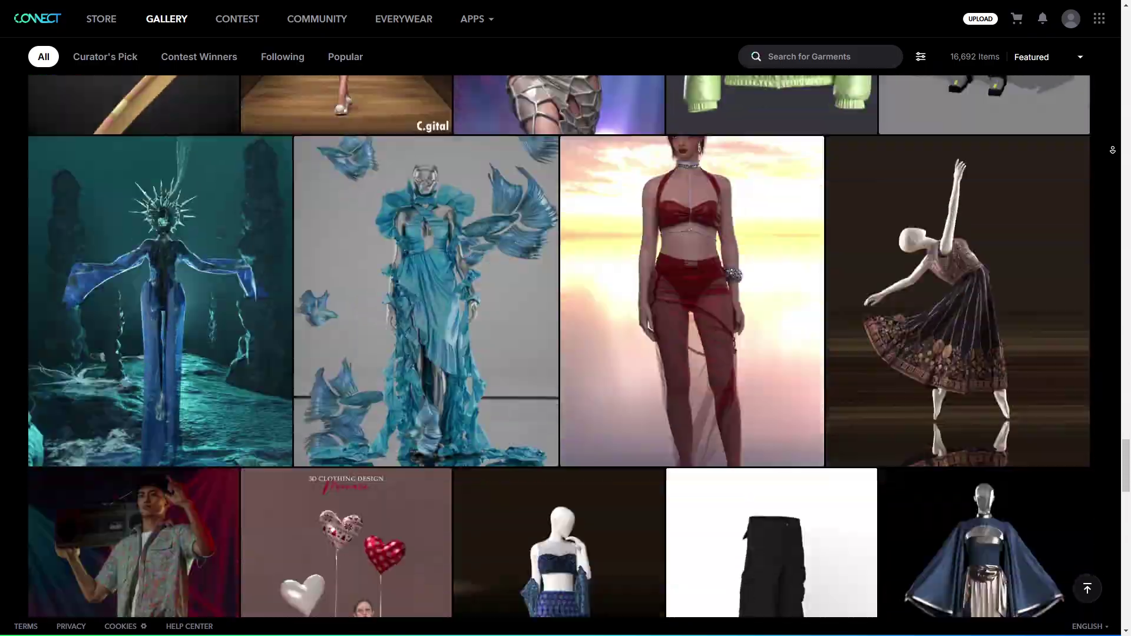
{"action": "scroll", "coordinate": [560, 347], "scroll_direction": "down", "scroll_amount": 15}
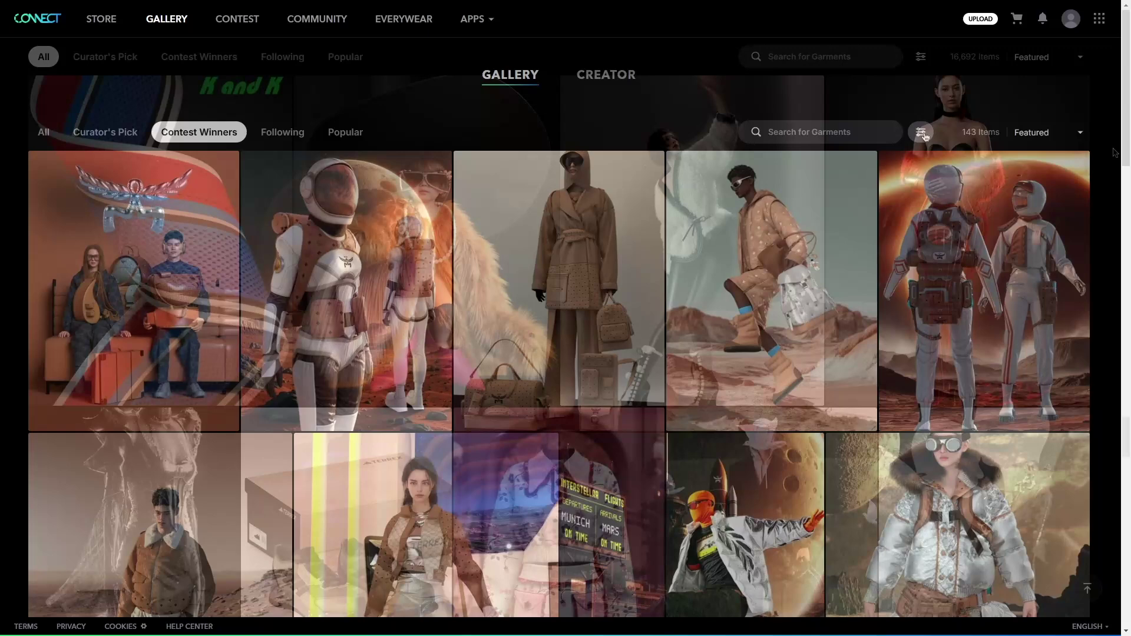
Show the gallery filters for Contest Winners and limit Gender & Age to Men.
{"action": "left_click", "coordinate": [920, 132]}
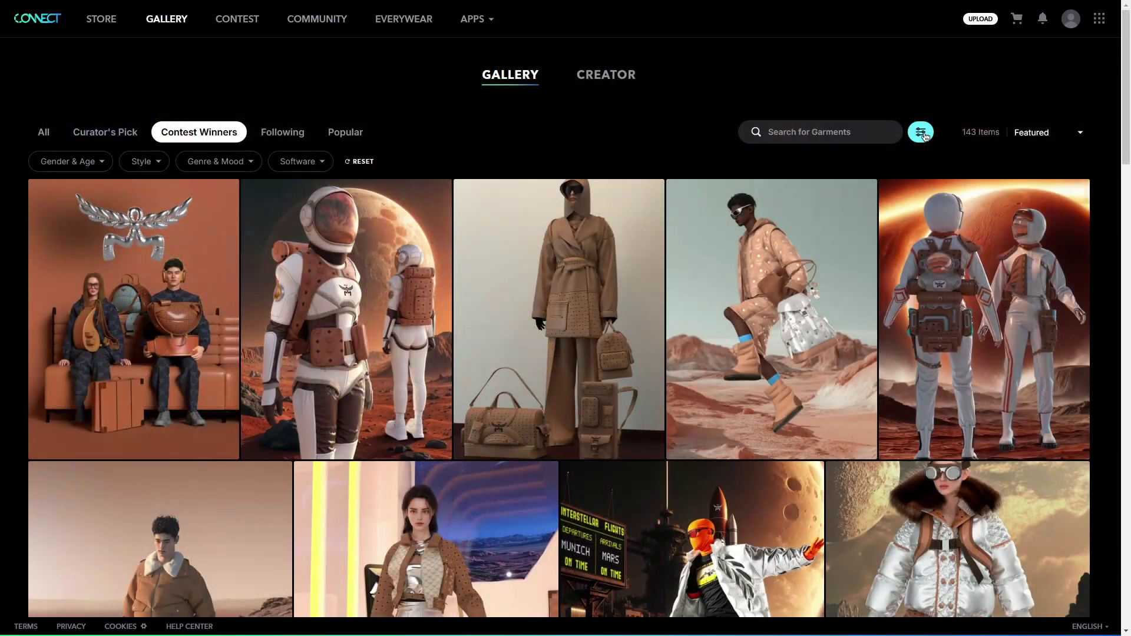
{"action": "left_click", "coordinate": [95, 165]}
{"action": "left_click", "coordinate": [57, 196]}
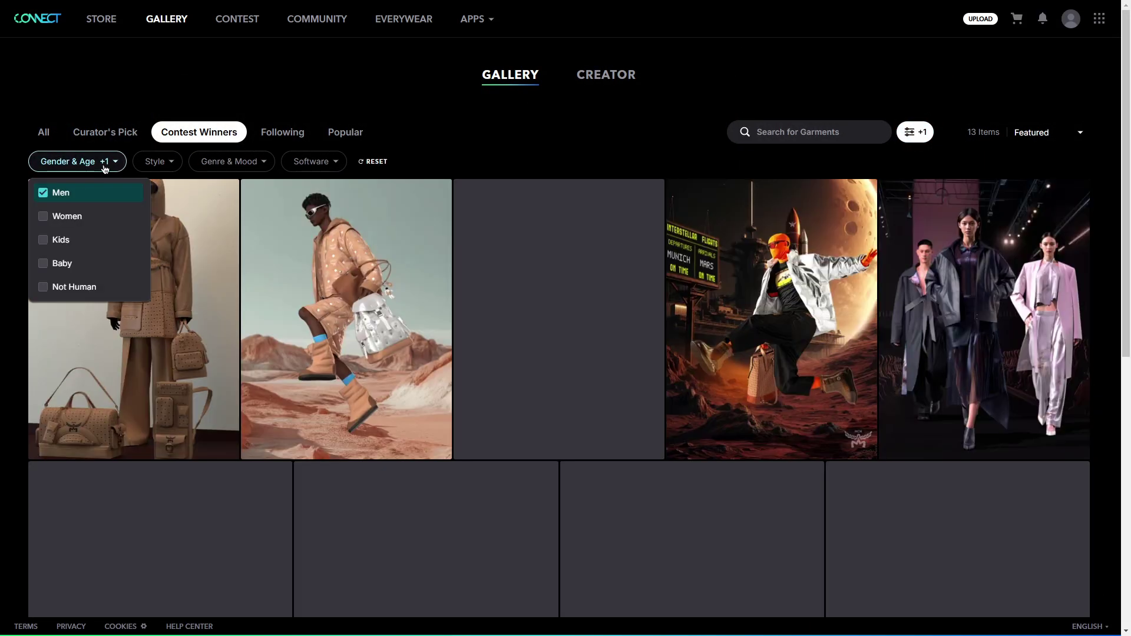
Filter the contest winners by all Single styles, clear that selection, and filter by all Outfits styles instead.
{"action": "left_click", "coordinate": [155, 164]}
{"action": "left_click", "coordinate": [147, 216]}
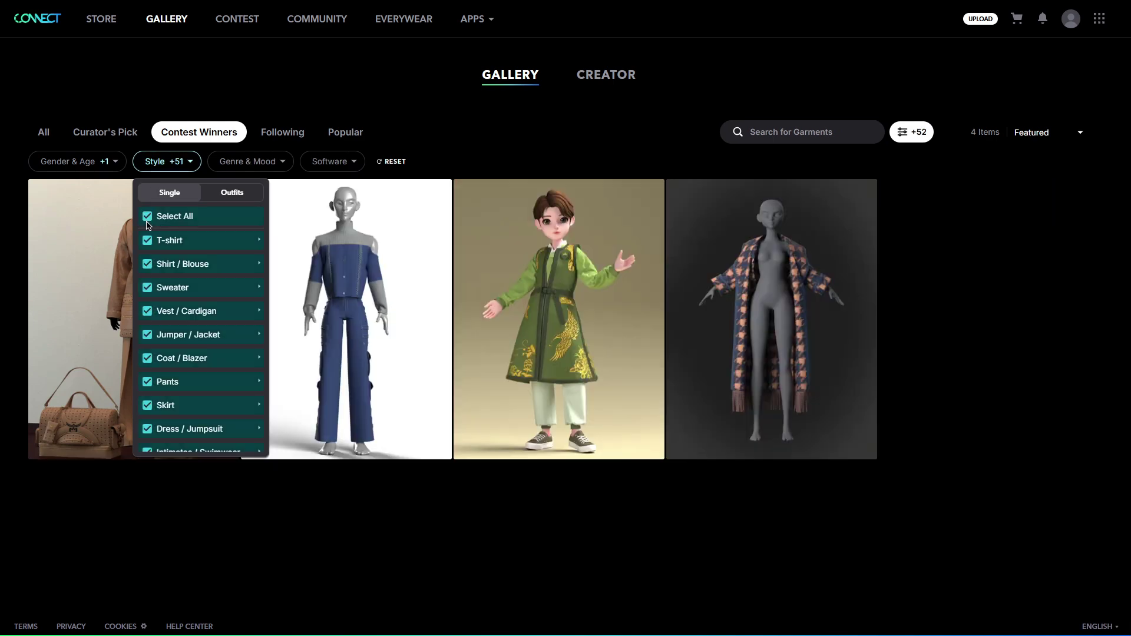
{"action": "left_click", "coordinate": [147, 222]}
{"action": "mouse_move", "coordinate": [157, 240]}
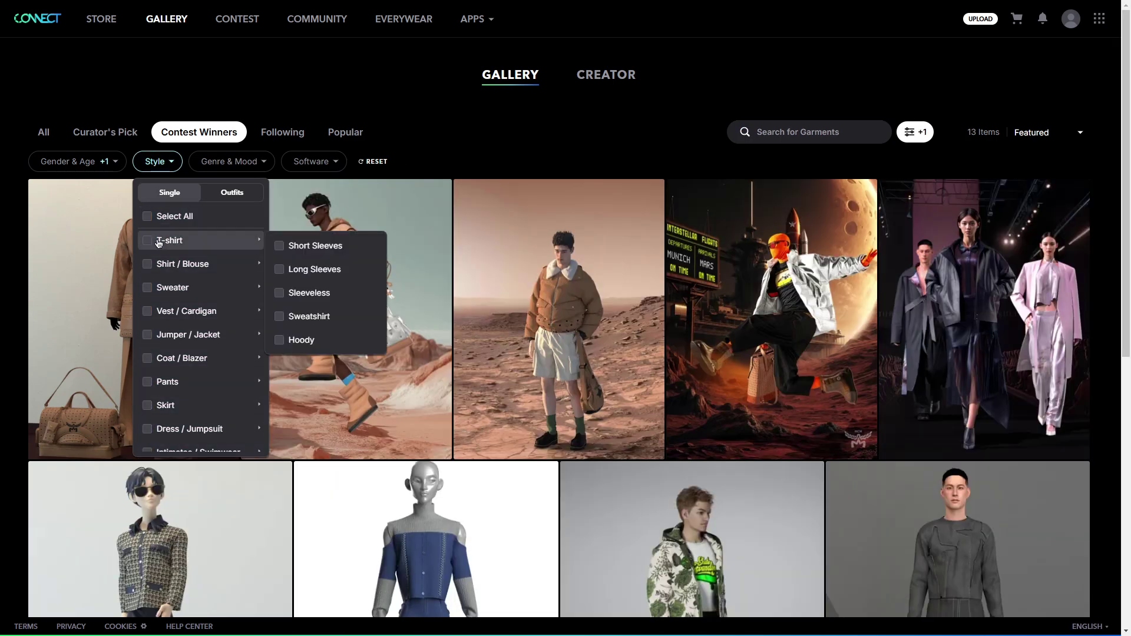
{"action": "left_click", "coordinate": [148, 217]}
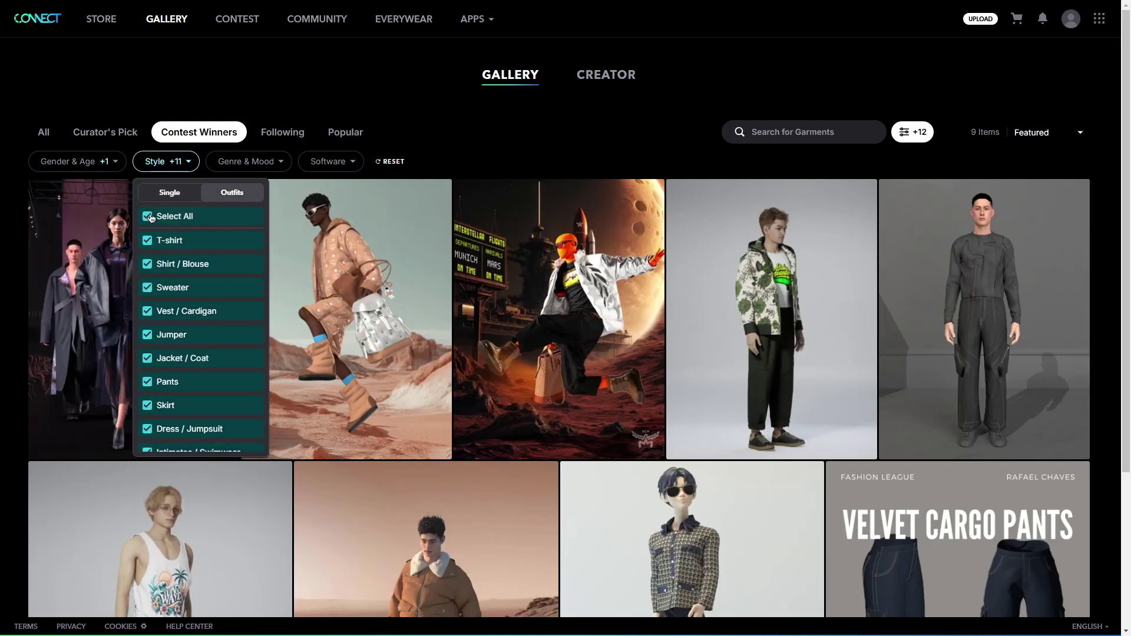
{"action": "left_click", "coordinate": [190, 162]}
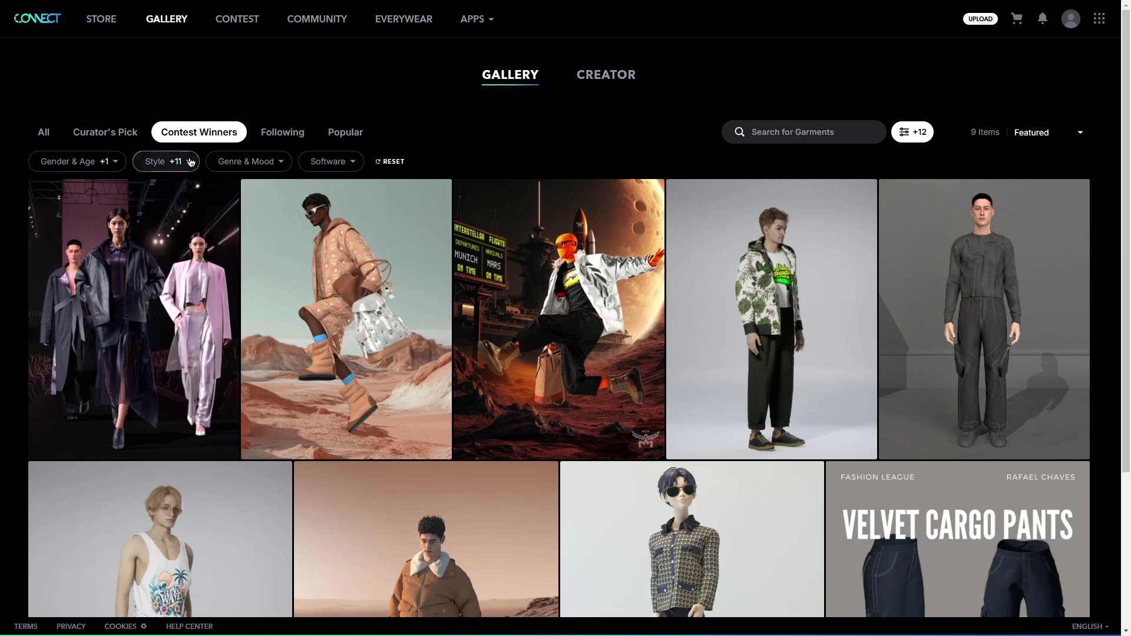
Try the Daily Casual and Formal options of the Genre & Mood filter, clearing each one again.
{"action": "left_click", "coordinate": [250, 162]}
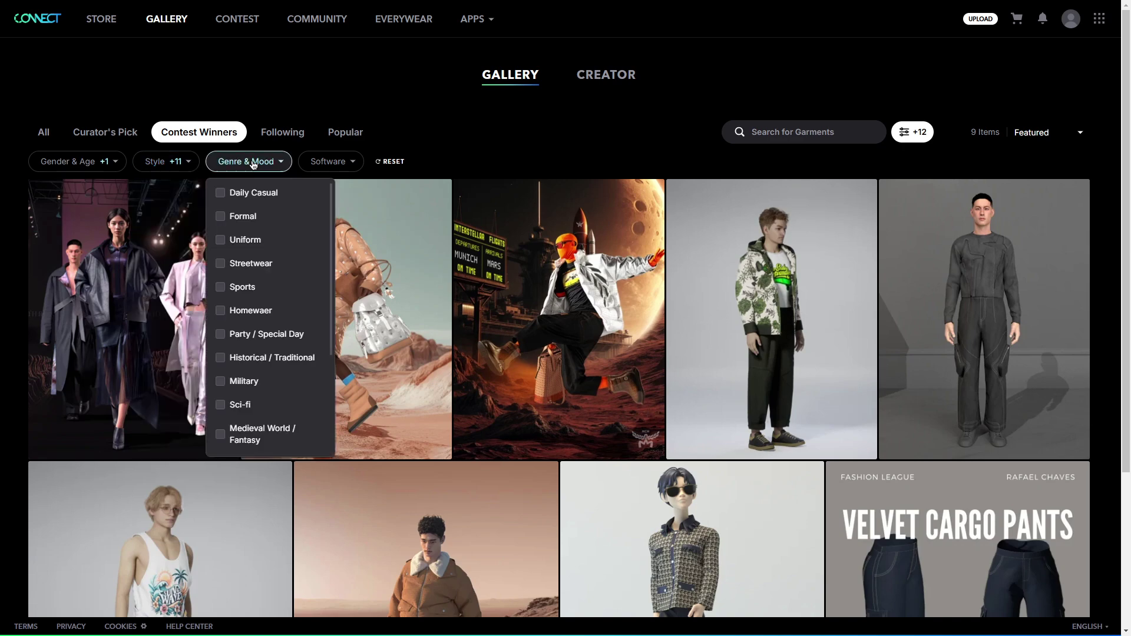
{"action": "left_click", "coordinate": [220, 194]}
{"action": "left_click", "coordinate": [219, 193]}
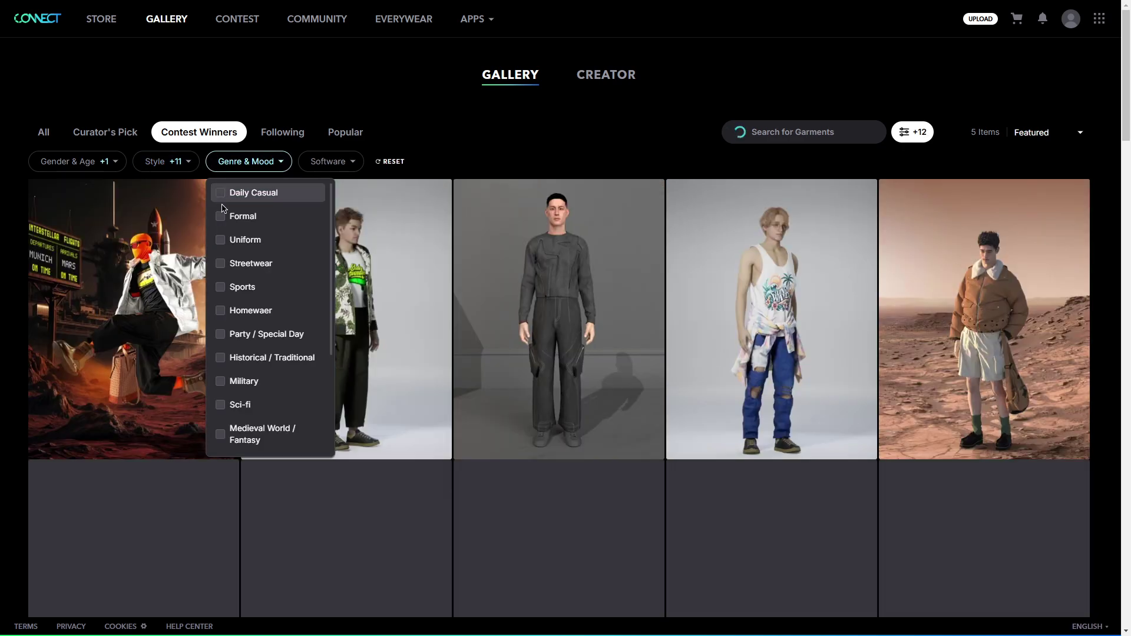
{"action": "left_click", "coordinate": [221, 217]}
{"action": "left_click", "coordinate": [221, 217]}
Try the Jinny and Marvelous Designer software filters, and reset all gallery filters.
{"action": "left_click", "coordinate": [330, 164]}
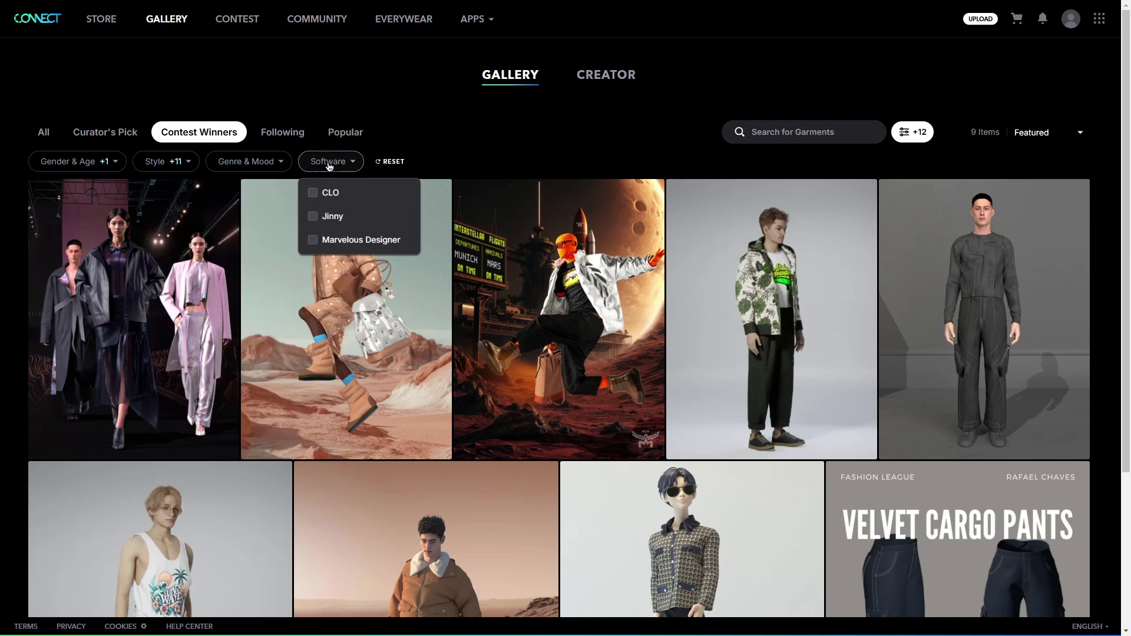
{"action": "left_click", "coordinate": [313, 217]}
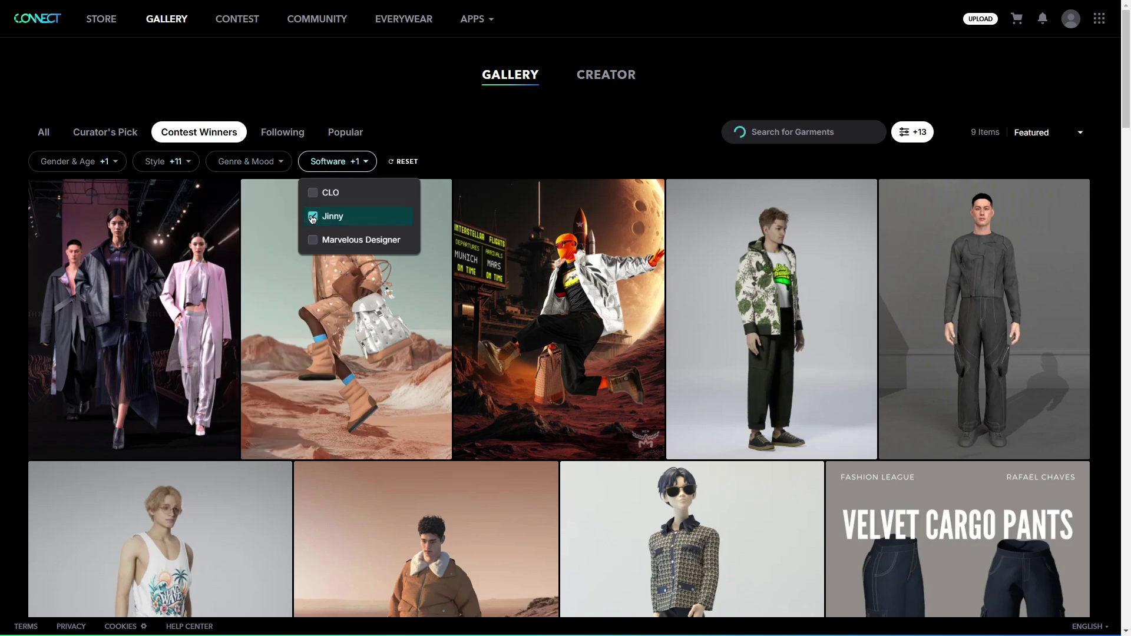
{"action": "left_click", "coordinate": [312, 240]}
{"action": "left_click", "coordinate": [313, 240]}
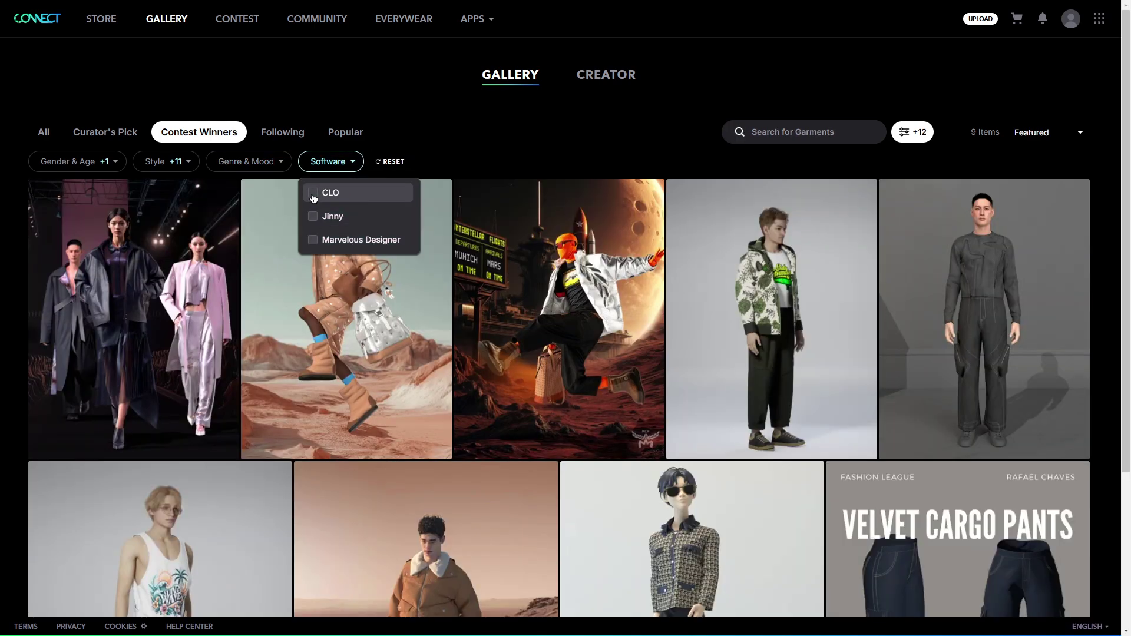
{"action": "left_click", "coordinate": [404, 161]}
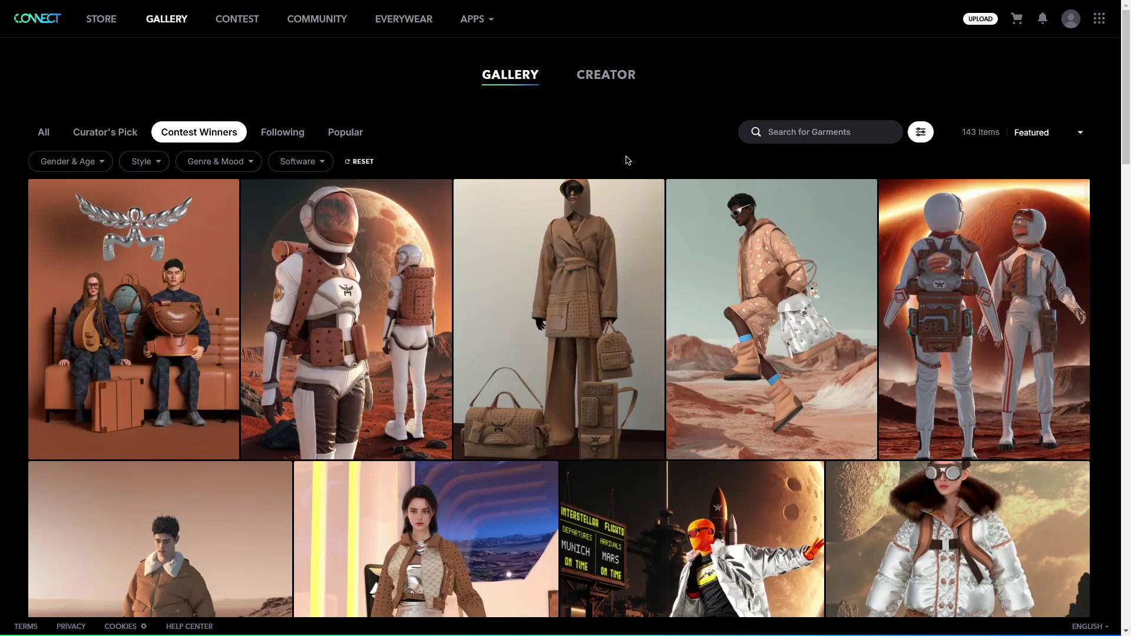
Open the Contest page and browse the ongoing contest and both pages of closed contests.
{"action": "left_click", "coordinate": [237, 19]}
{"action": "scroll", "coordinate": [29, 100], "scroll_direction": "down", "scroll_amount": 10}
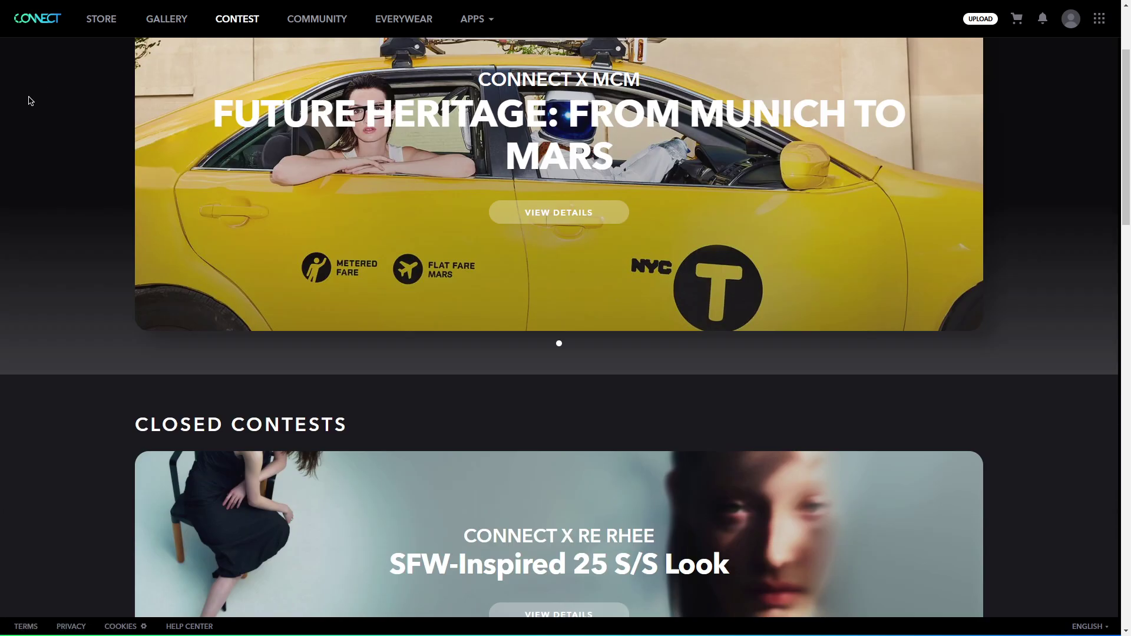
{"action": "scroll", "coordinate": [29, 100], "scroll_direction": "down", "scroll_amount": 13}
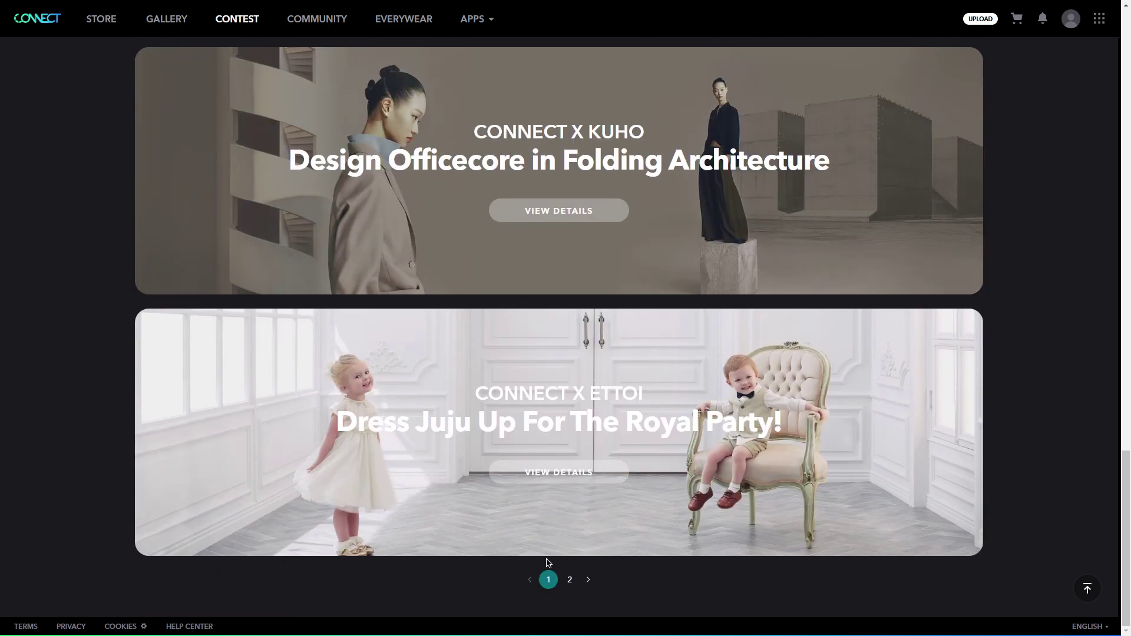
{"action": "left_click", "coordinate": [569, 580]}
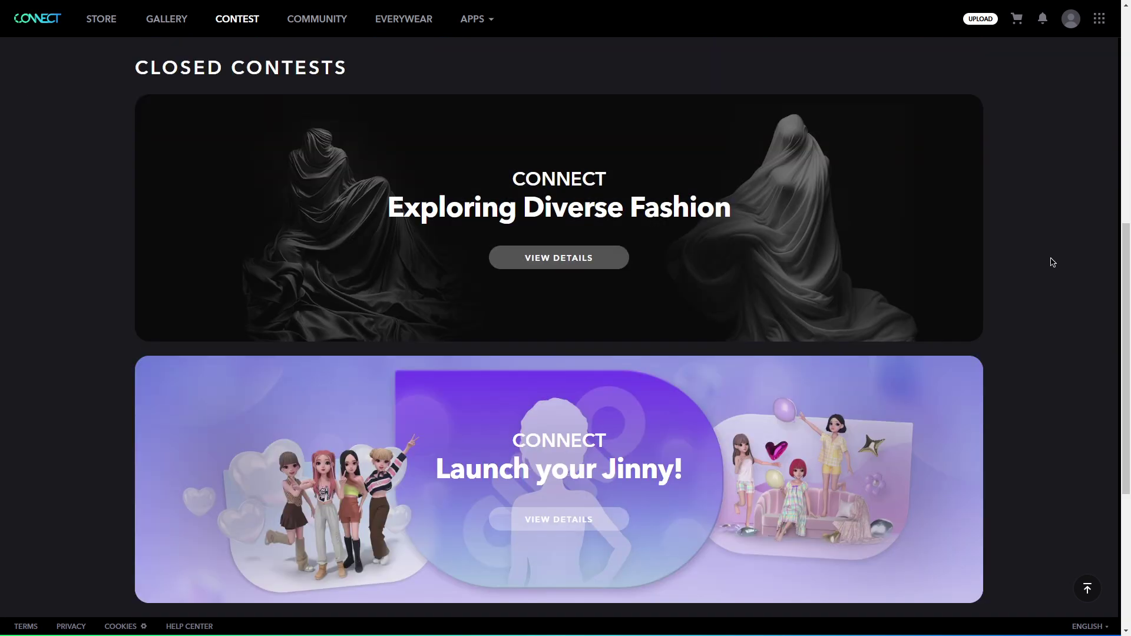
{"action": "scroll", "coordinate": [1088, 280], "scroll_direction": "down", "scroll_amount": 5}
{"action": "scroll", "coordinate": [823, 434], "scroll_direction": "up", "scroll_amount": 5}
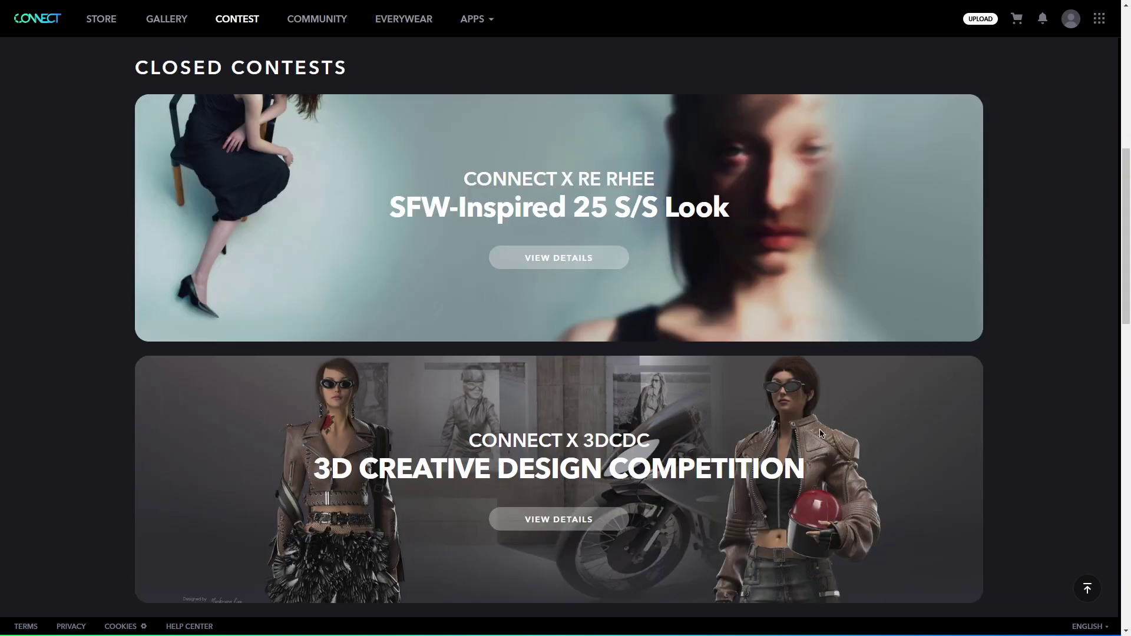
{"action": "scroll", "coordinate": [1019, 375], "scroll_direction": "up", "scroll_amount": 8}
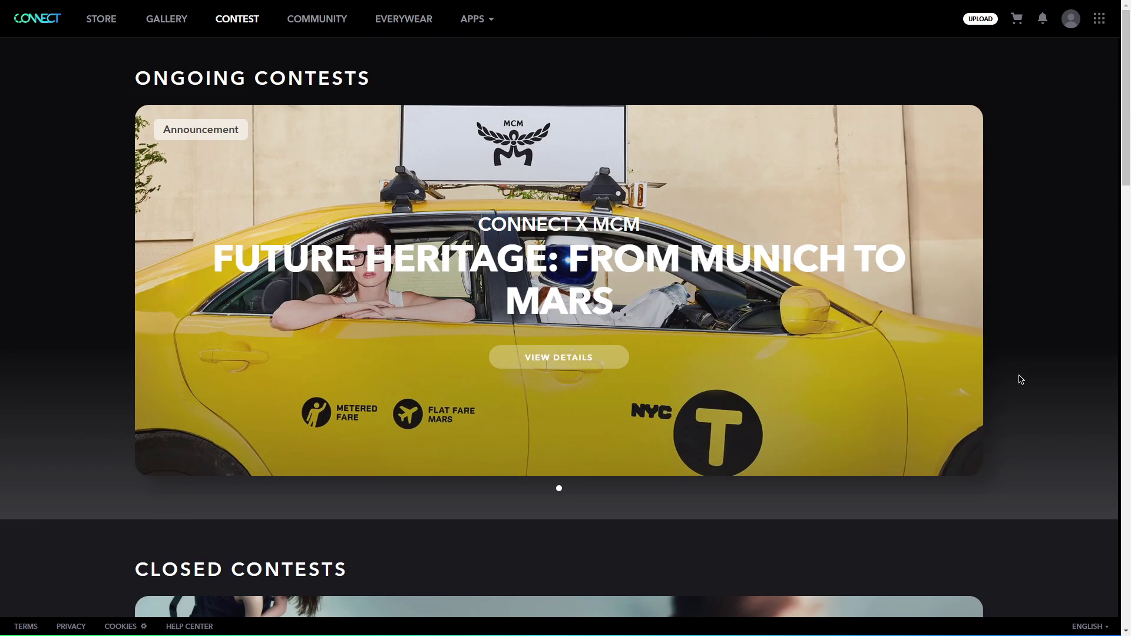
Open the details of the ongoing CONNECT X MCM contest and look through its awards from 1st to 4th place.
{"action": "left_click", "coordinate": [573, 360]}
{"action": "scroll", "coordinate": [929, 389], "scroll_direction": "down", "scroll_amount": 5}
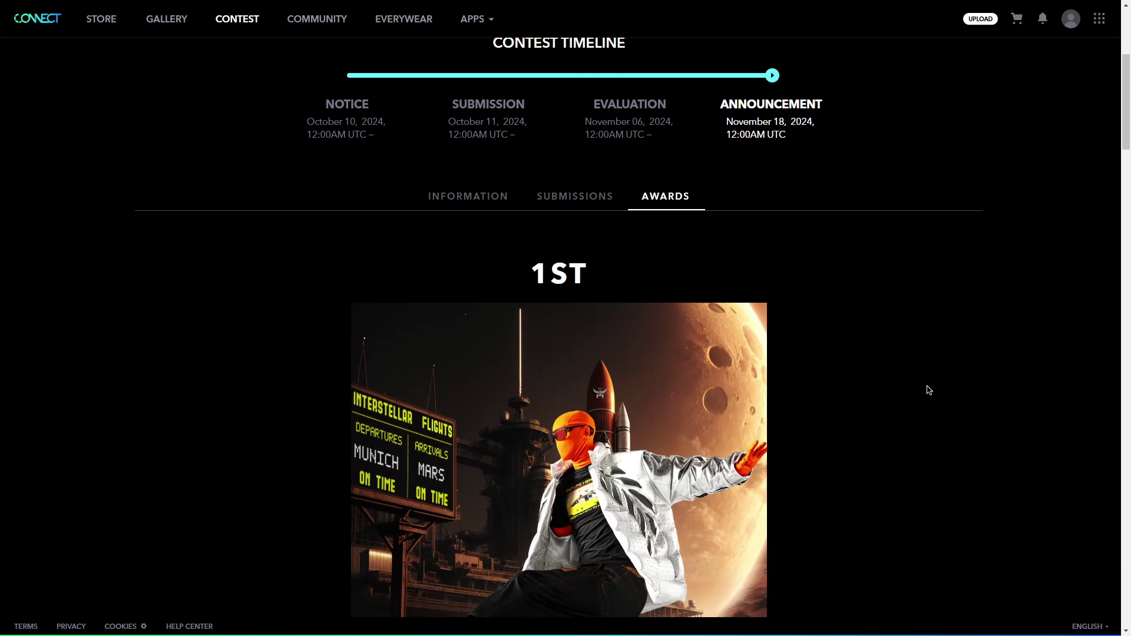
{"action": "scroll", "coordinate": [926, 390], "scroll_direction": "down", "scroll_amount": 20}
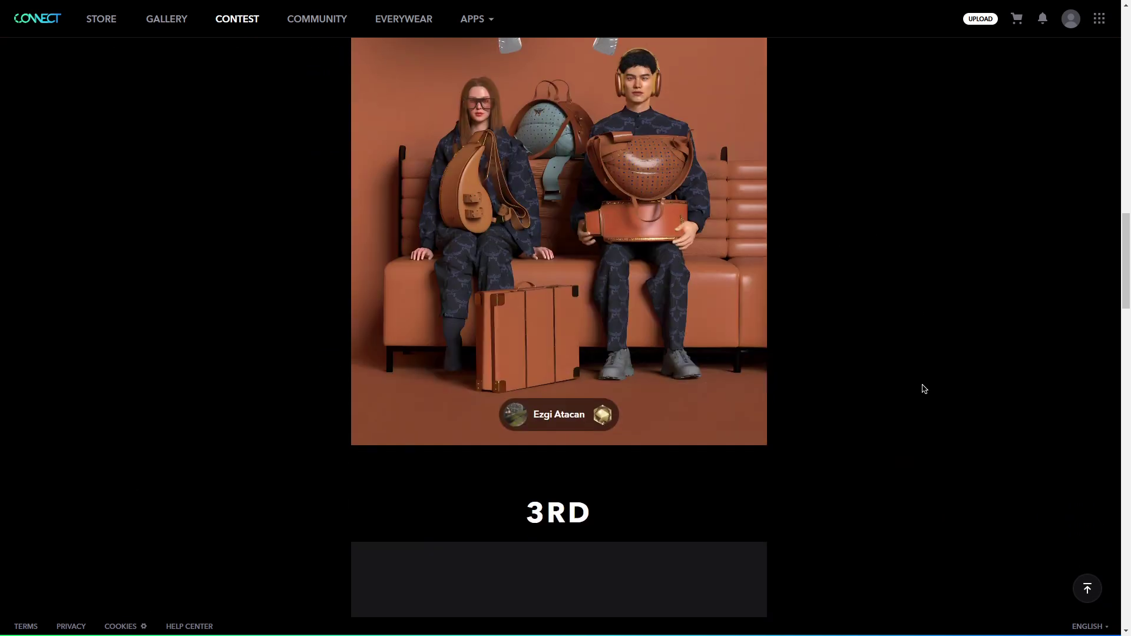
{"action": "scroll", "coordinate": [923, 389], "scroll_direction": "down", "scroll_amount": 15}
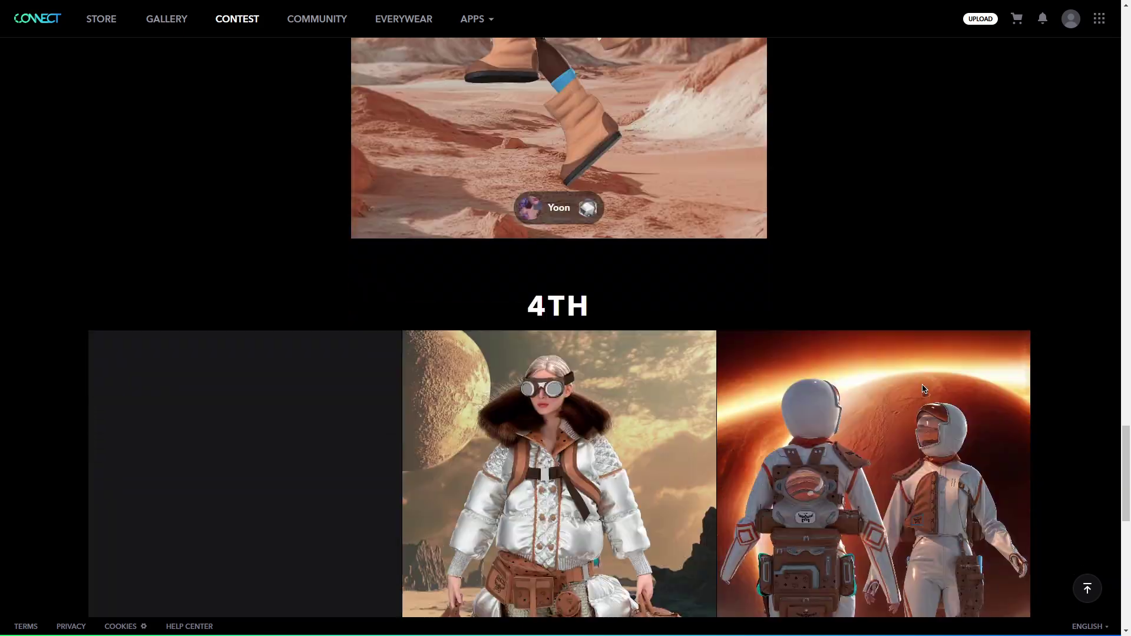
{"action": "scroll", "coordinate": [923, 386], "scroll_direction": "down", "scroll_amount": 6}
{"action": "key", "text": "Home"}
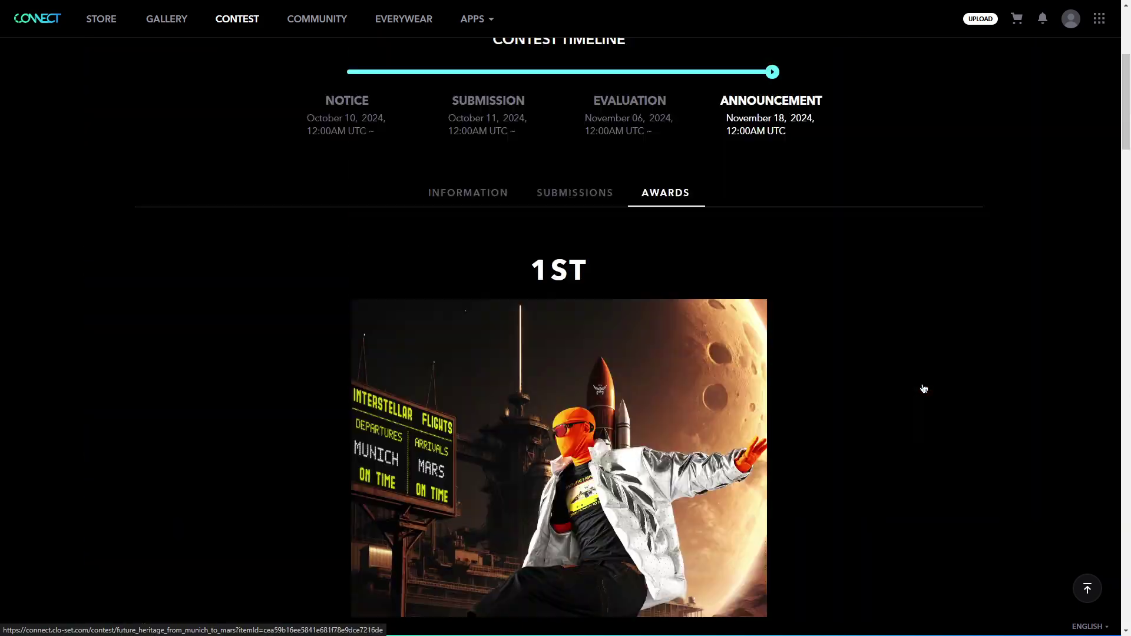
Look through the submissions and the information of the CONNECT X MCM contest.
{"action": "left_click", "coordinate": [575, 491]}
{"action": "scroll", "coordinate": [1005, 363], "scroll_direction": "down", "scroll_amount": 15}
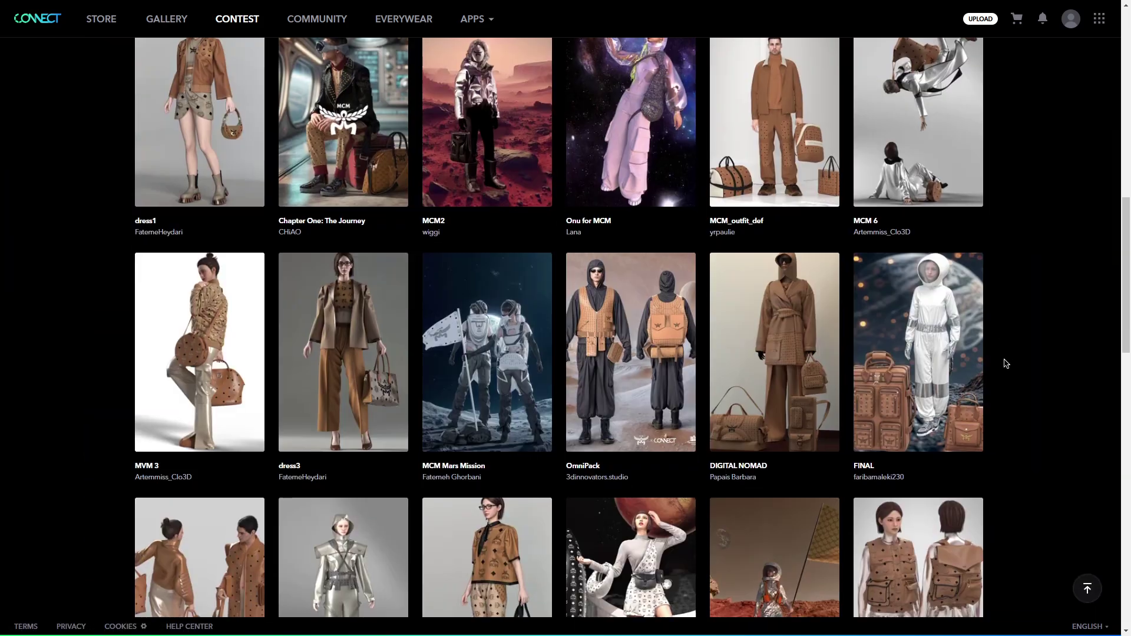
{"action": "scroll", "coordinate": [1004, 363], "scroll_direction": "down", "scroll_amount": 10}
{"action": "key", "text": "Home"}
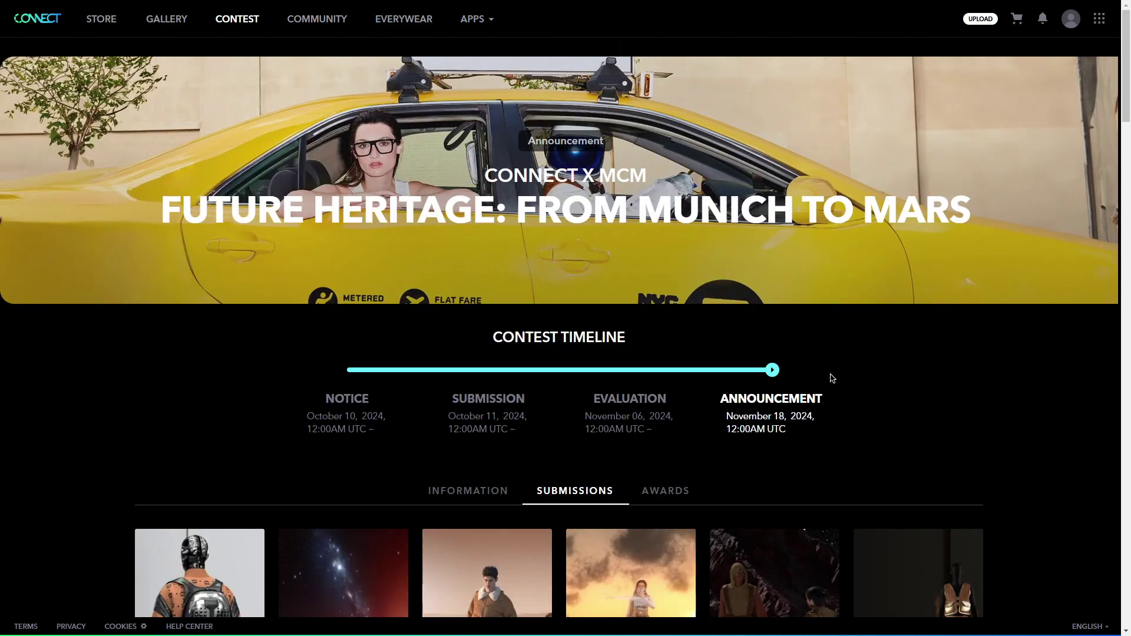
{"action": "left_click", "coordinate": [481, 491]}
{"action": "scroll", "coordinate": [988, 376], "scroll_direction": "down", "scroll_amount": 15}
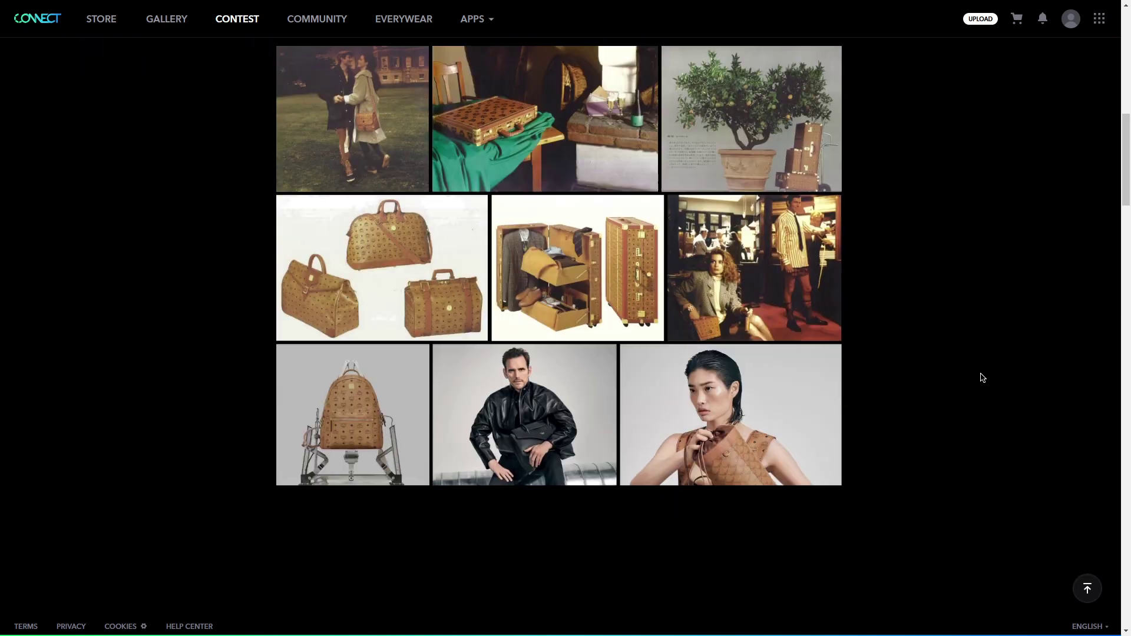
{"action": "key", "text": "Home"}
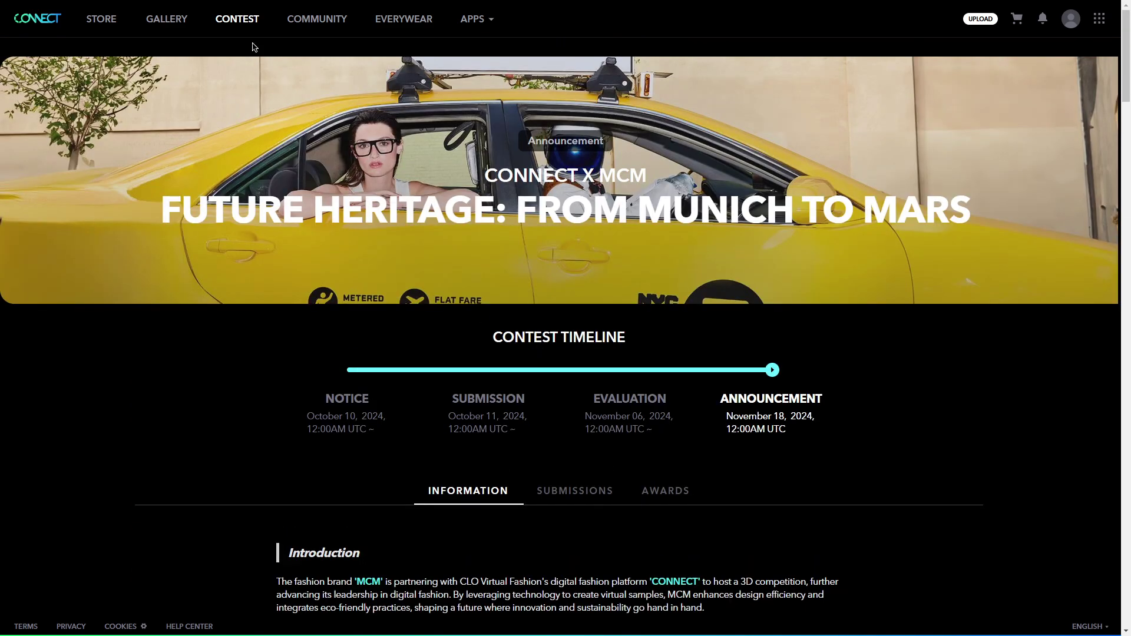
Open the closed CONNECT X RE RHEE contest SFW-Inspired 25 S/S Look and look through its awarded designs.
{"action": "left_click", "coordinate": [241, 20]}
{"action": "scroll", "coordinate": [369, 280], "scroll_direction": "down", "scroll_amount": 8}
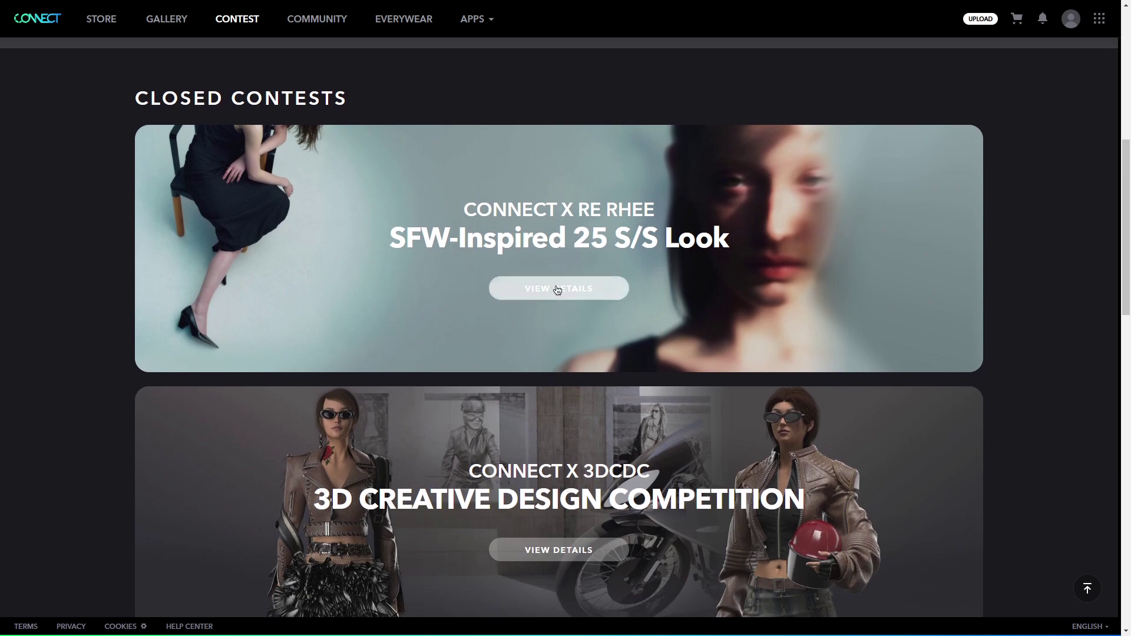
{"action": "left_click", "coordinate": [557, 289]}
{"action": "scroll", "coordinate": [962, 324], "scroll_direction": "down", "scroll_amount": 10}
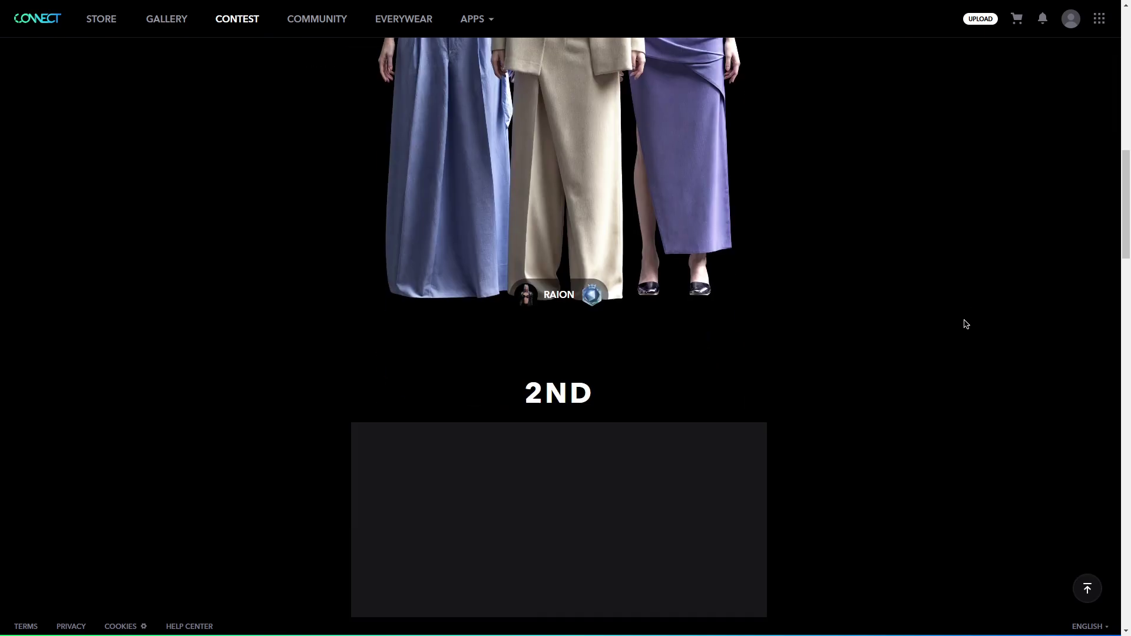
{"action": "scroll", "coordinate": [962, 323], "scroll_direction": "down", "scroll_amount": 20}
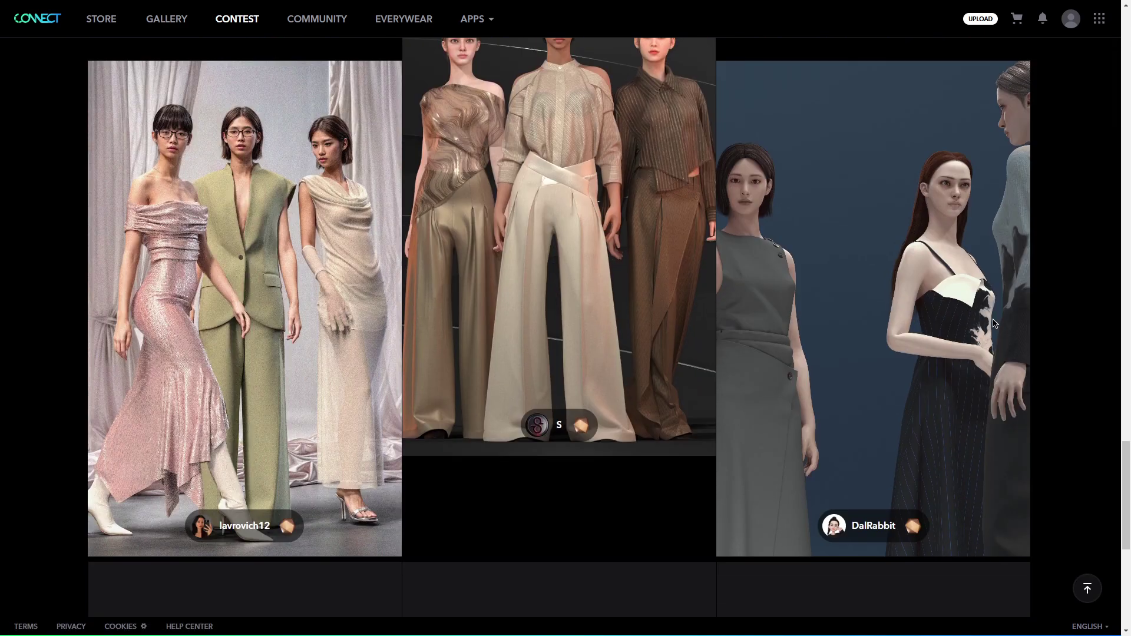
{"action": "scroll", "coordinate": [994, 323], "scroll_direction": "down", "scroll_amount": 5}
{"action": "key", "text": "Home"}
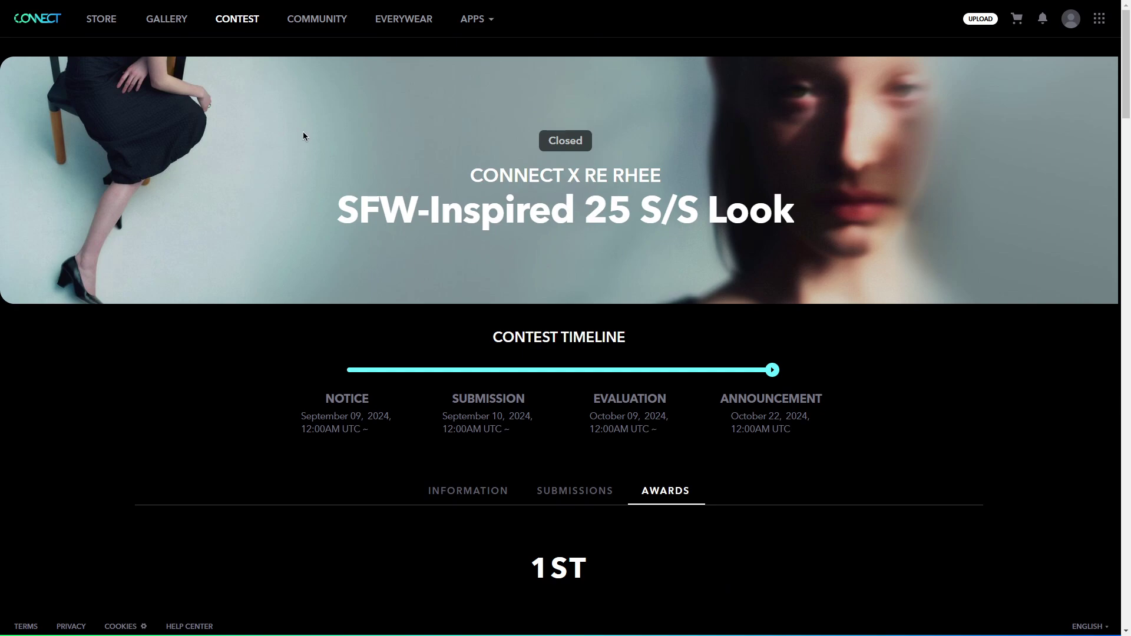
Open the closed CONNECT X KUHO contest Design Officecore in Folding Architecture and look through its awarded designs.
{"action": "left_click", "coordinate": [243, 19]}
{"action": "scroll", "coordinate": [977, 235], "scroll_direction": "down", "scroll_amount": 15}
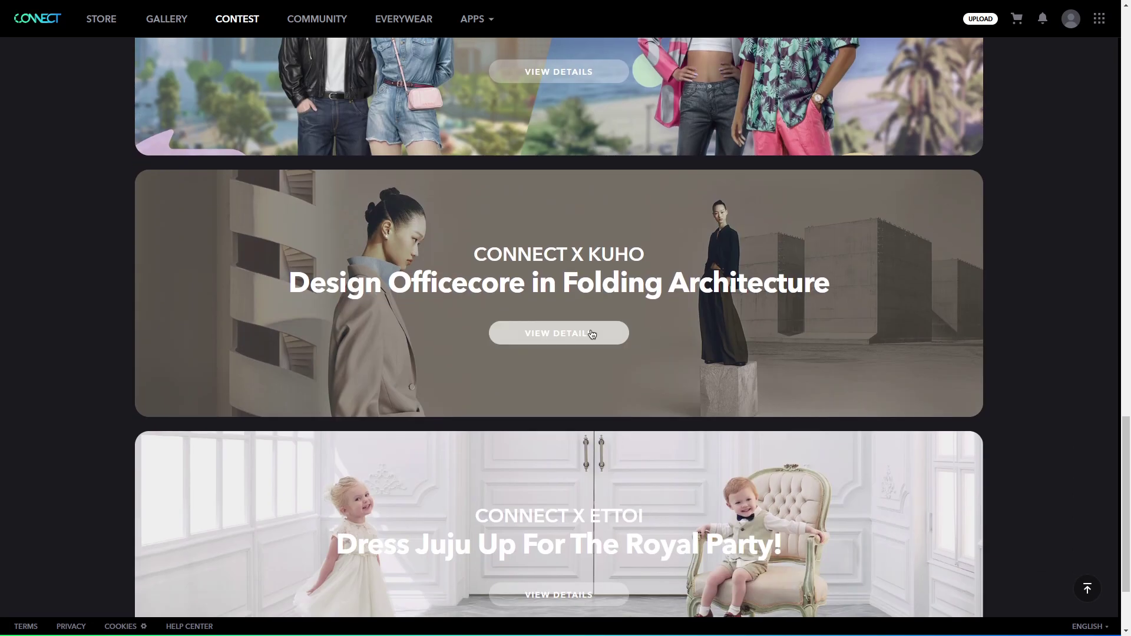
{"action": "left_click", "coordinate": [884, 323]}
{"action": "scroll", "coordinate": [976, 331], "scroll_direction": "down", "scroll_amount": 9}
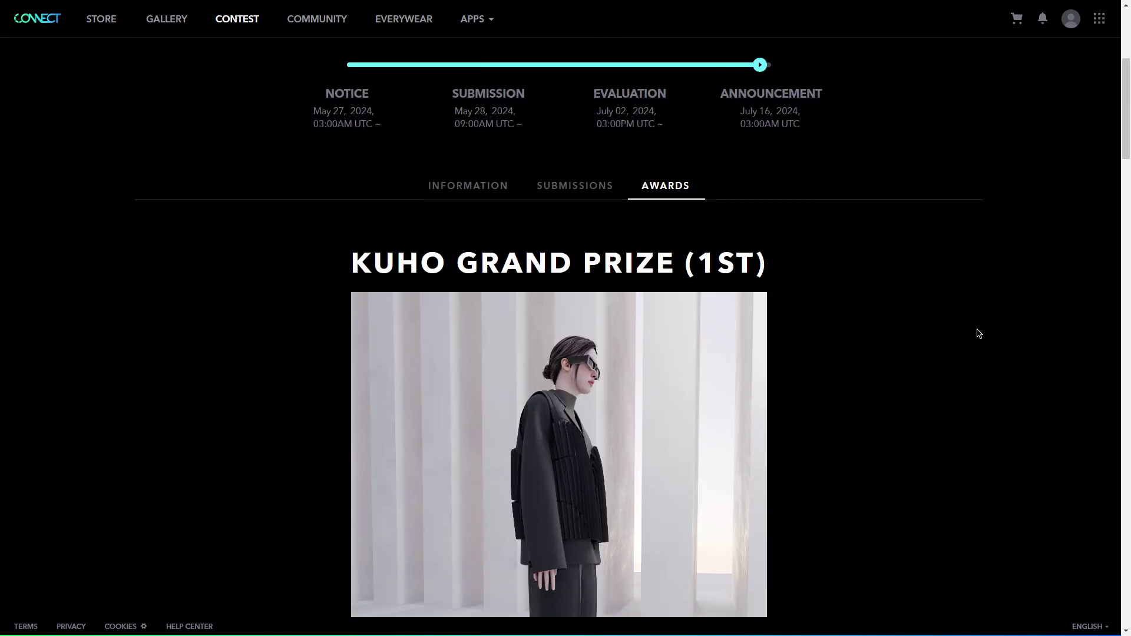
{"action": "scroll", "coordinate": [979, 334], "scroll_direction": "down", "scroll_amount": 20}
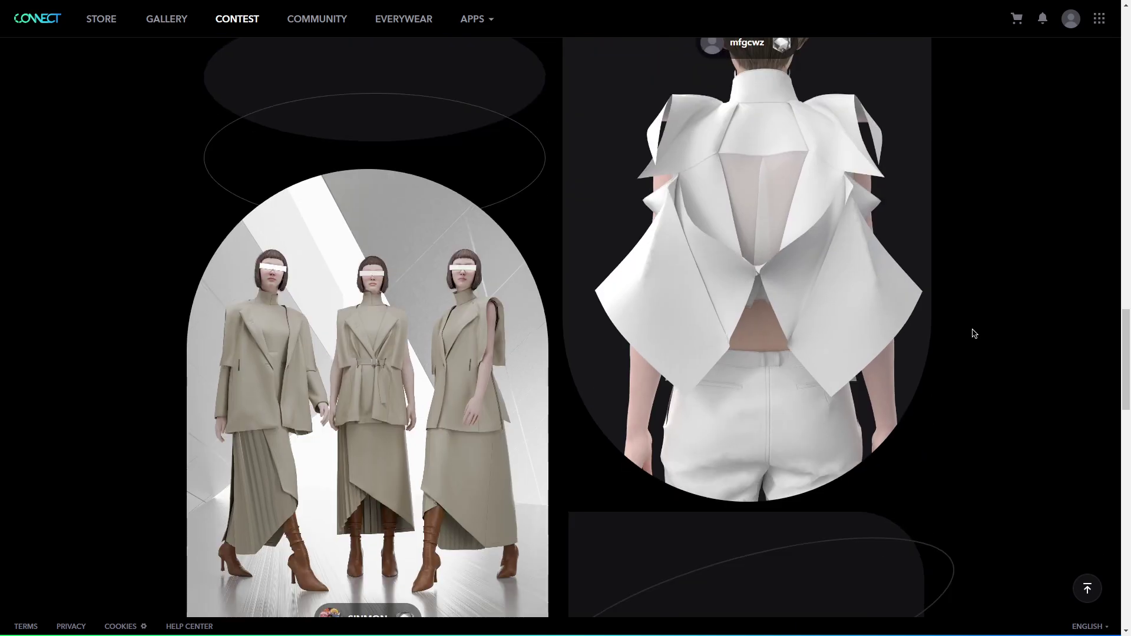
{"action": "scroll", "coordinate": [974, 334], "scroll_direction": "down", "scroll_amount": 10}
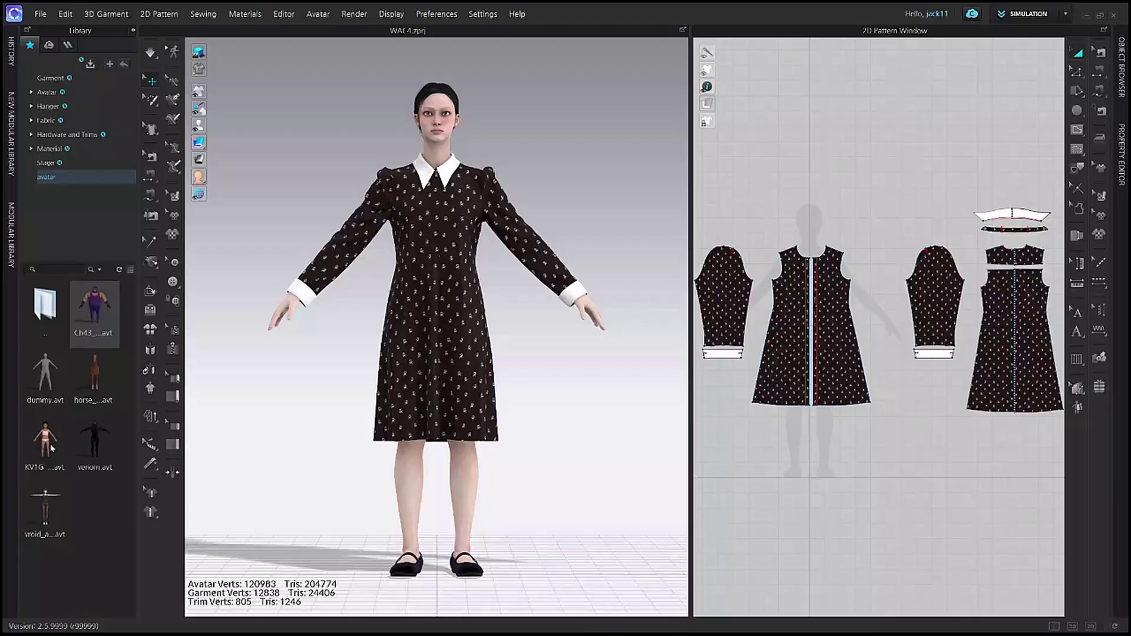
In the 3D garment software, load the KV1G, vroid, venom and horse avatars one after another to refit the patterned dress.
{"action": "double_click", "coordinate": [45, 442]}
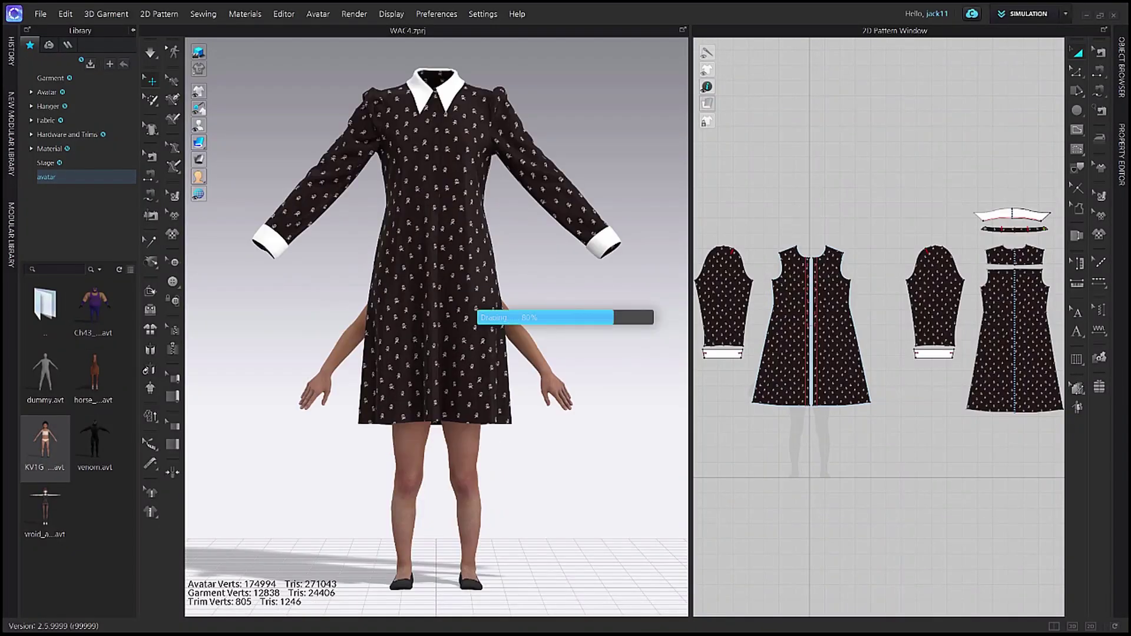
{"action": "double_click", "coordinate": [46, 509]}
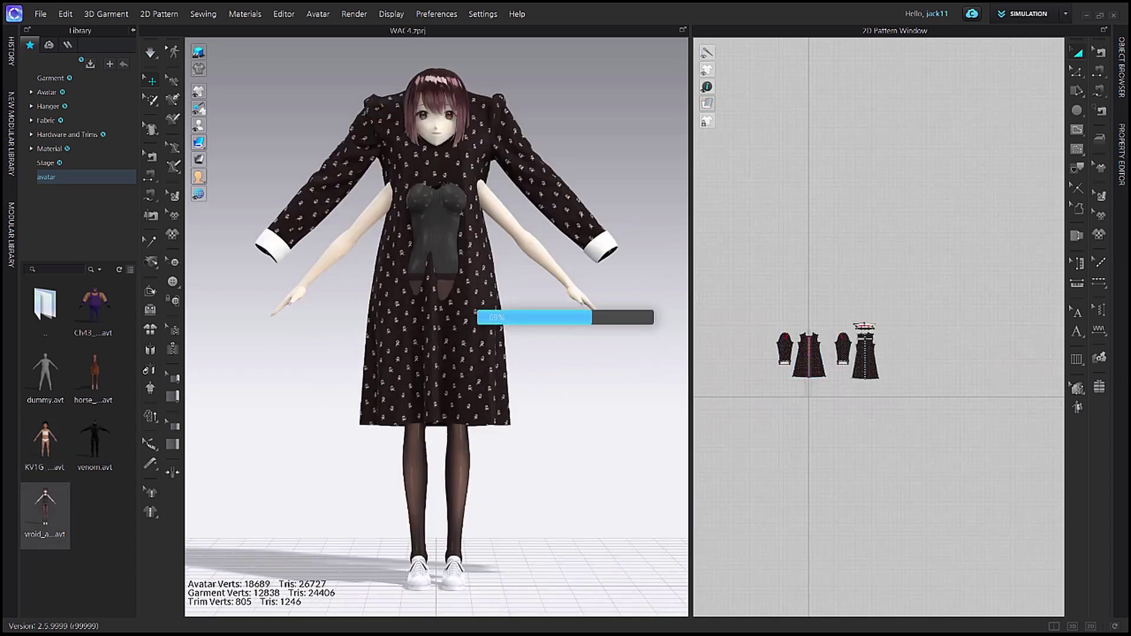
{"action": "double_click", "coordinate": [95, 442]}
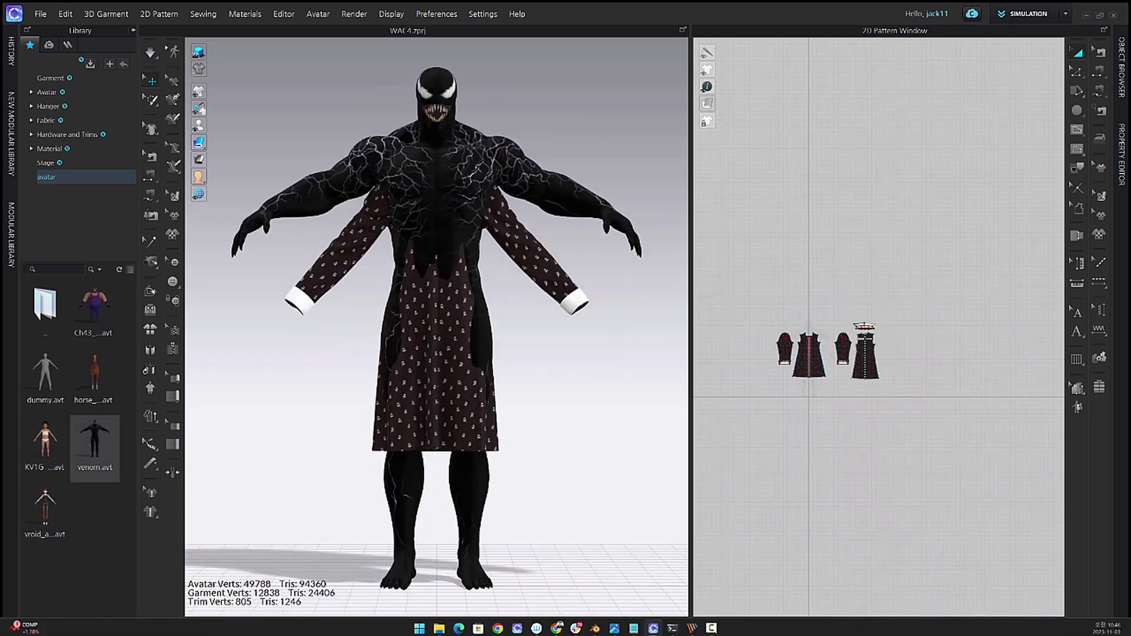
{"action": "double_click", "coordinate": [94, 374]}
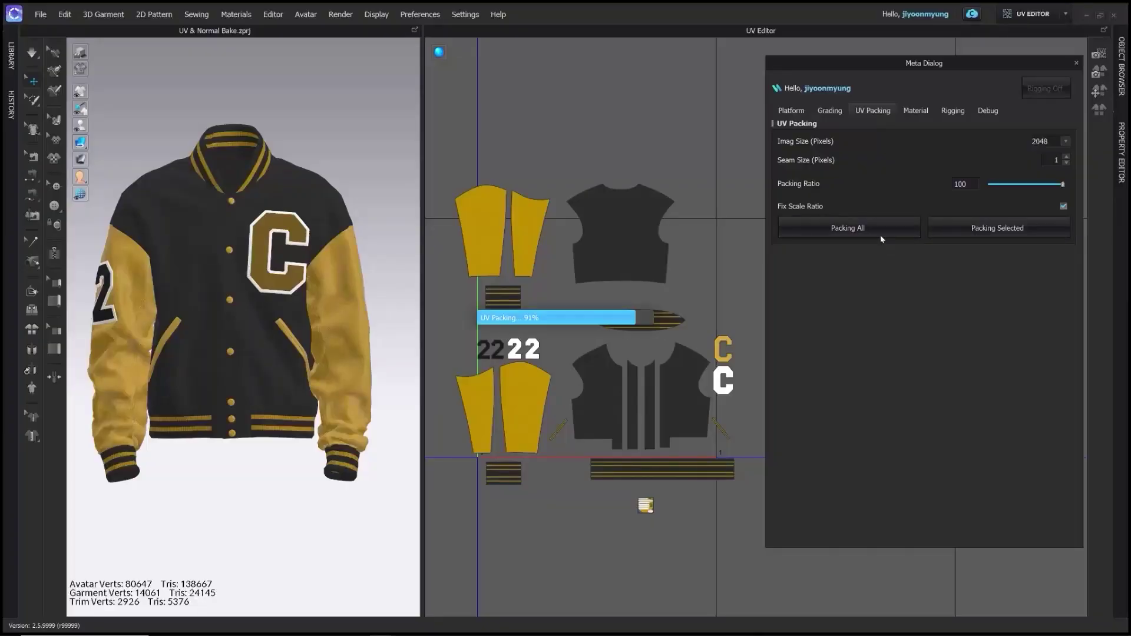
Bake the packed varsity jacket's normal and ambient occlusion textures, and preview both output maps.
{"action": "left_click", "coordinate": [916, 111]}
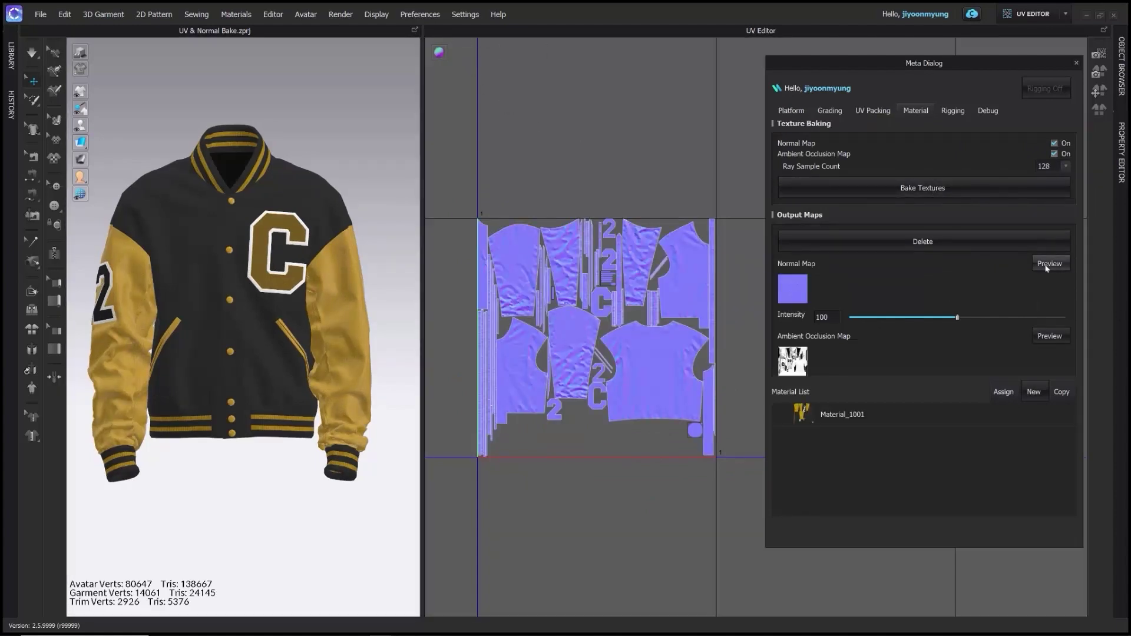
{"action": "left_click", "coordinate": [1054, 336]}
{"action": "left_click", "coordinate": [1055, 336]}
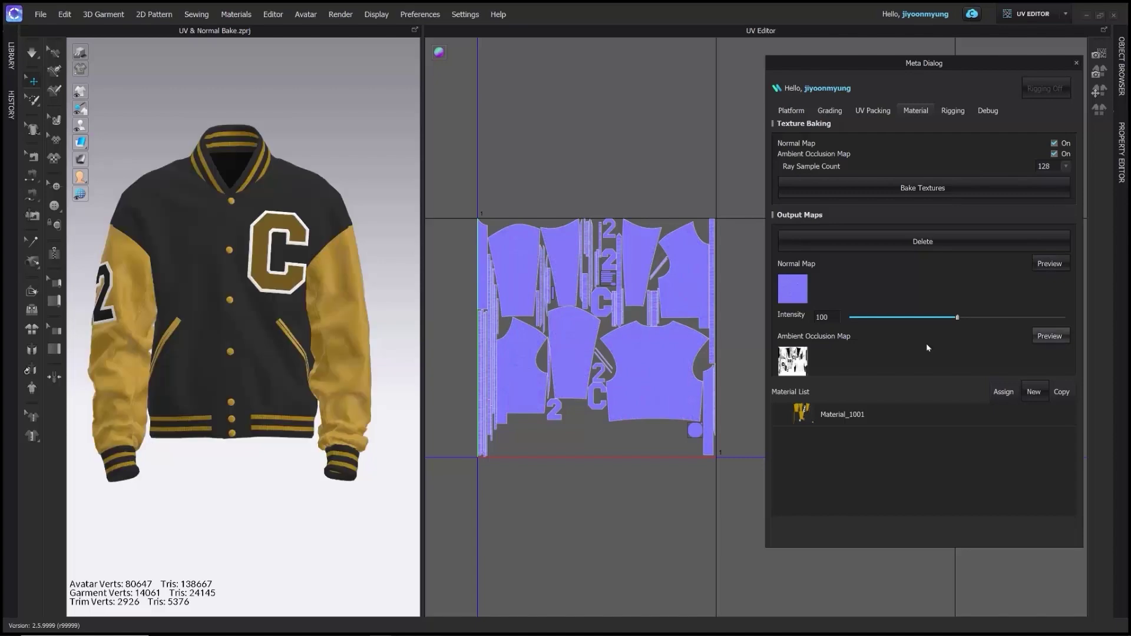
{"action": "right_click_drag", "start_coordinate": [147, 330], "coordinate": [467, 335]}
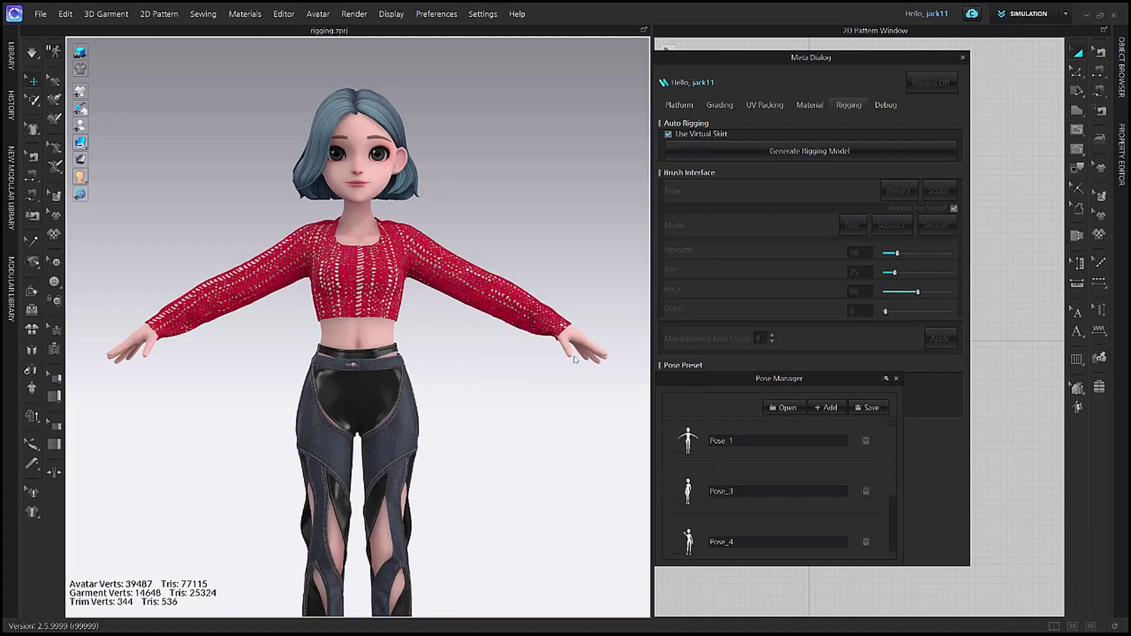
Adjust the knit top's rigging weights around the raised shoulder and upper arm with the Weight brush, and check the outfit in preset poses.
{"action": "left_click", "coordinate": [898, 192]}
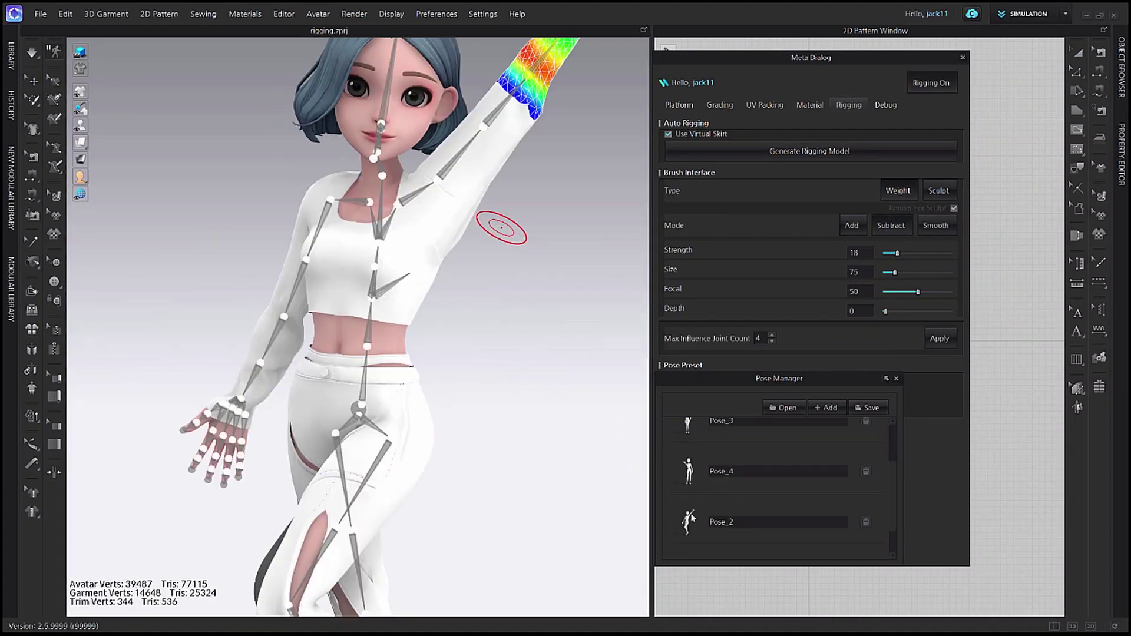
{"action": "mouse_move", "coordinate": [506, 224]}
{"action": "right_mouse_down"}
{"action": "mouse_move", "coordinate": [433, 231]}
{"action": "mouse_move", "coordinate": [480, 240]}
{"action": "mouse_move", "coordinate": [455, 189]}
{"action": "right_mouse_up"}
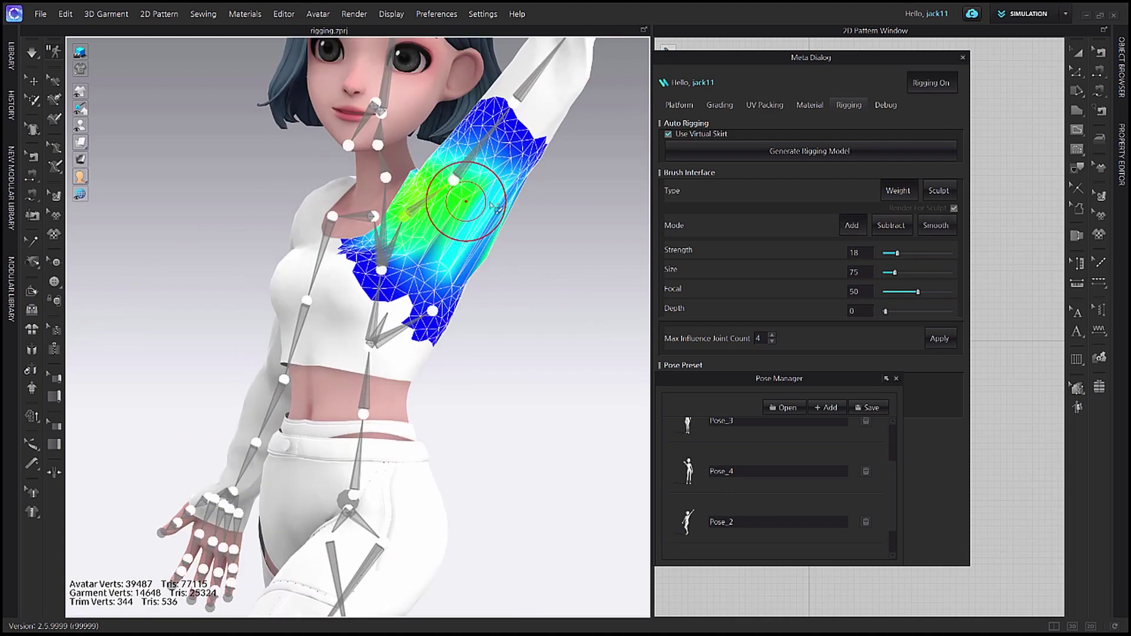
{"action": "scroll", "coordinate": [465, 190], "scroll_direction": "up", "scroll_amount": 2}
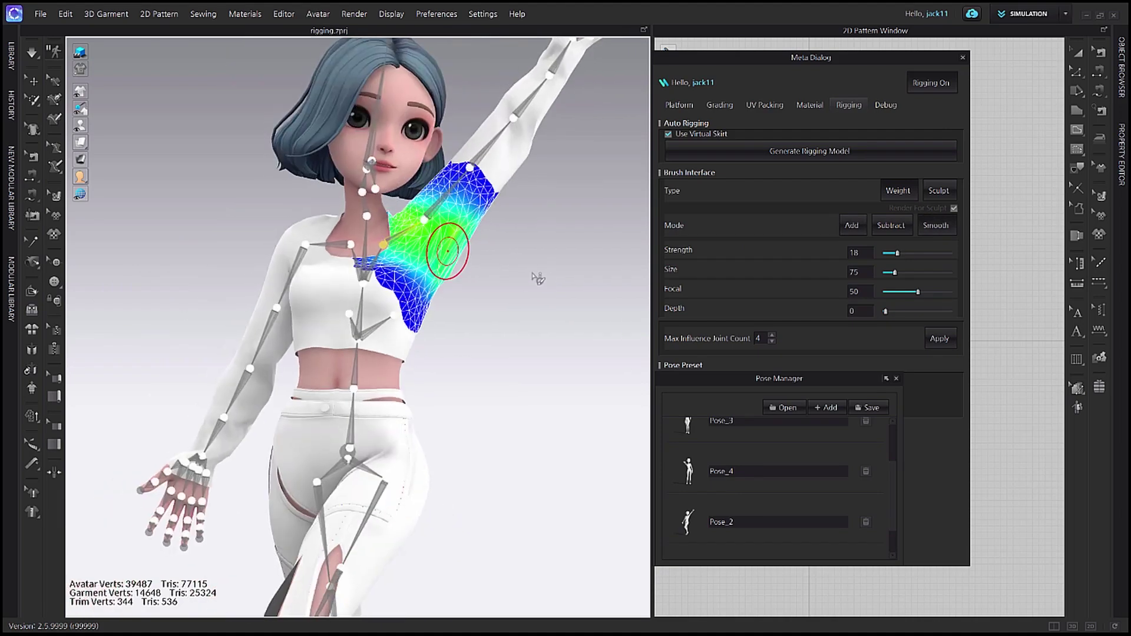
{"action": "key", "text": "Escape"}
{"action": "scroll", "coordinate": [784, 426], "scroll_direction": "up", "scroll_amount": 1}
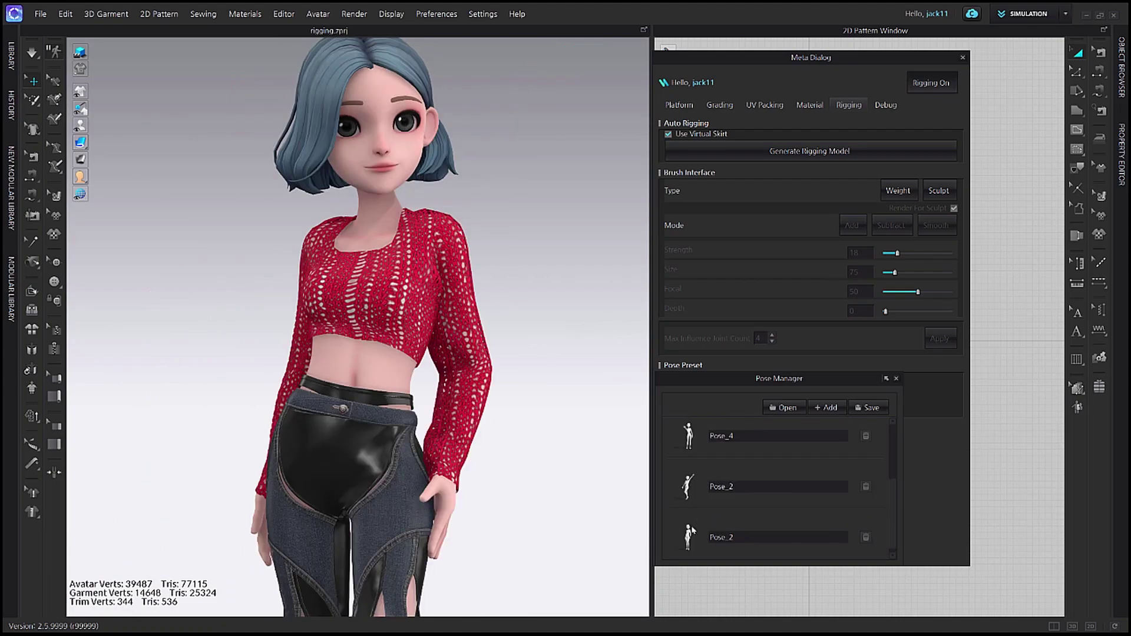
{"action": "right_click_drag", "start_coordinate": [448, 483], "coordinate": [522, 486]}
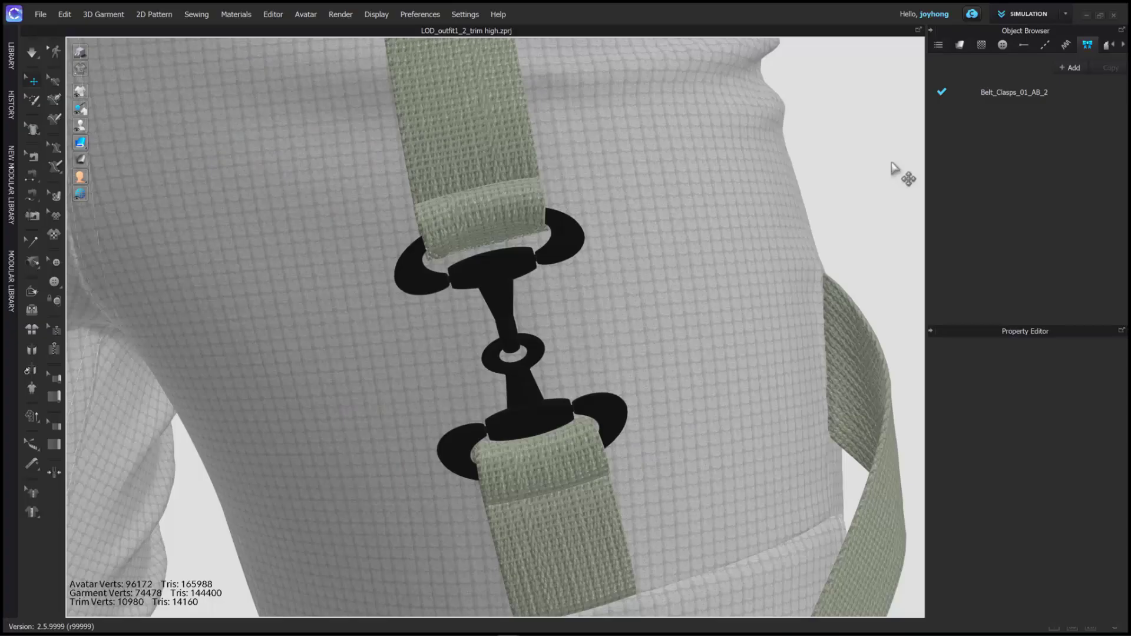
Set the LOD face count of the belt clasp trim Belt_Clasps_01_AB_2 to 5000.
{"action": "left_click", "coordinate": [1025, 91]}
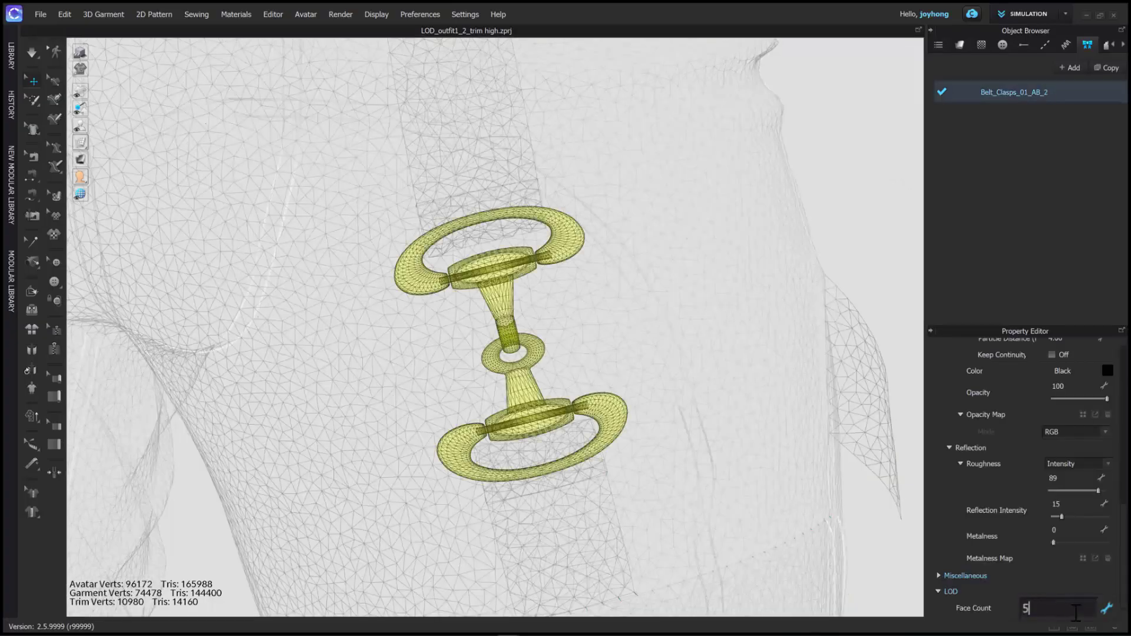
{"action": "left_click", "coordinate": [1076, 609]}
{"action": "type", "text": "5000"}
{"action": "key", "text": "Return"}
{"action": "left_click", "coordinate": [897, 231]}
Reduce the belt clasp trim's LOD face count to 2000 and deselect the trim.
{"action": "left_click", "coordinate": [1030, 99]}
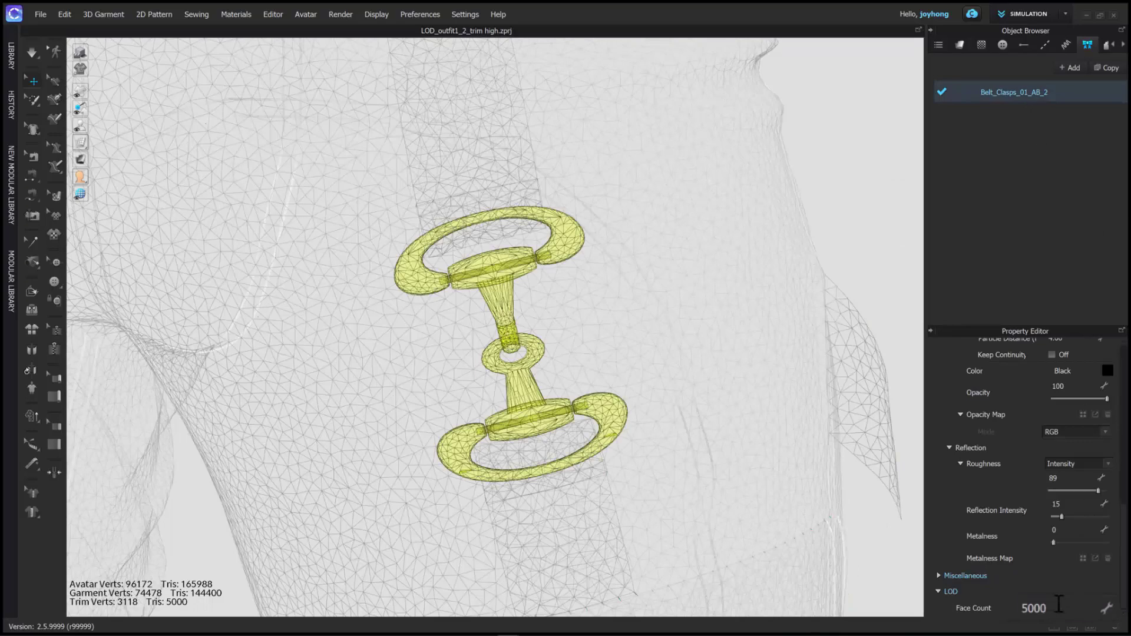
{"action": "left_click", "coordinate": [1058, 604]}
{"action": "type", "text": "2000"}
{"action": "key", "text": "Return"}
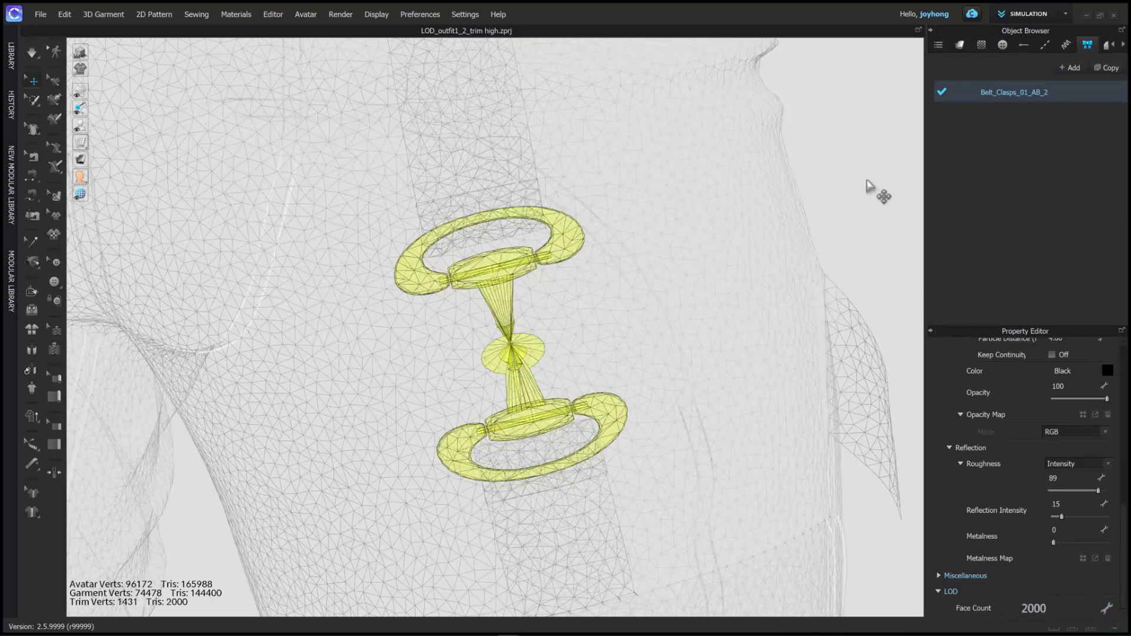
{"action": "left_click", "coordinate": [866, 185]}
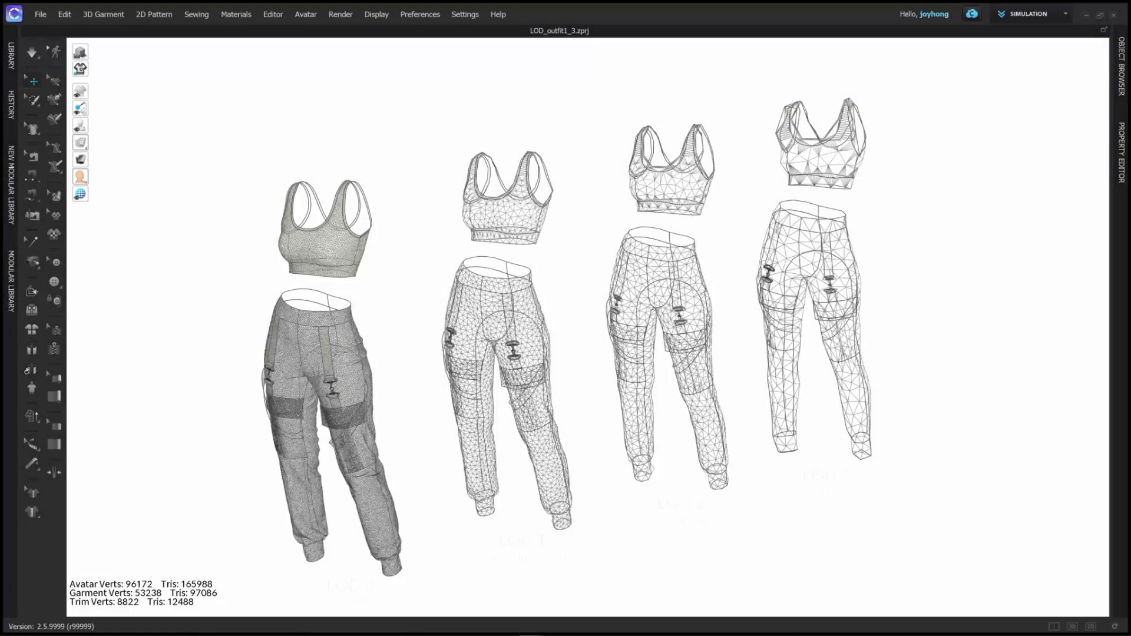
Display the LOD versions of the top and pants in mesh view to compare their density.
{"action": "left_click", "coordinate": [97, 144]}
{"action": "left_click", "coordinate": [97, 143]}
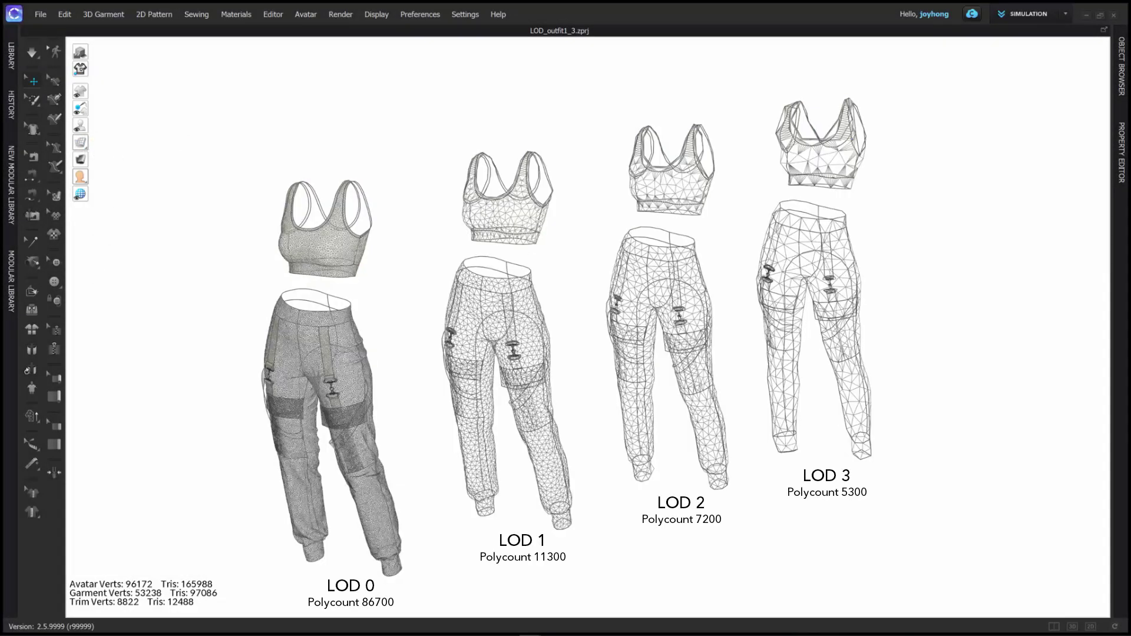